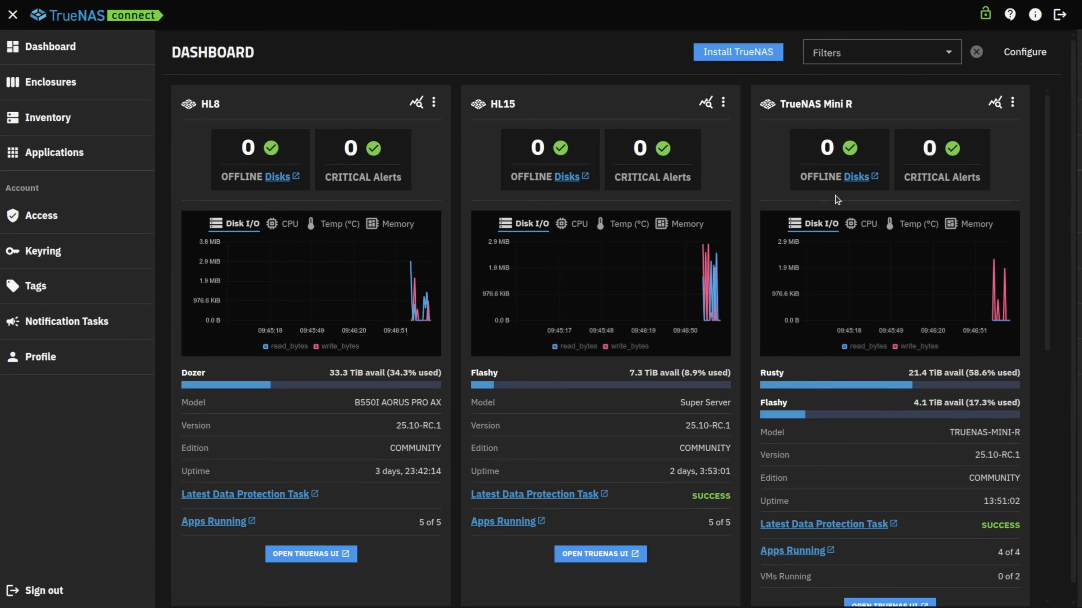
Step: Open a system's TrueNAS web interface from the Dashboard and briefly mark its resolved address 172.20.6.11
scroll(837, 201, down, 5)
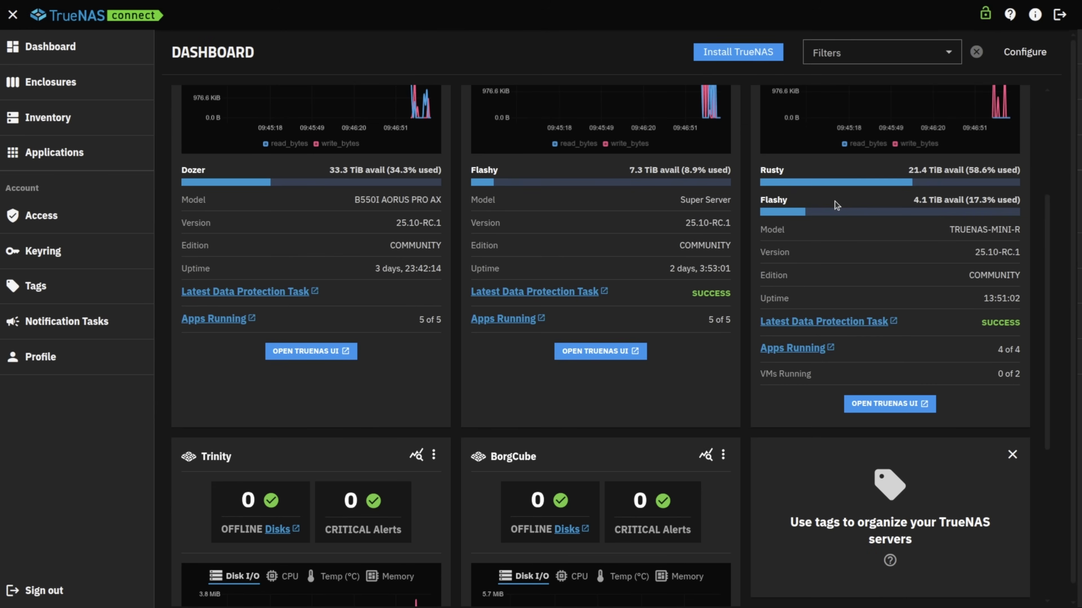
click(896, 402)
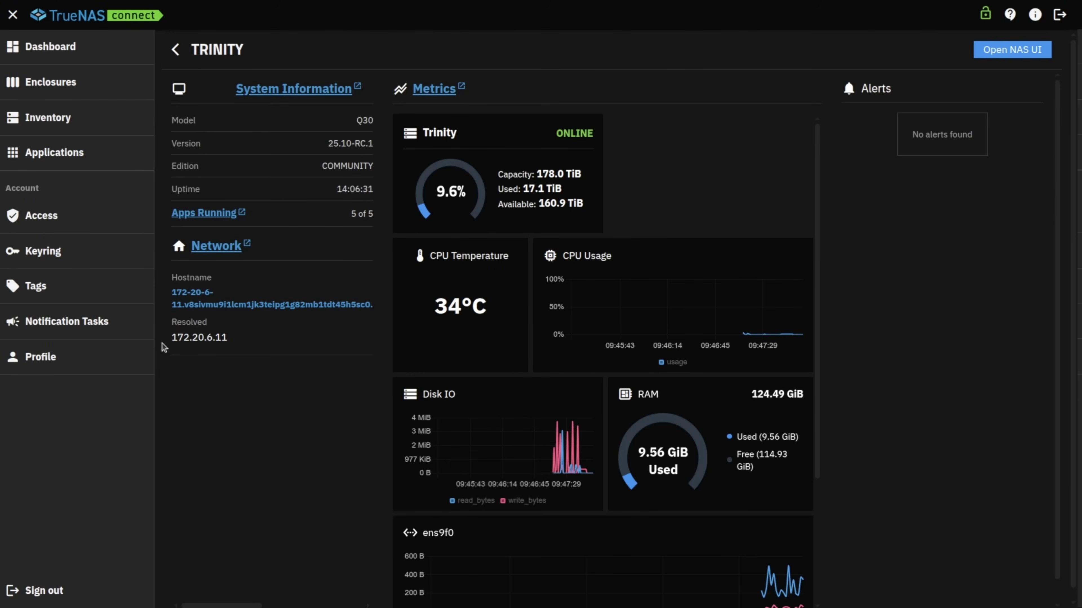
drag(167, 347, 245, 346)
click(265, 344)
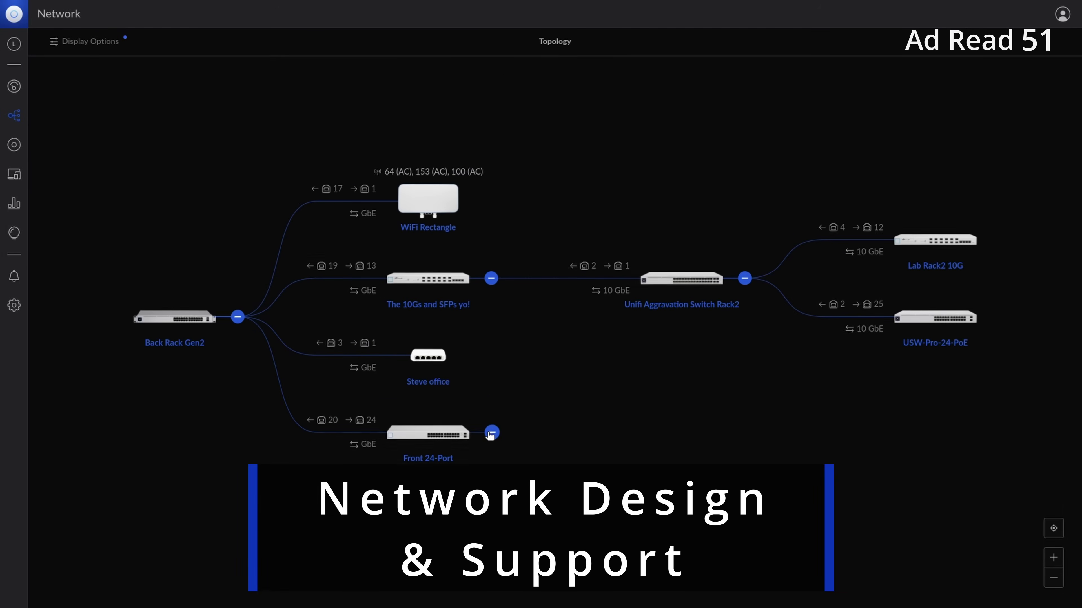
Step: Expand Front 24-Port and Front 8-Port POE, then view memory, disk, network adapter and open-port details
click(491, 433)
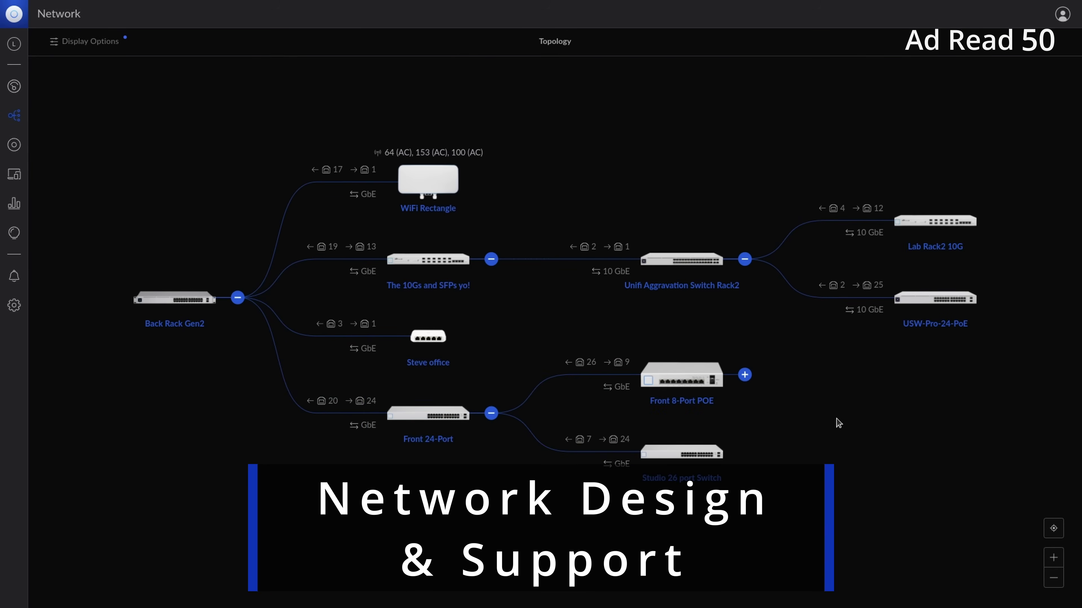
click(745, 375)
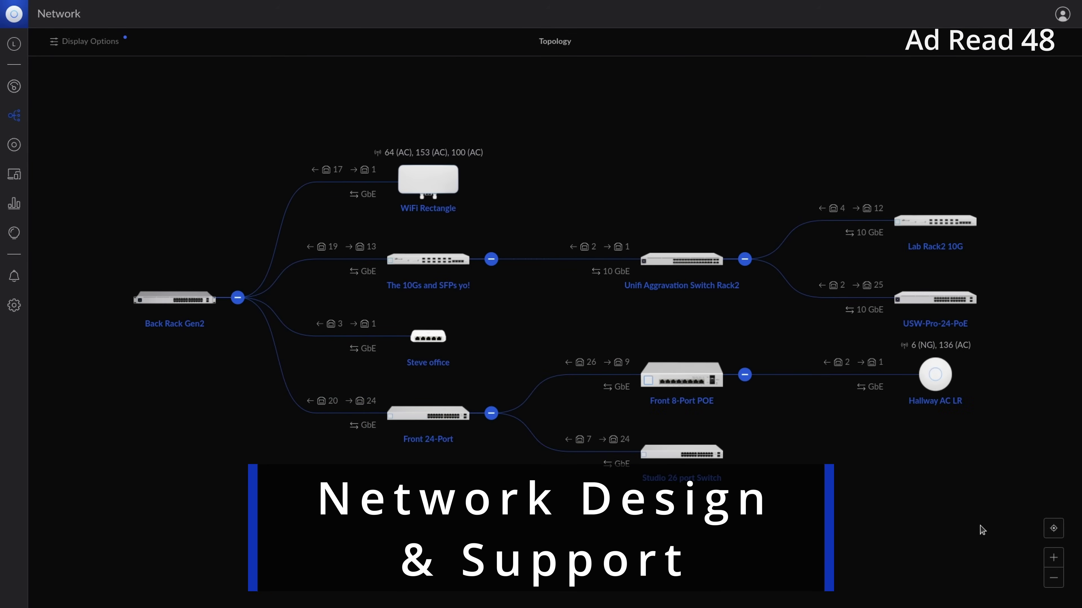
click(158, 168)
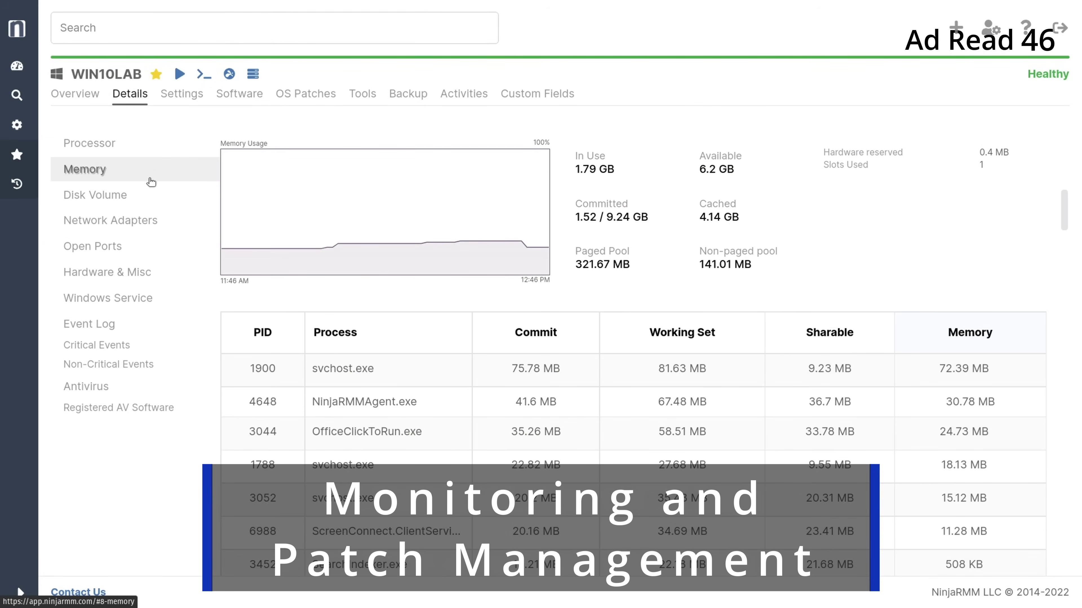
click(145, 196)
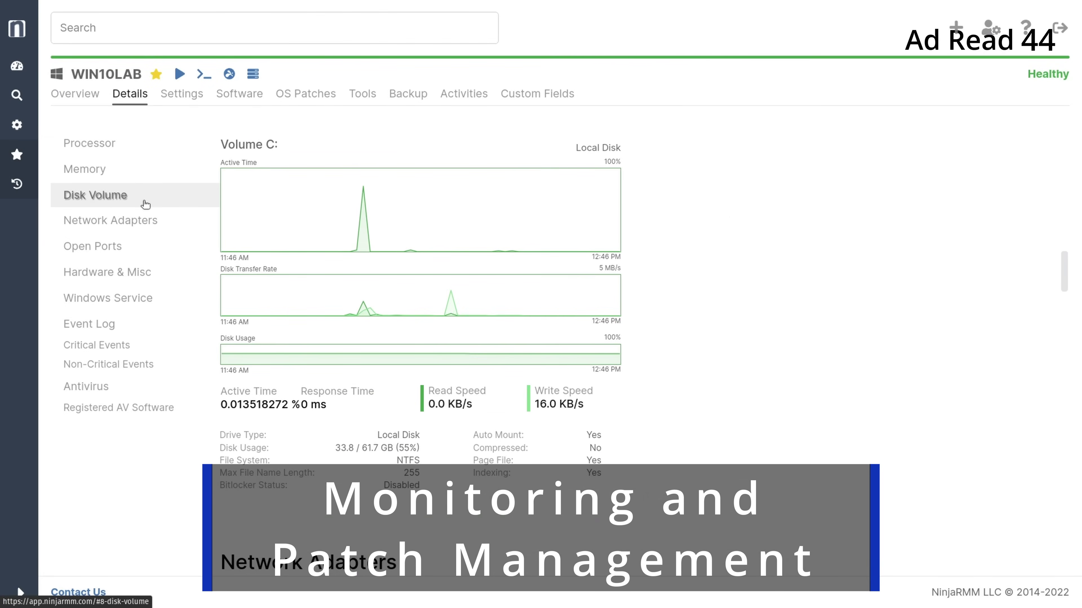
click(144, 217)
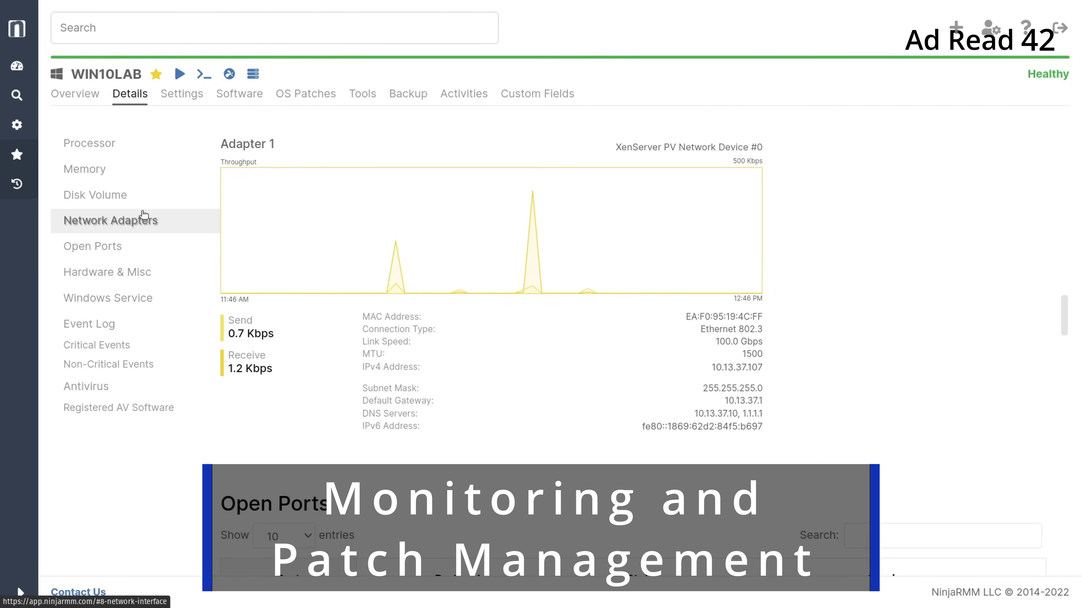
click(145, 247)
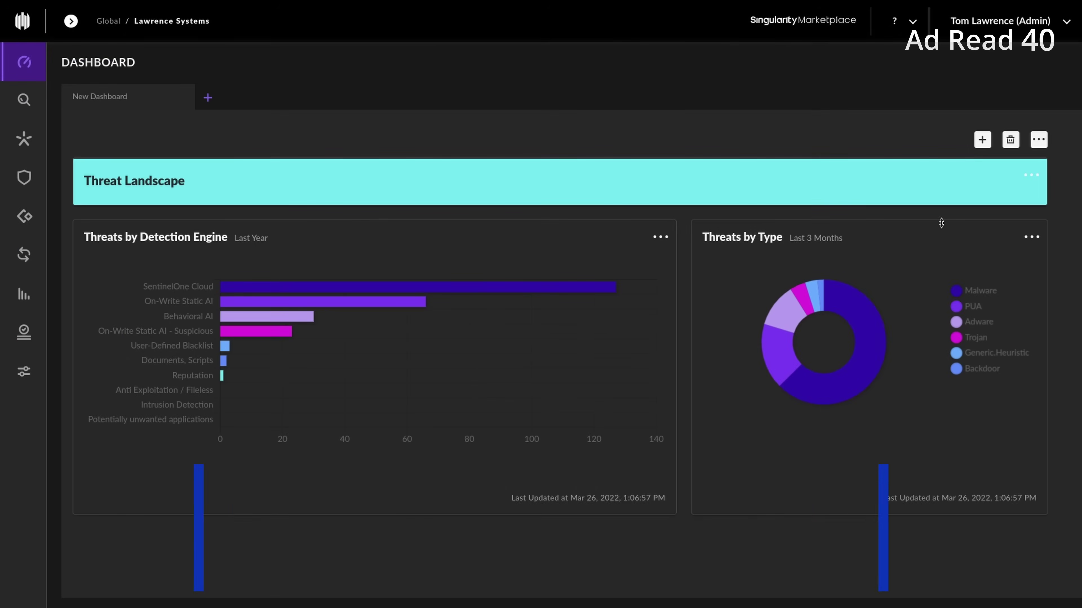
mouse_move(475, 285)
mouse_move(424, 303)
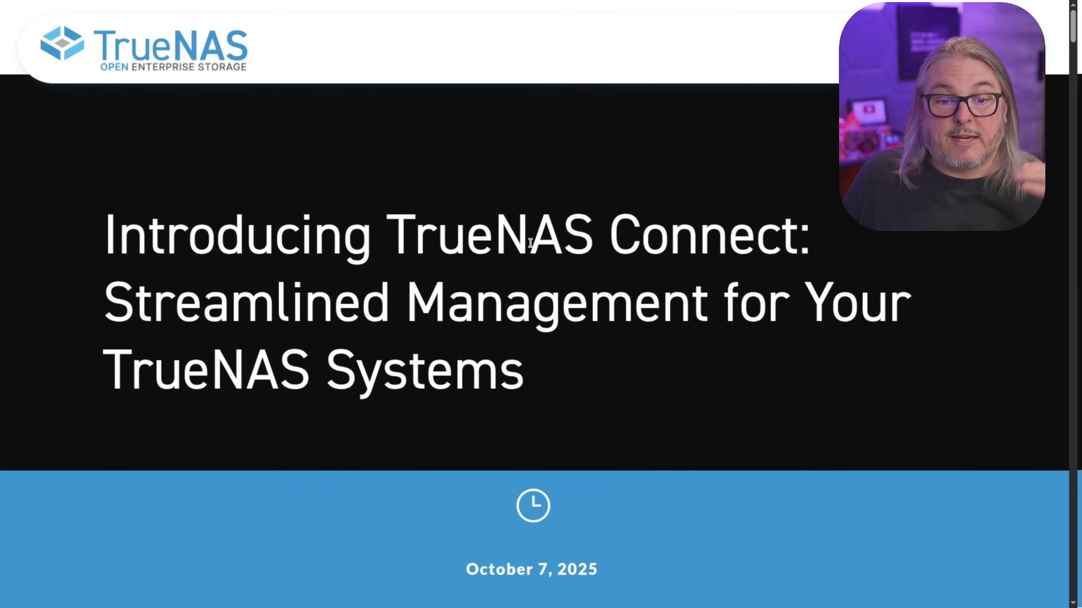
Step: Scroll the TrueNAS Connect blog article down until the Secure by Design heading nears the top
scroll(736, 317, down, 6)
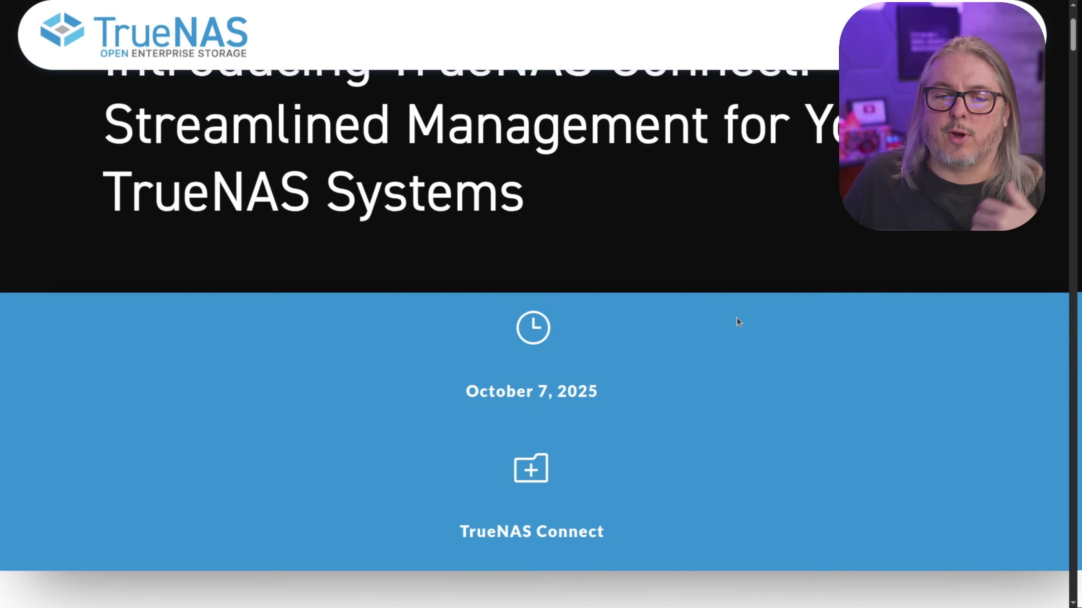
scroll(736, 318, down, 15)
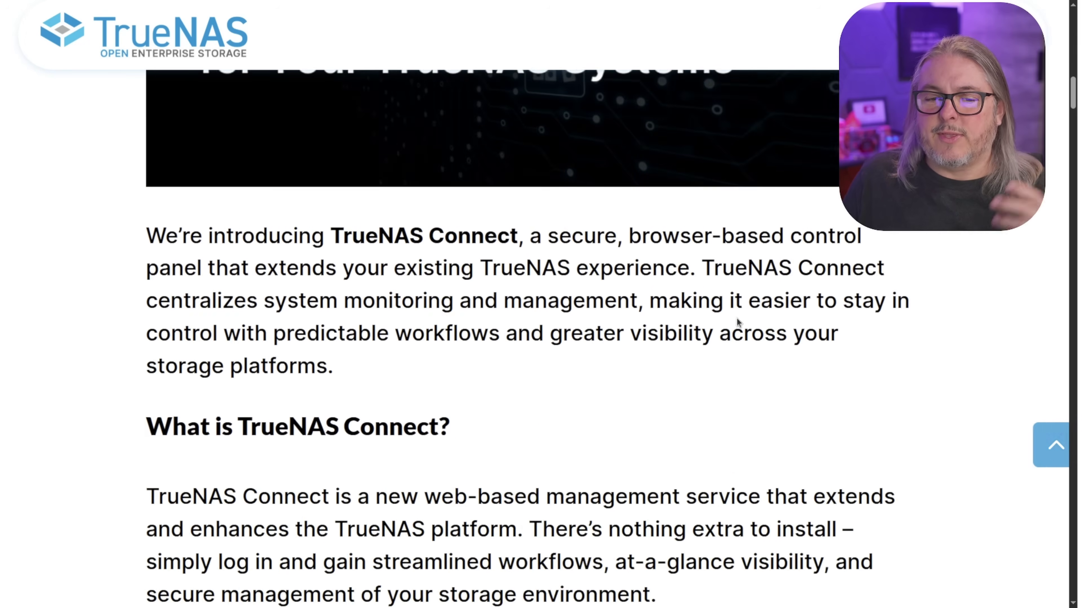
scroll(736, 317, down, 12)
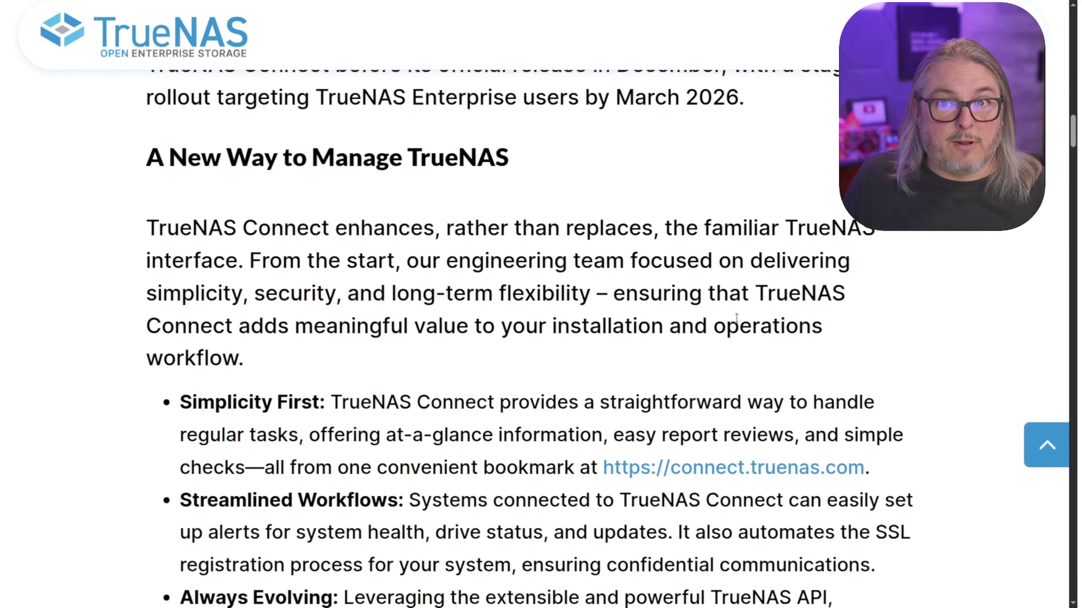
scroll(739, 322, down, 6)
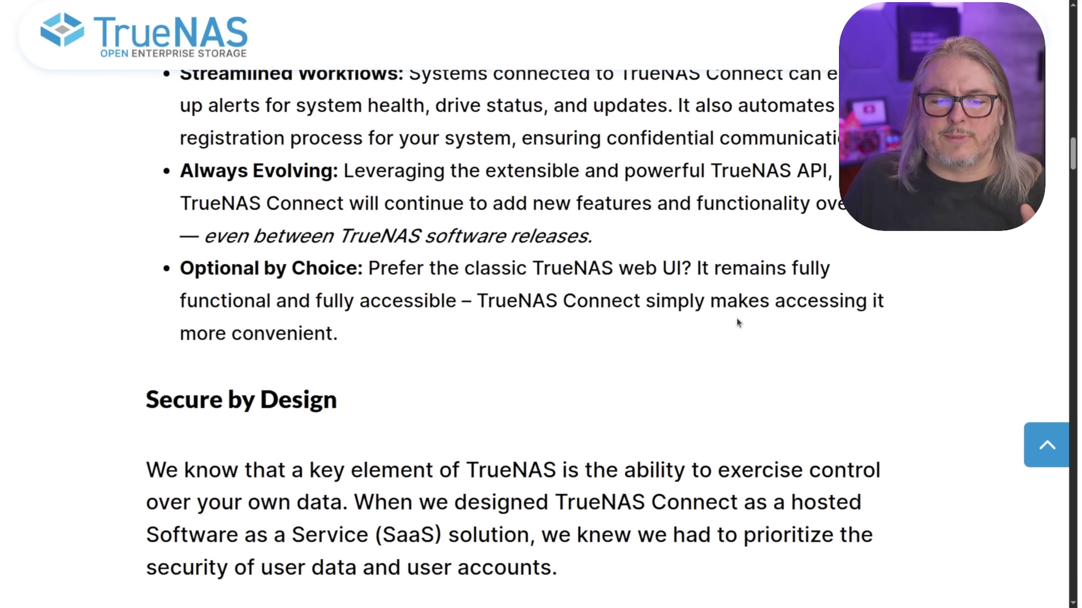
scroll(735, 318, down, 1)
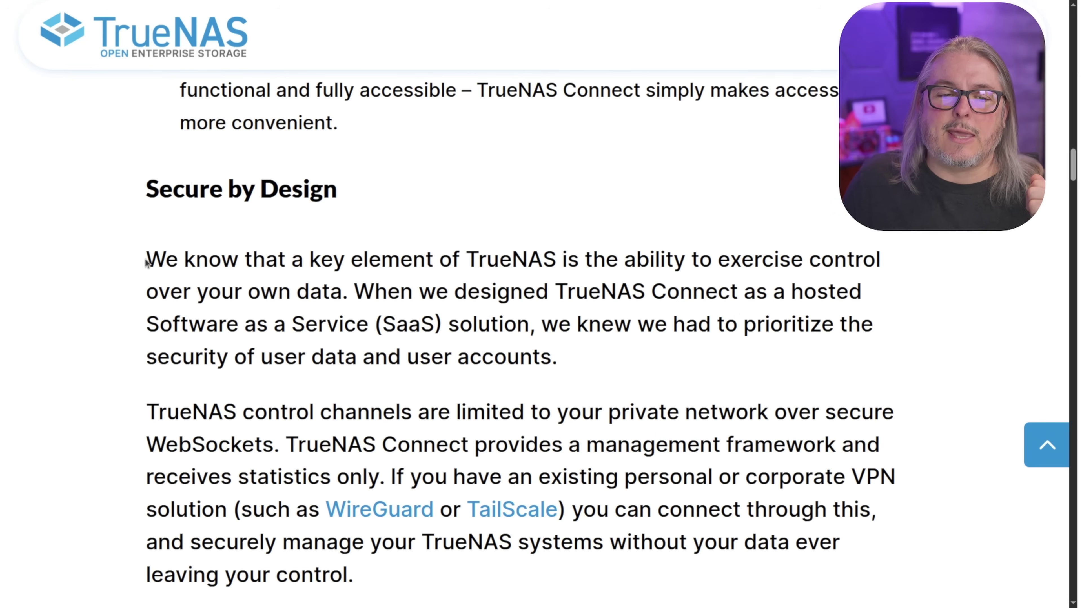
Step: Select the Secure by Design paragraph on controlling your own data, then scroll toward VPN access and OAuth
drag(147, 258, 749, 351)
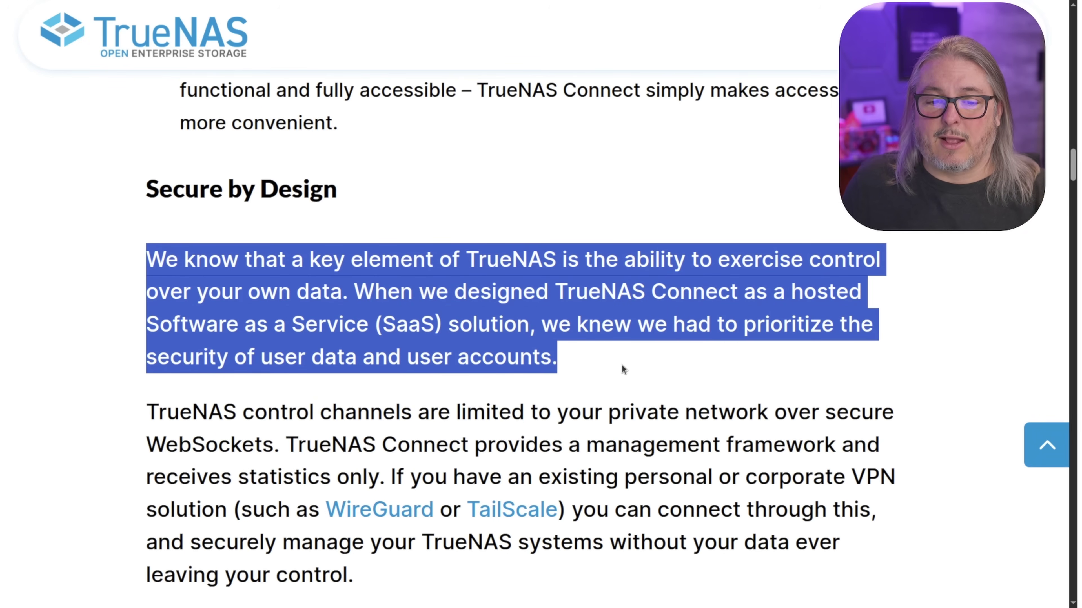
scroll(622, 364, down, 2)
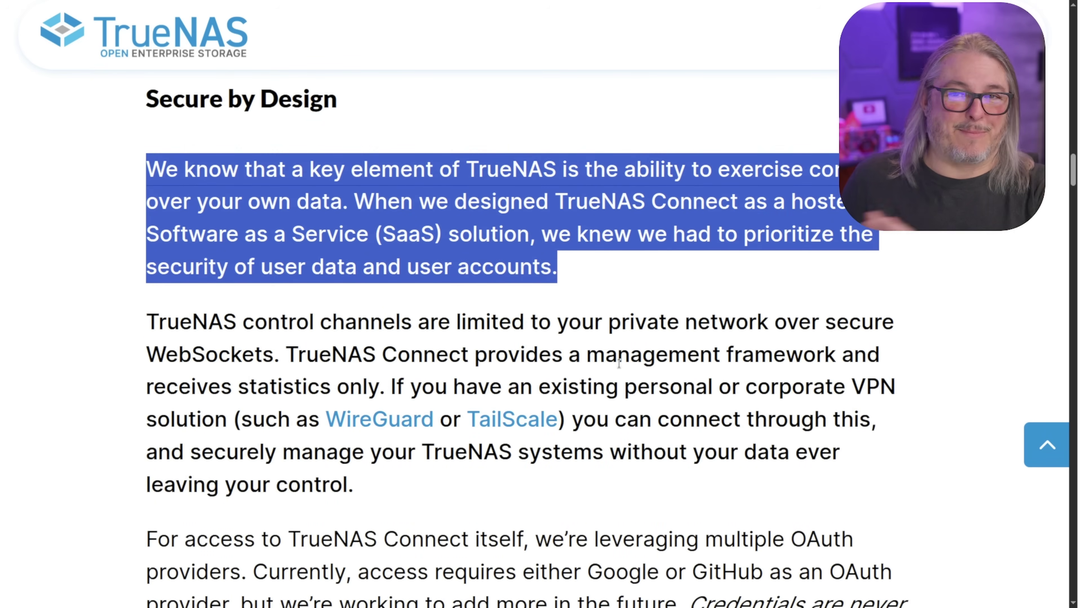
scroll(573, 365, down, 1)
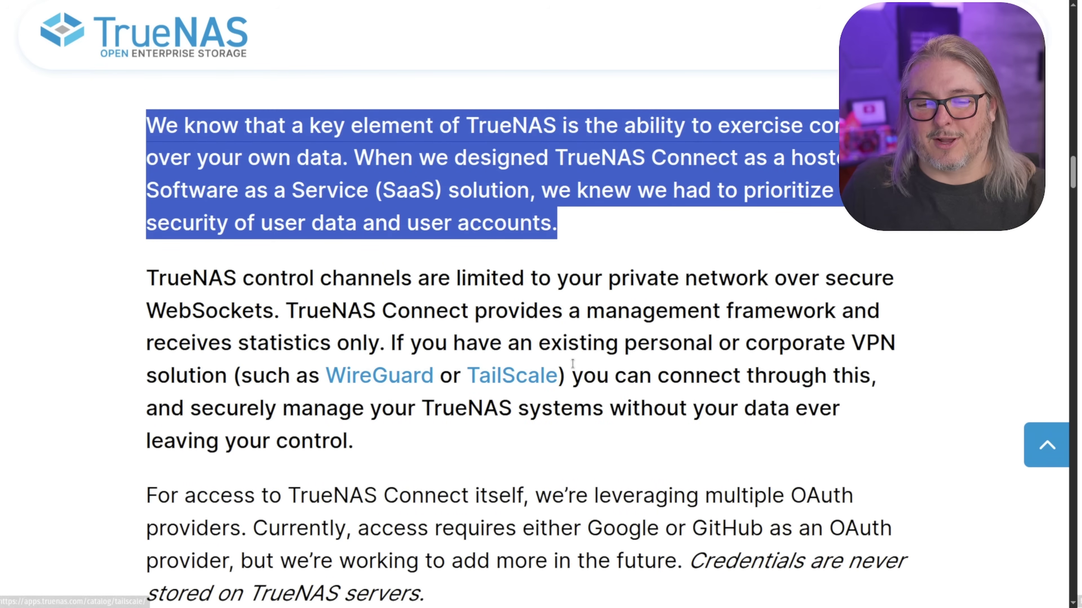
scroll(573, 364, down, 2)
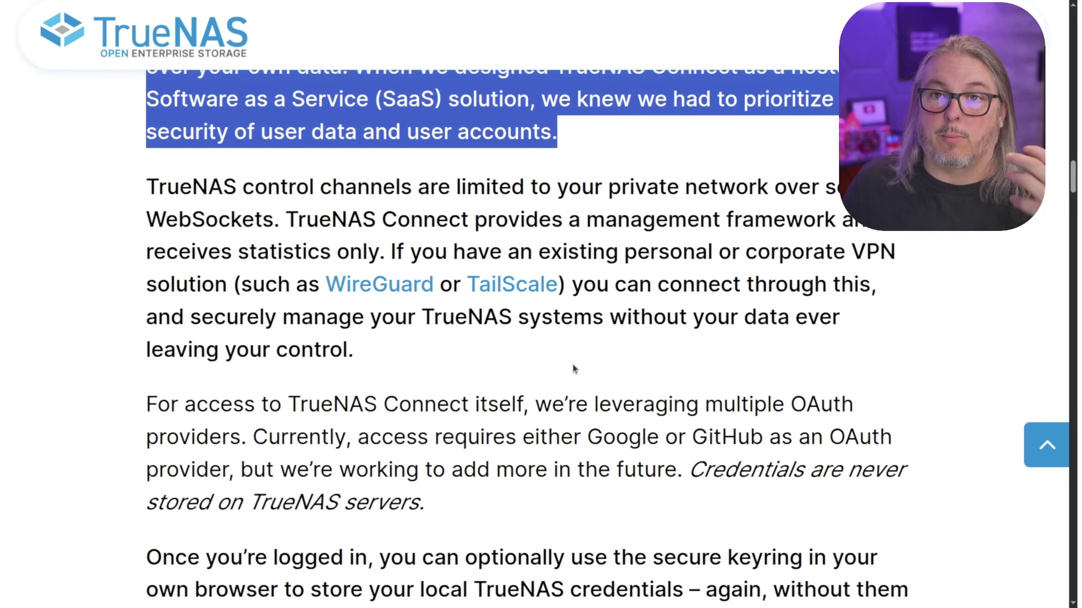
Step: Scroll past the Add Notification Task screenshot to the Inventory Management section and its screenshot
scroll(574, 369, down, 5)
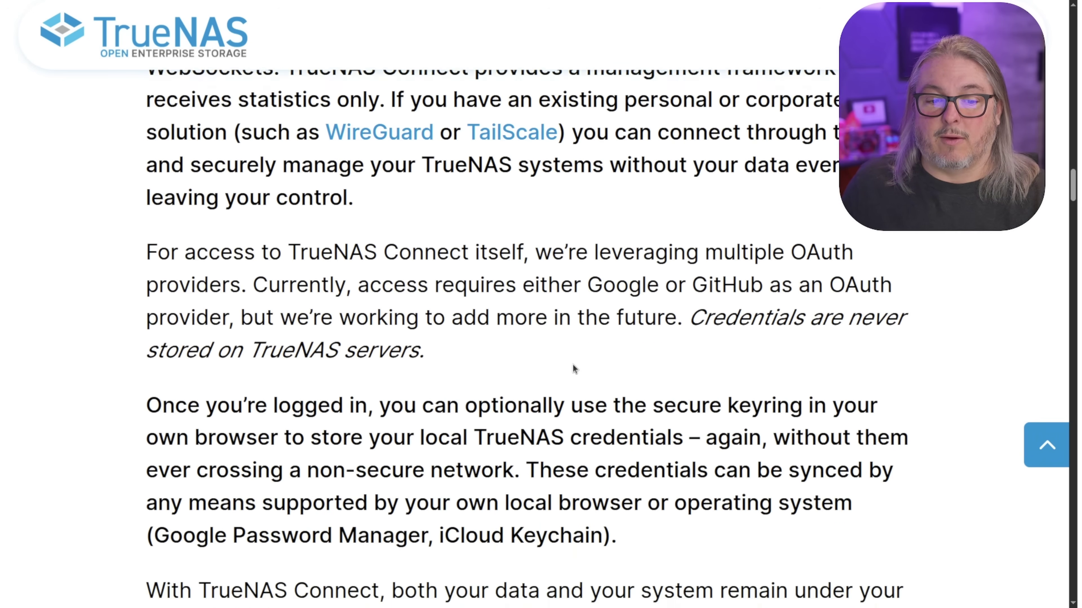
scroll(573, 364, down, 8)
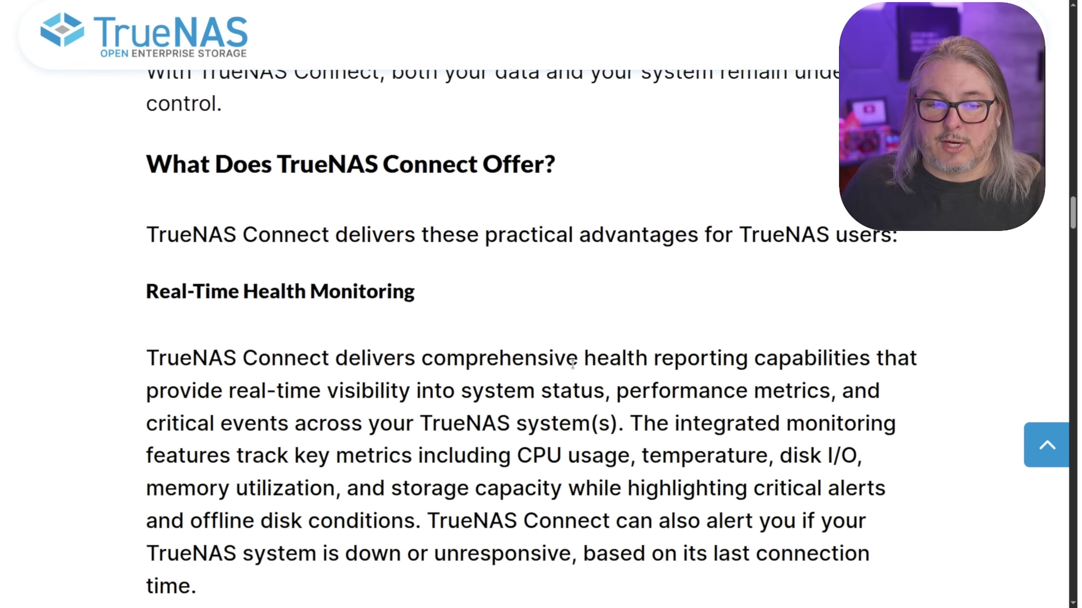
scroll(573, 364, down, 8)
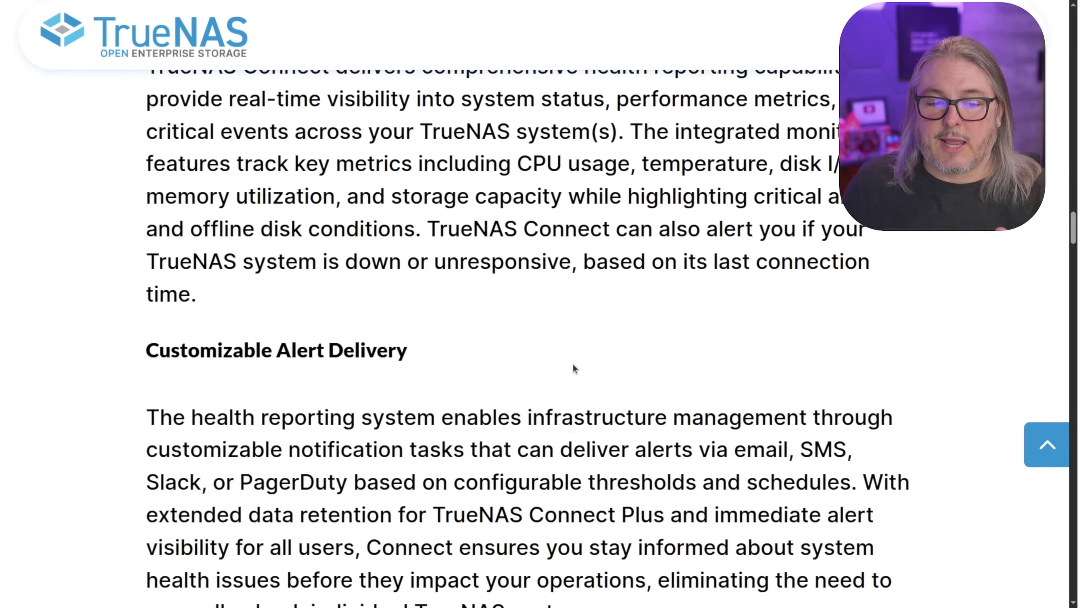
scroll(575, 369, down, 7)
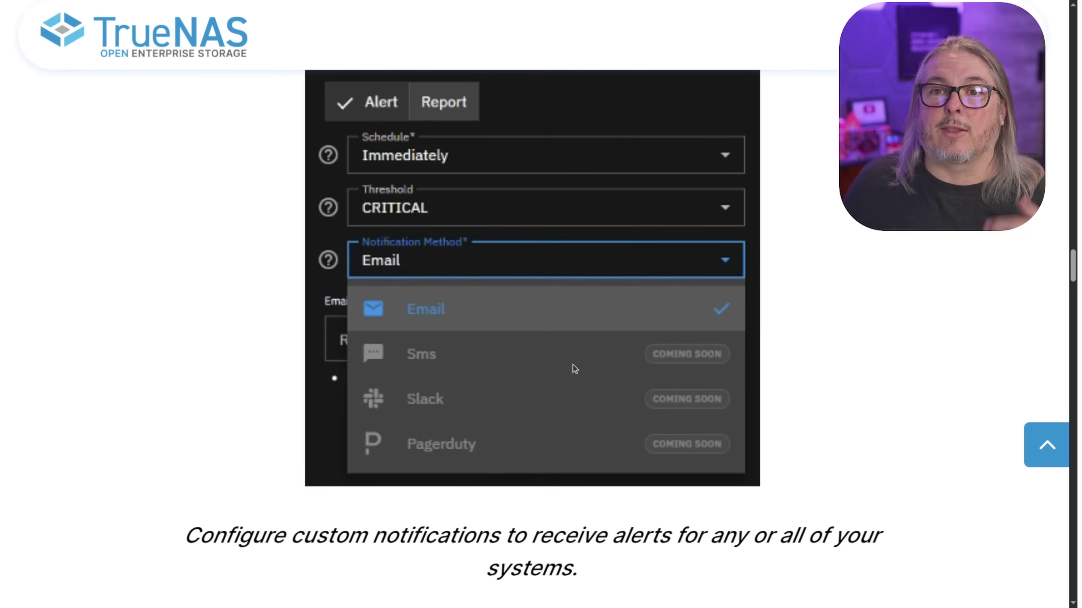
scroll(572, 364, down, 4)
scroll(573, 362, up, 5)
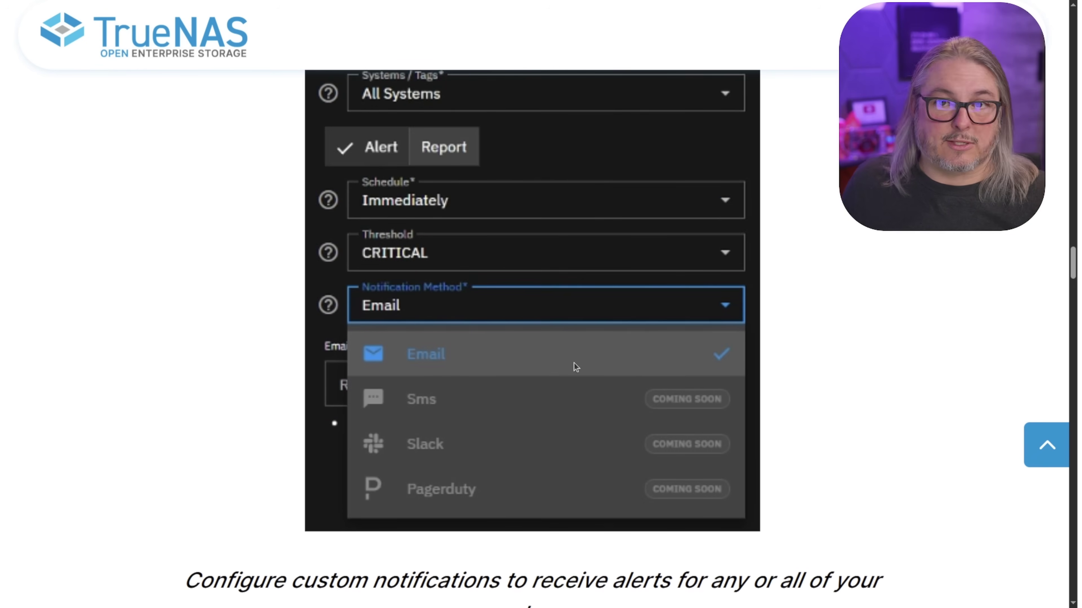
scroll(574, 363, up, 3)
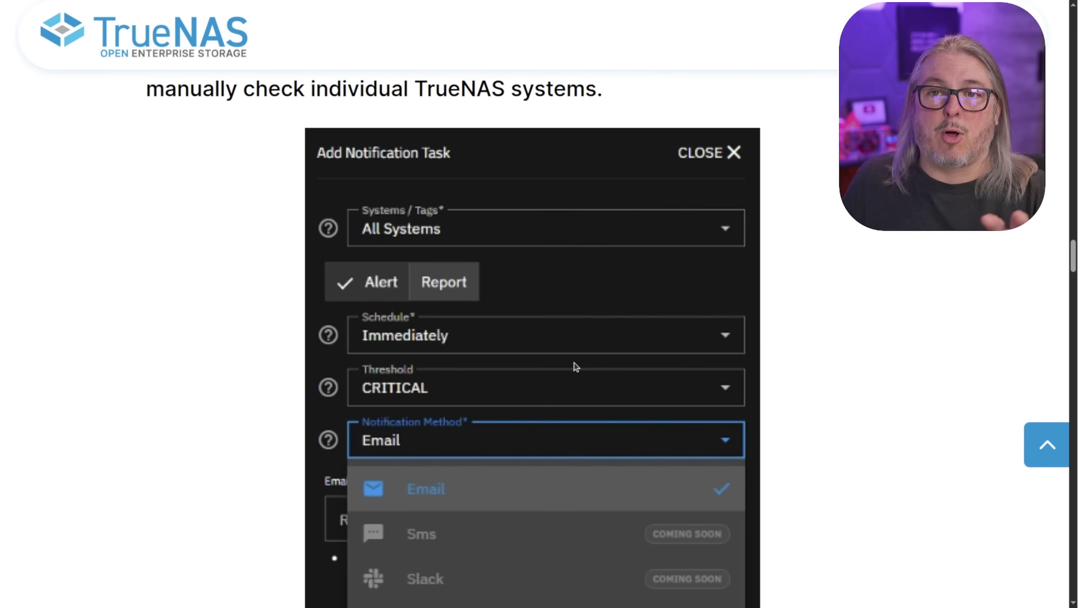
scroll(573, 362, down, 8)
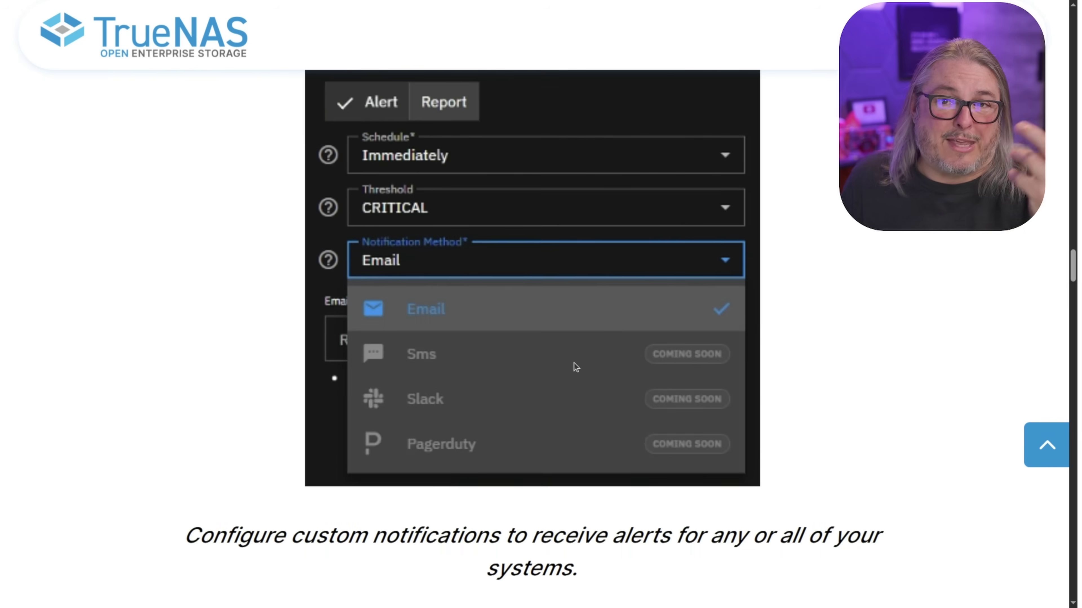
scroll(574, 362, down, 5)
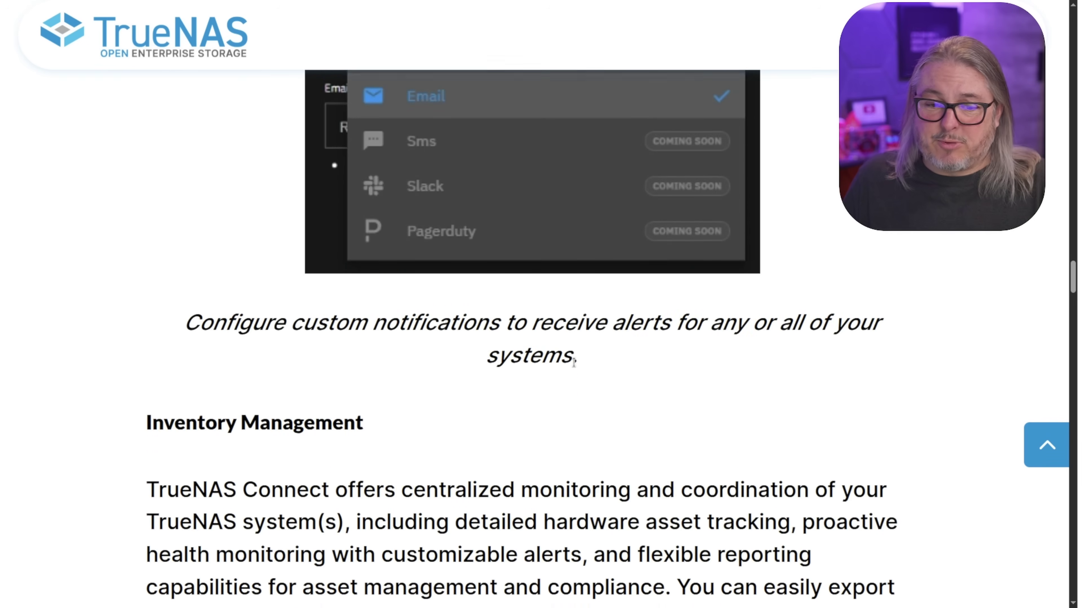
scroll(573, 362, down, 5)
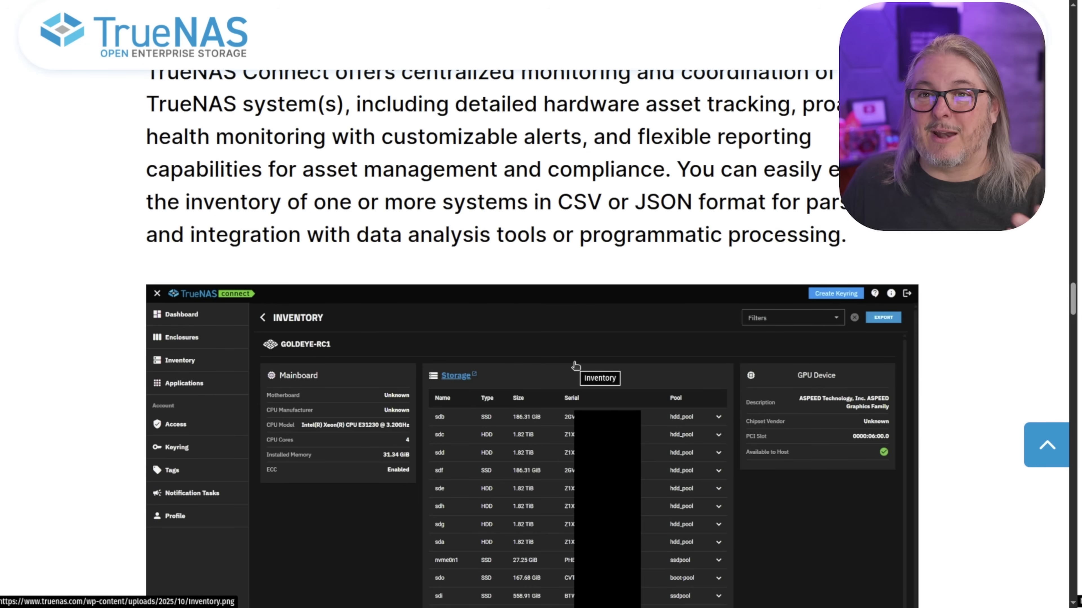
Step: Scroll past the Inventory screenshot to the Web Installation section and its install-assistant dashboard image
scroll(575, 366, down, 5)
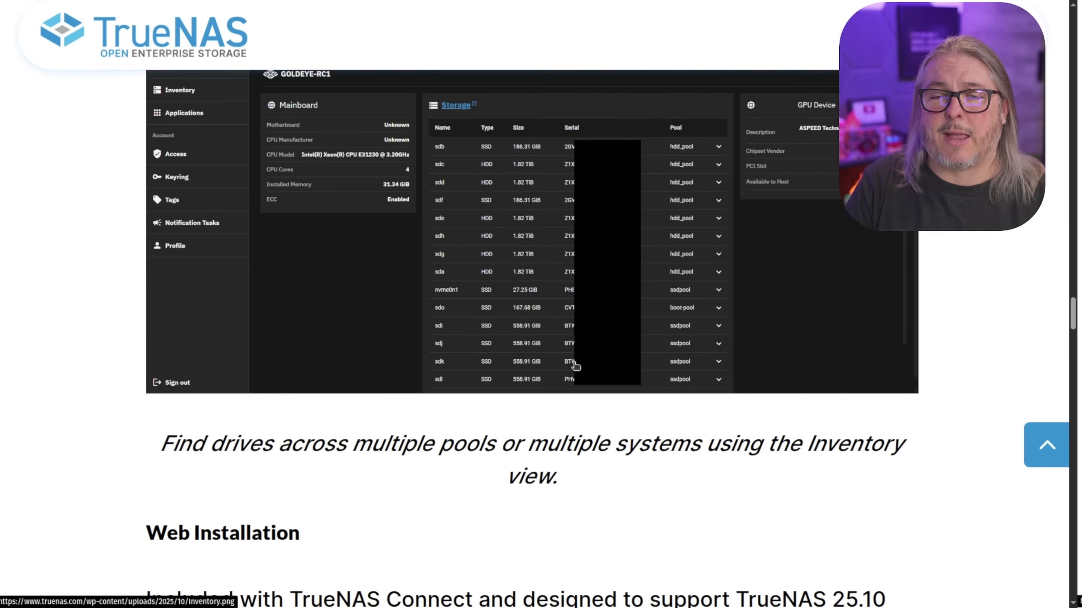
scroll(611, 376, down, 4)
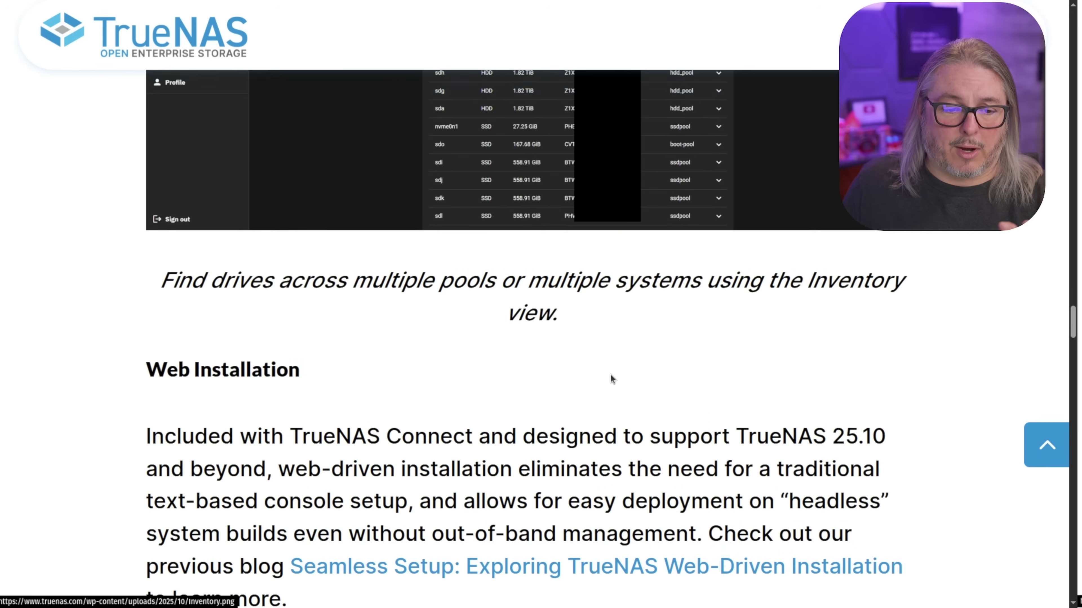
scroll(610, 375, down, 5)
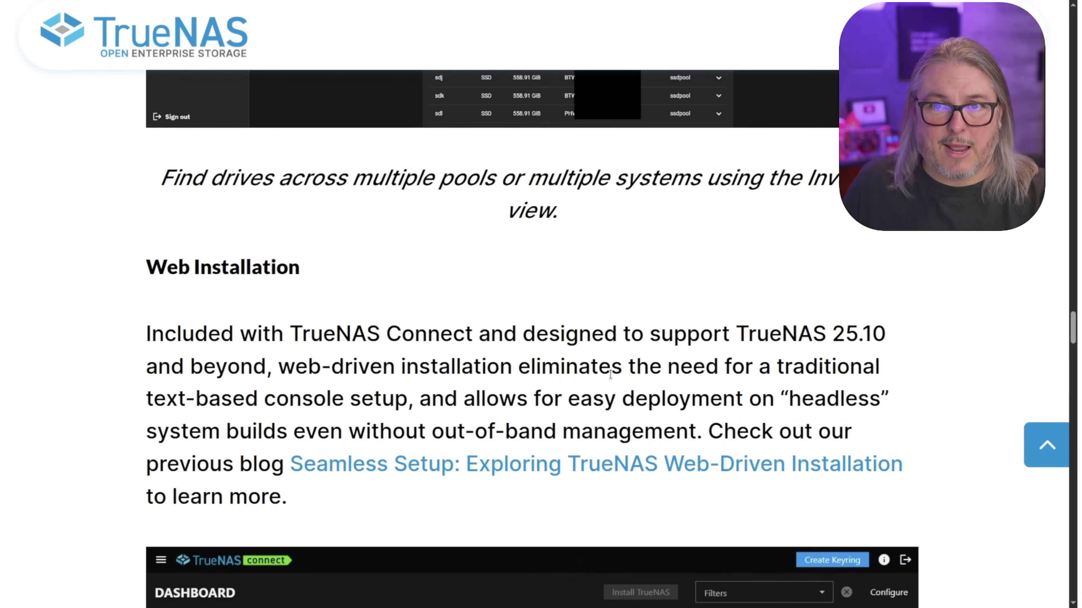
scroll(610, 375, down, 2)
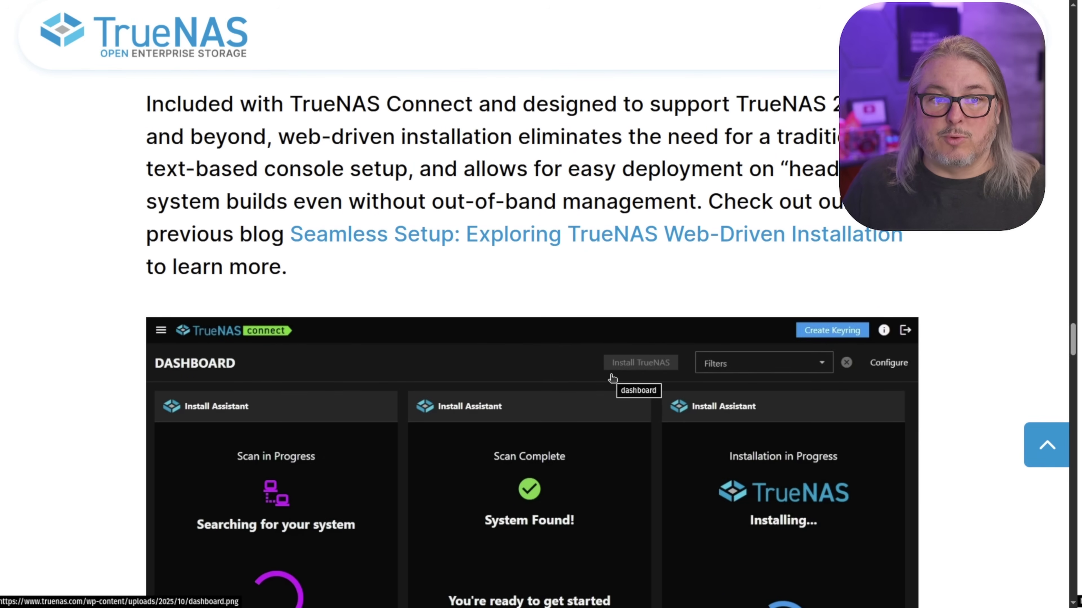
scroll(612, 378, down, 7)
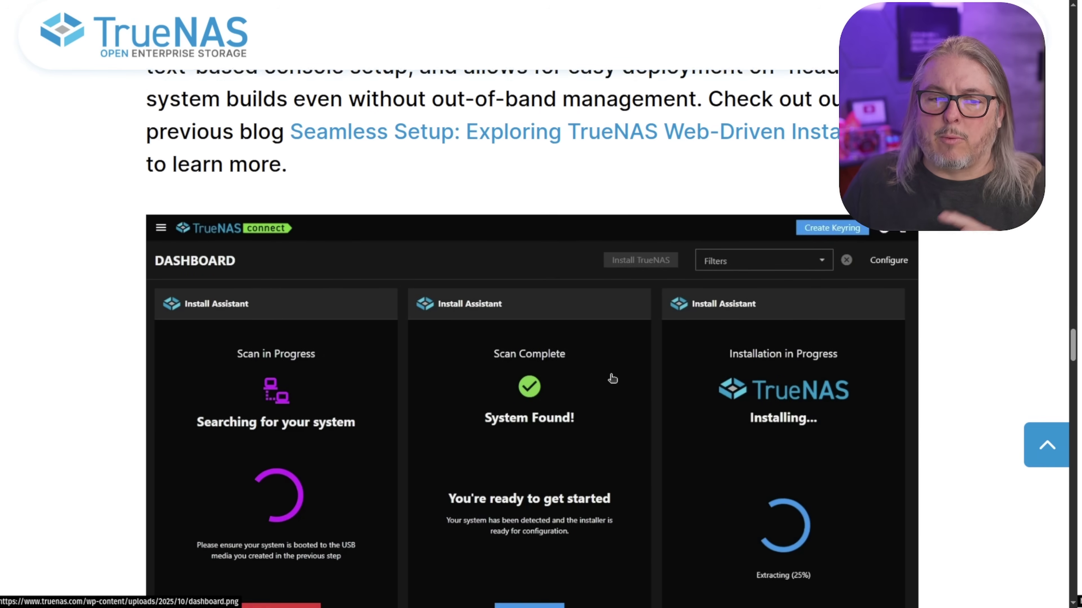
scroll(611, 378, up, 2)
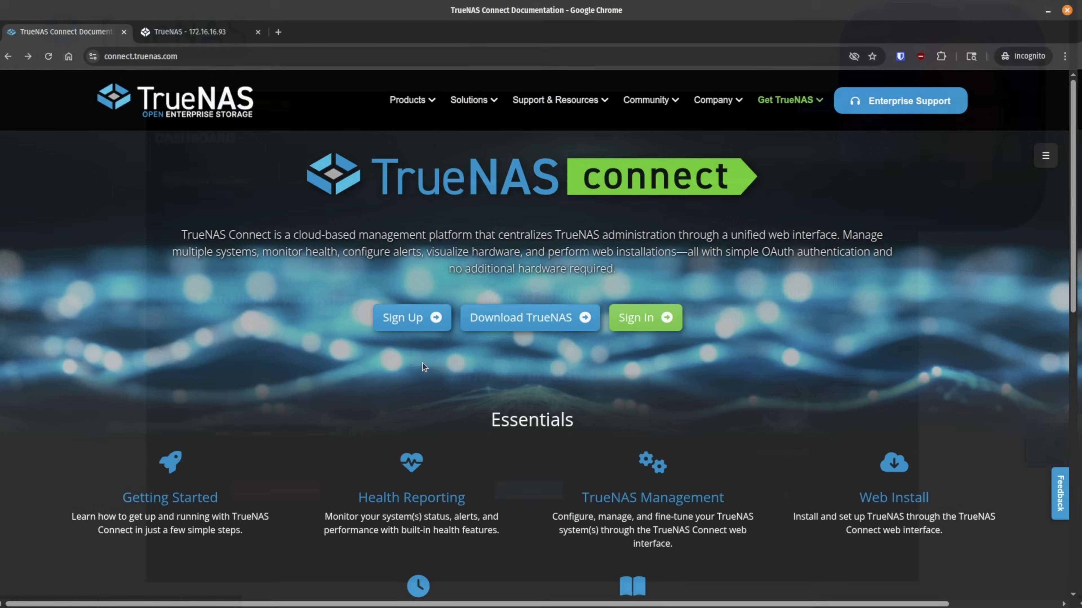
Step: Sign in to connect.truenas.com using GitHub Login
click(647, 327)
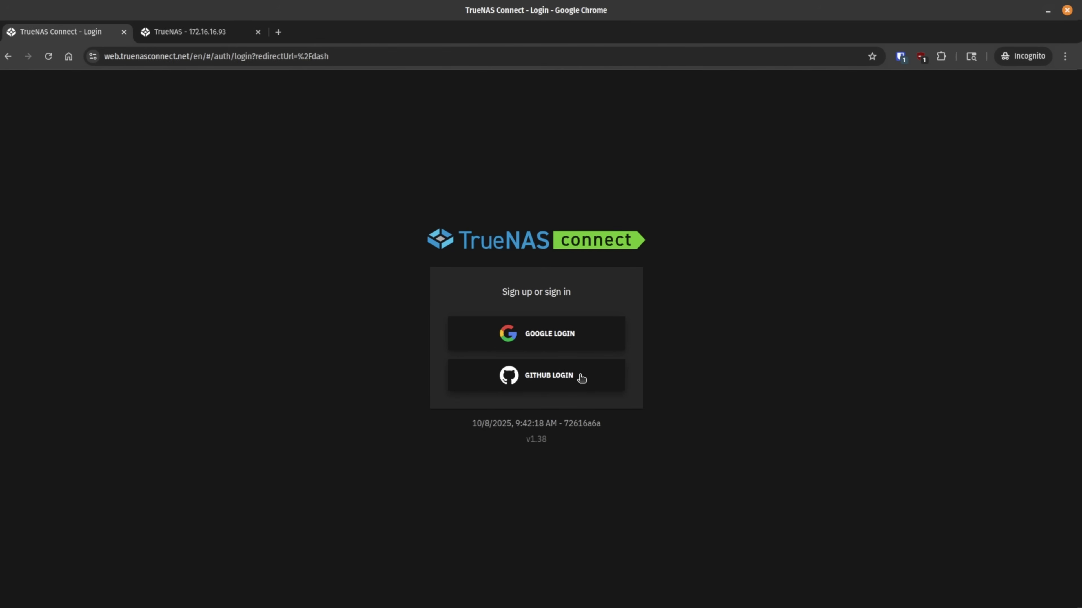
click(515, 379)
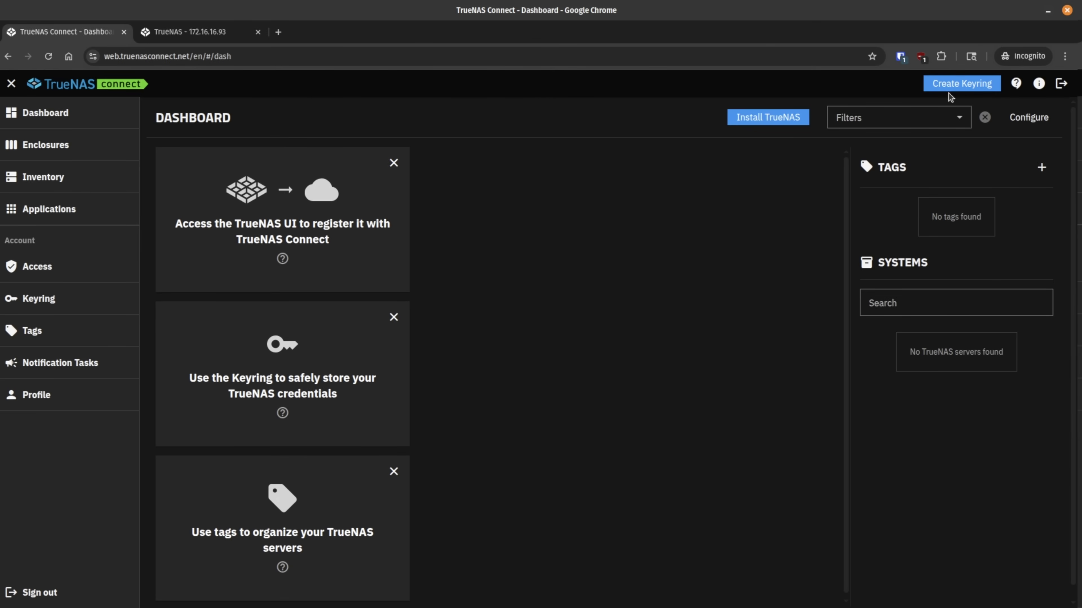
Step: Create the TrueNAS Connect Keyring with a confirmed passphrase, then switch to the TrueNAS 172.16.16.93 tab
click(961, 83)
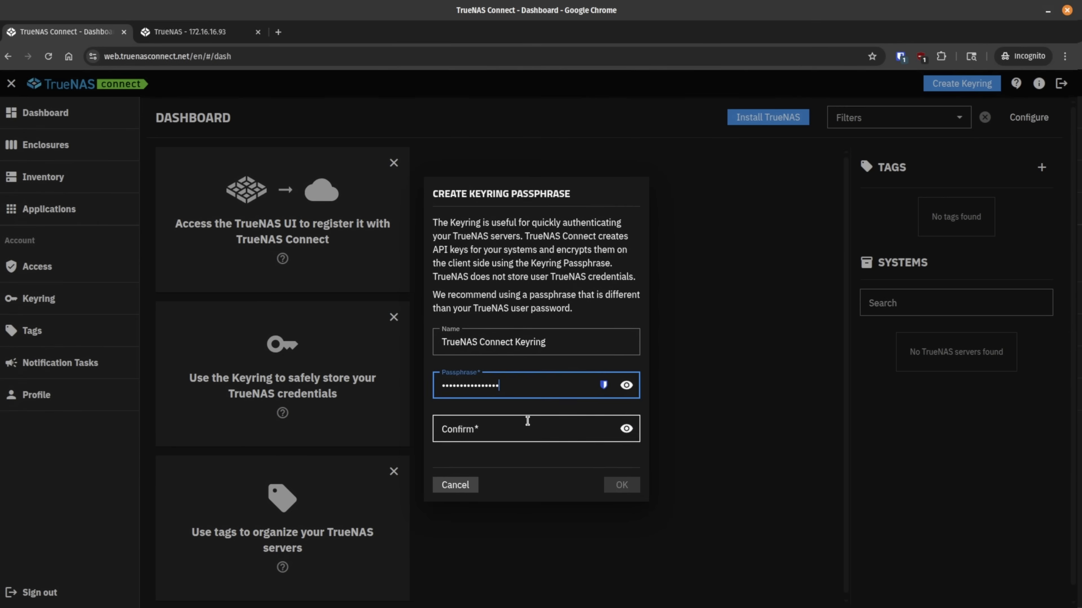
click(527, 428)
key(ctrl+v)
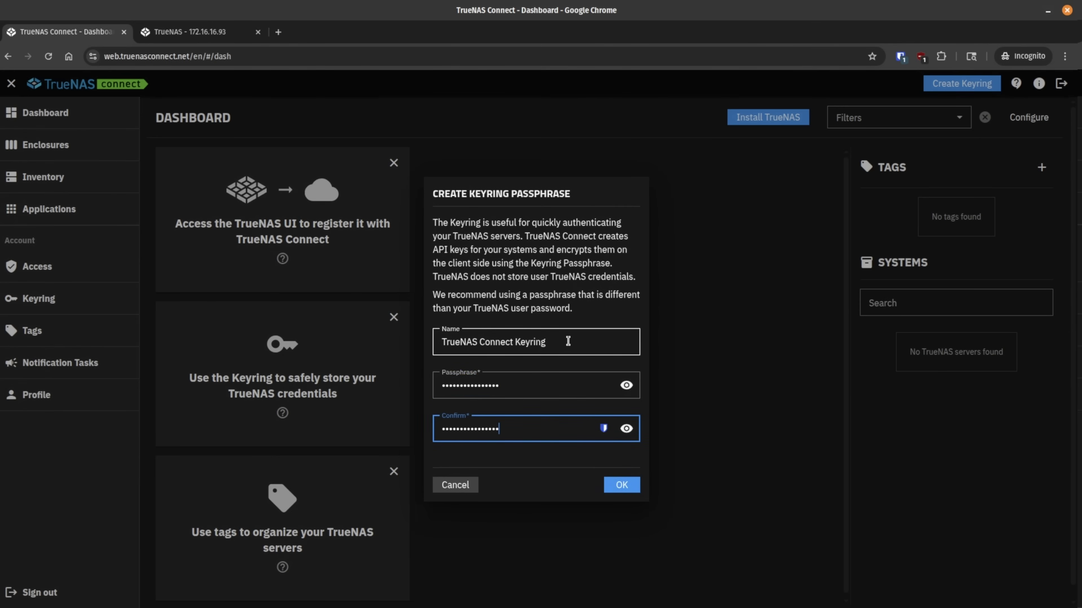
click(624, 486)
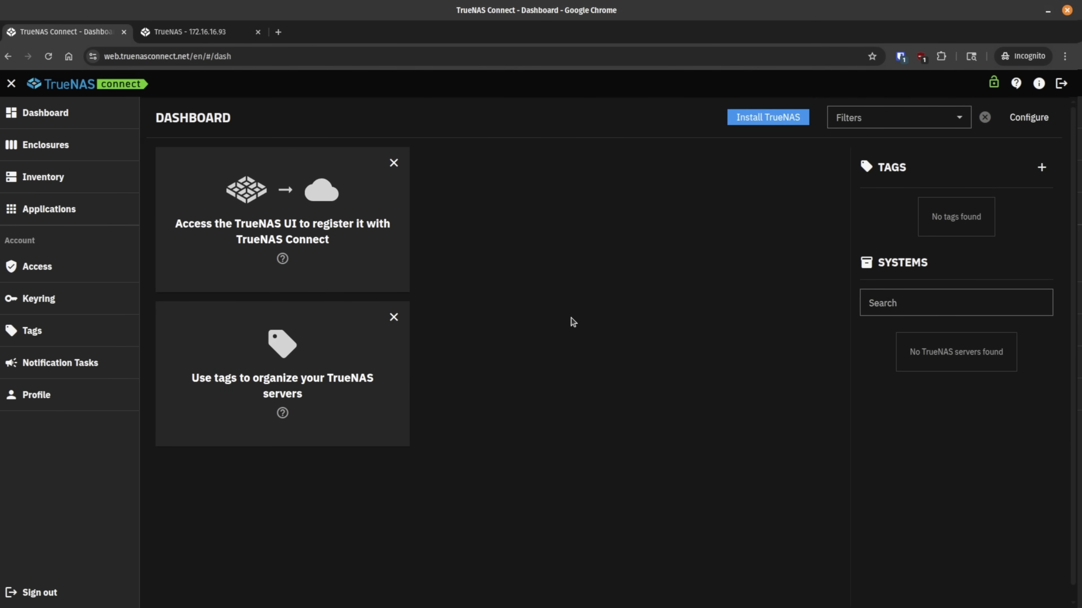
click(196, 32)
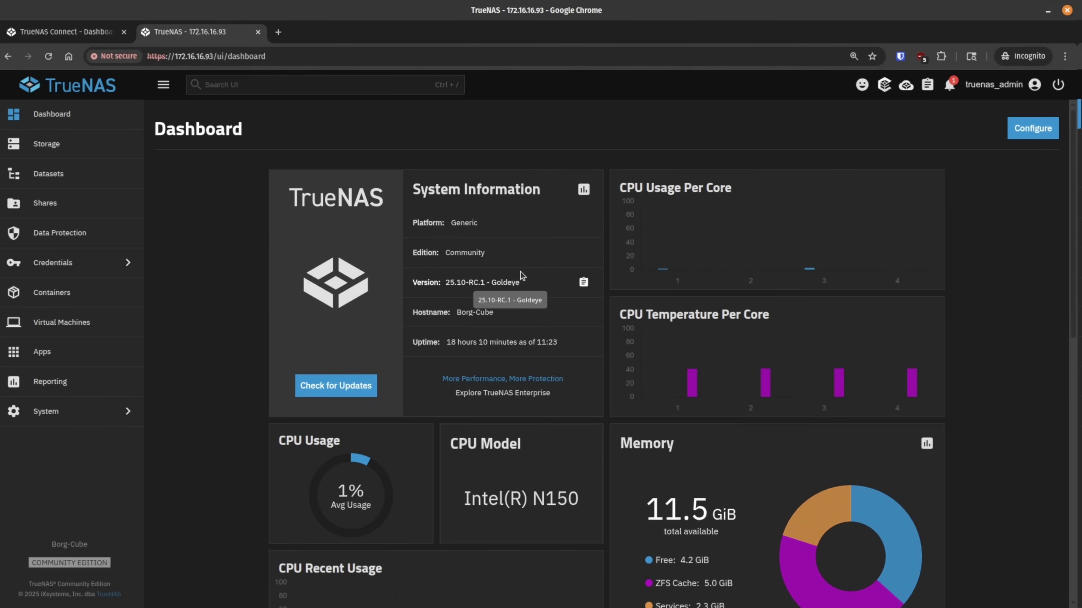
Step: Start connecting this server via Get Connected and focus the Add System form's Name field
click(906, 88)
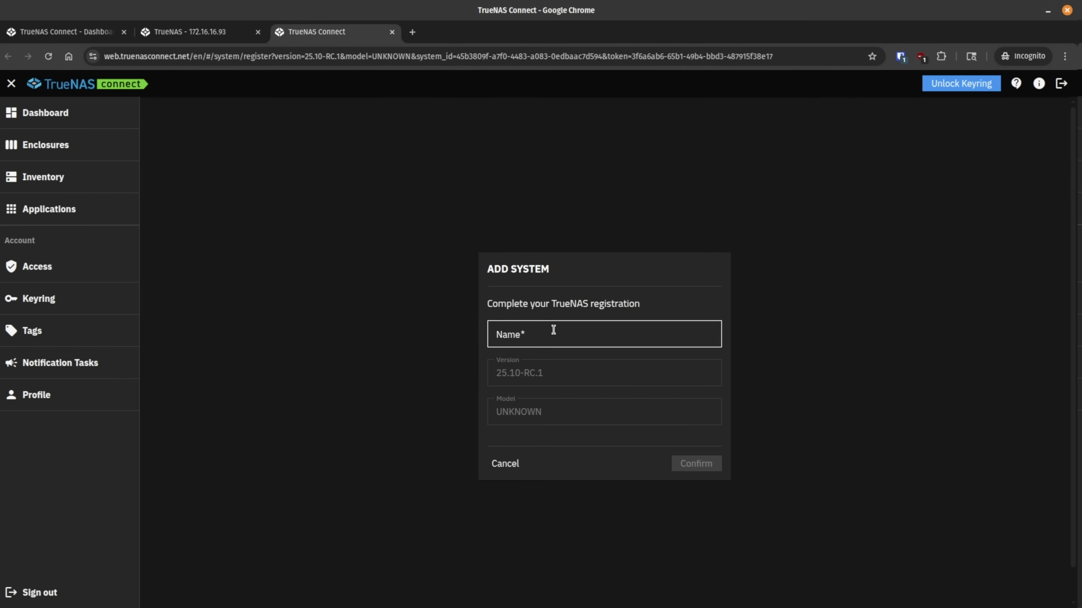
click(556, 334)
Step: Register the system as 'Borg Cube' and return to the Dashboard listing it
text(Bor)
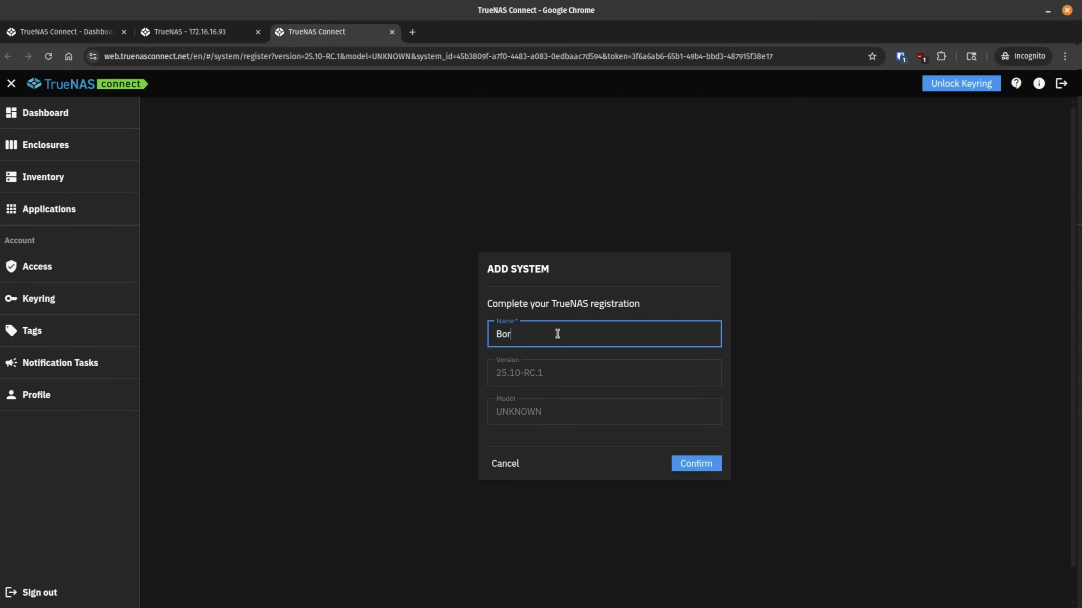
text(g Cube)
click(693, 464)
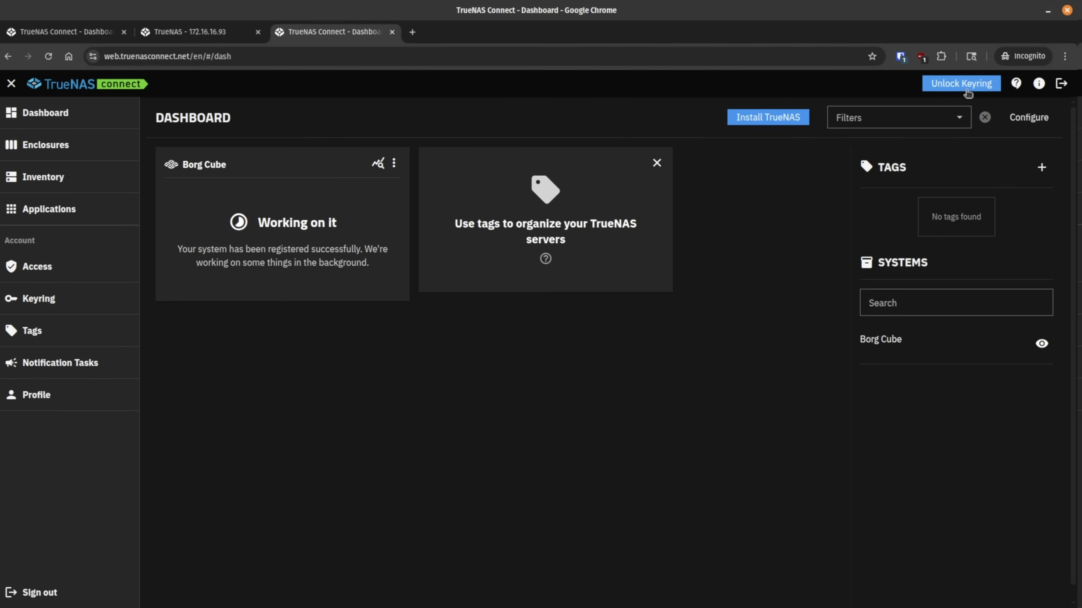
click(35, 32)
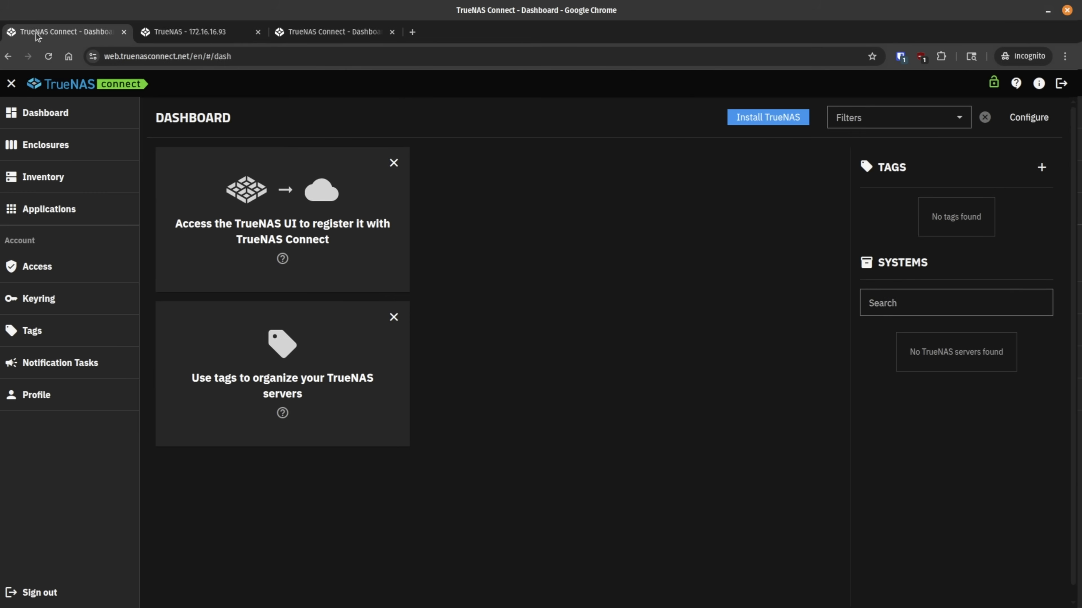
click(319, 30)
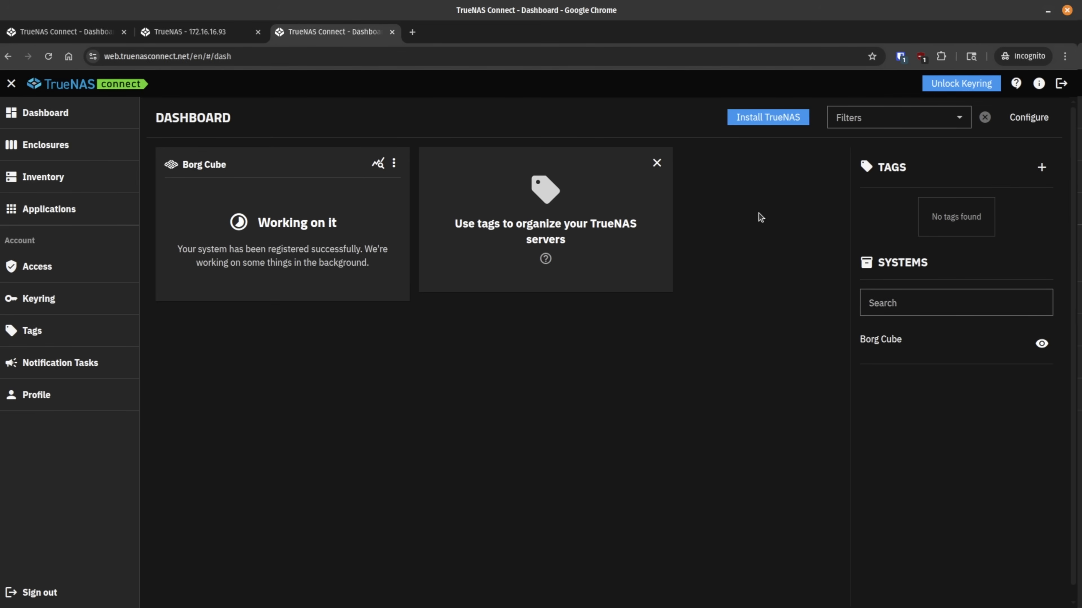
Step: Unlock the keyring with the saved passphrase
click(942, 88)
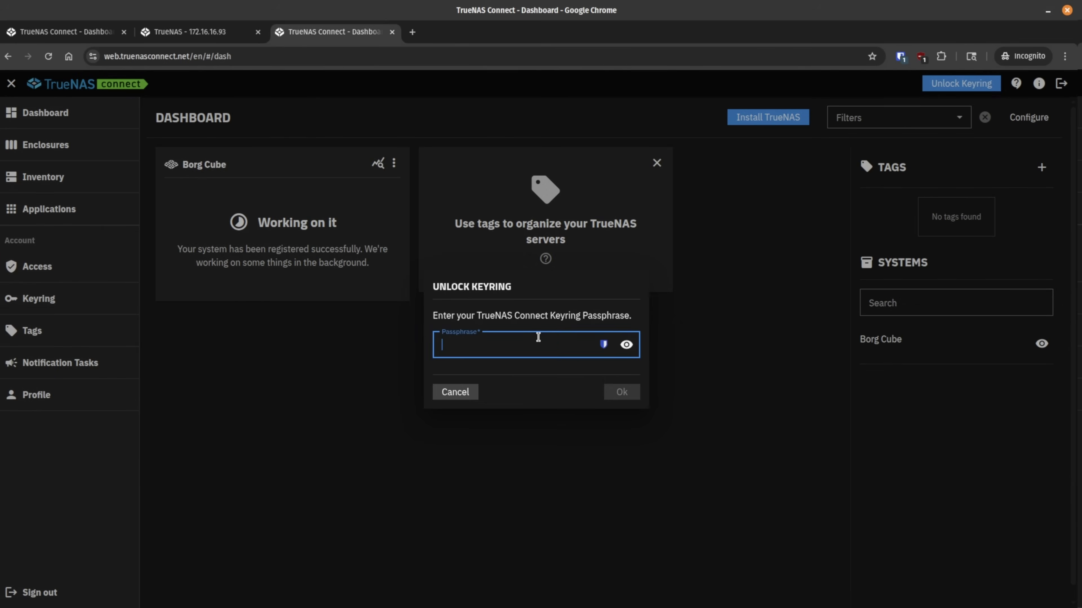
click(603, 344)
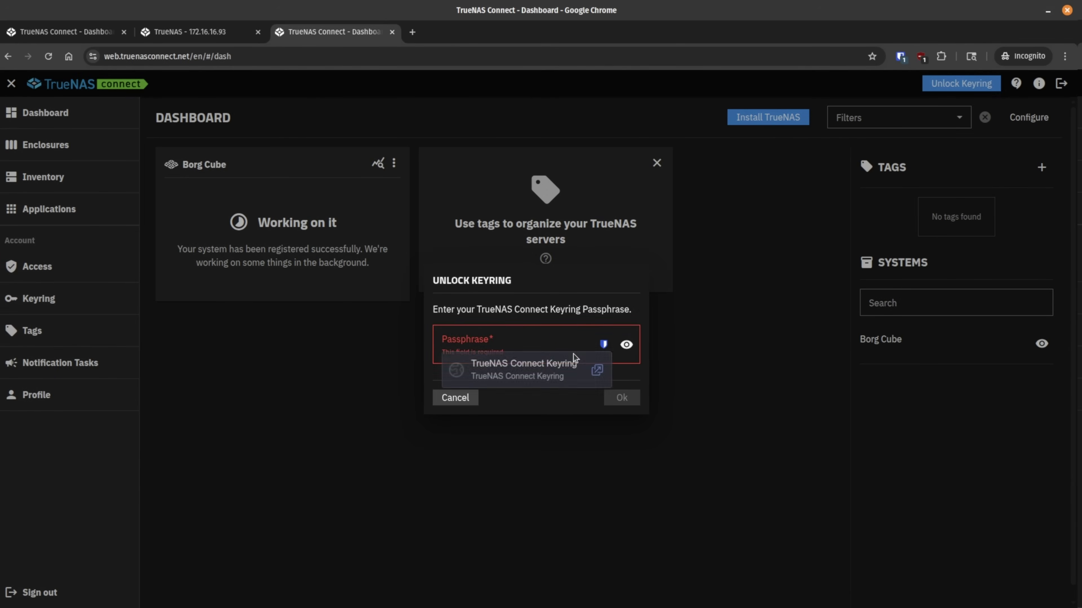
click(540, 370)
click(619, 395)
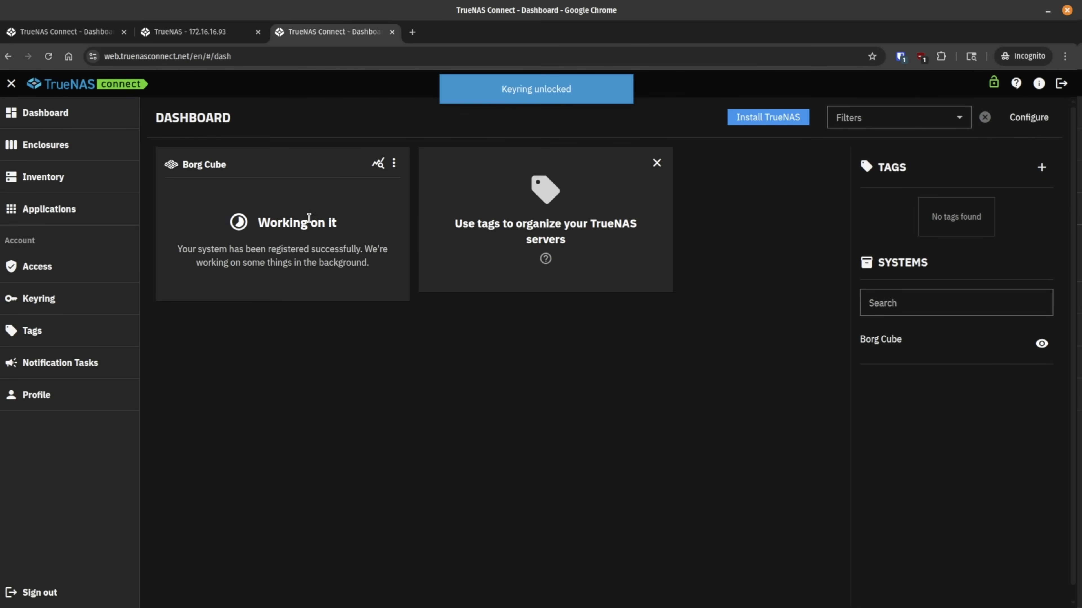
Step: Close the outdated dashboard tab and wait until Borg Cube connects and asks for credentials
middle_click(101, 38)
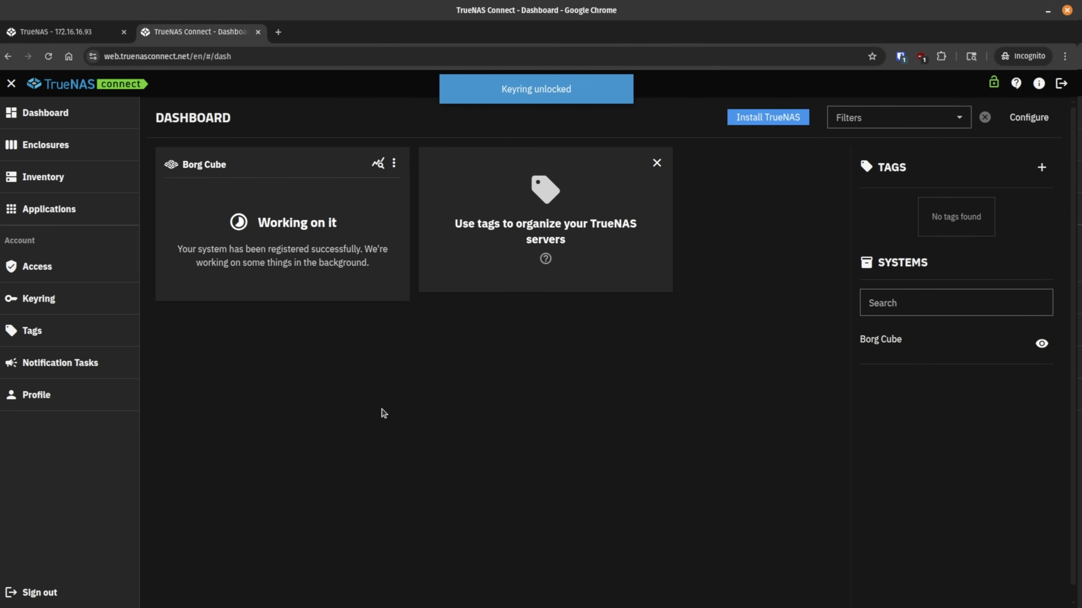
drag(257, 224, 357, 228)
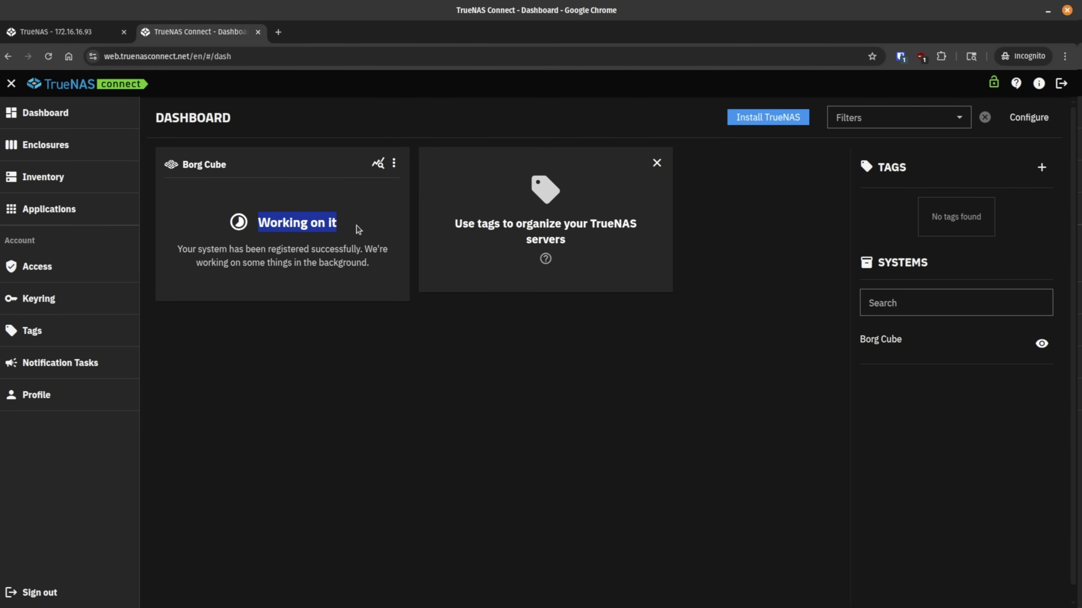
click(376, 319)
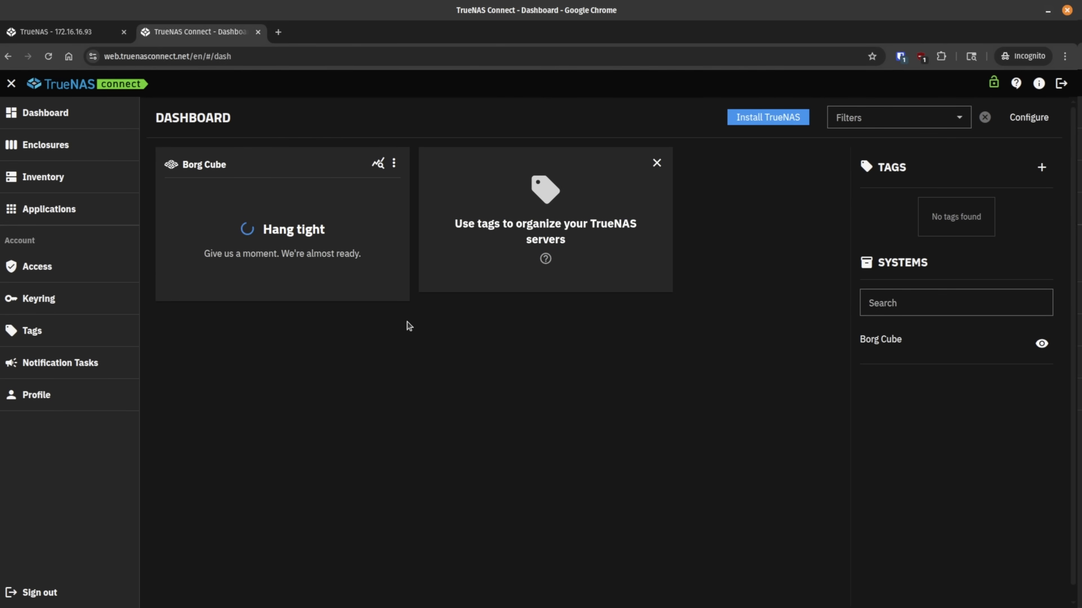
click(64, 32)
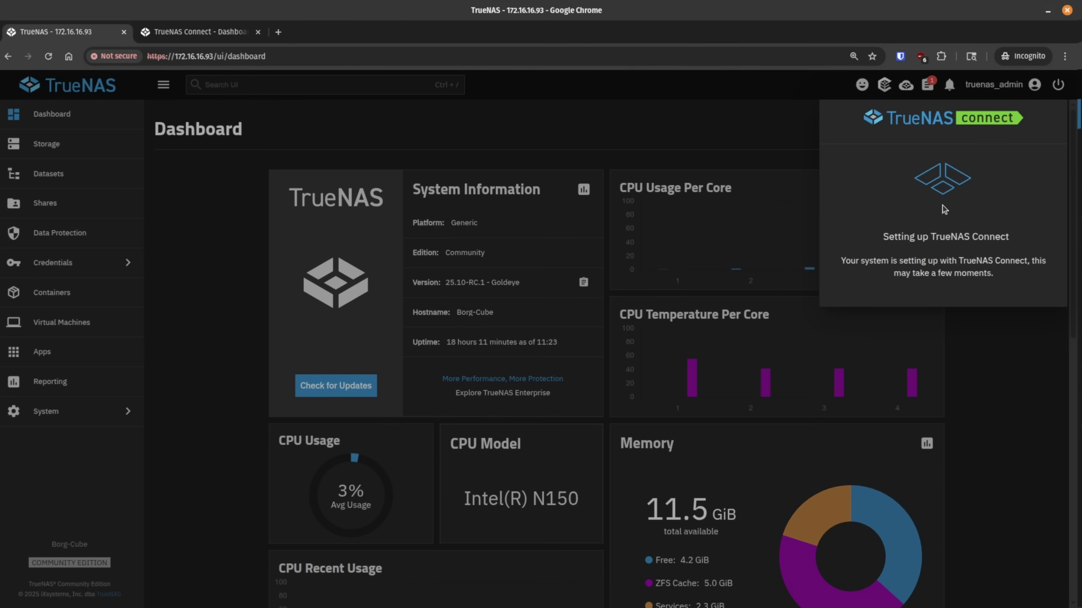
click(232, 34)
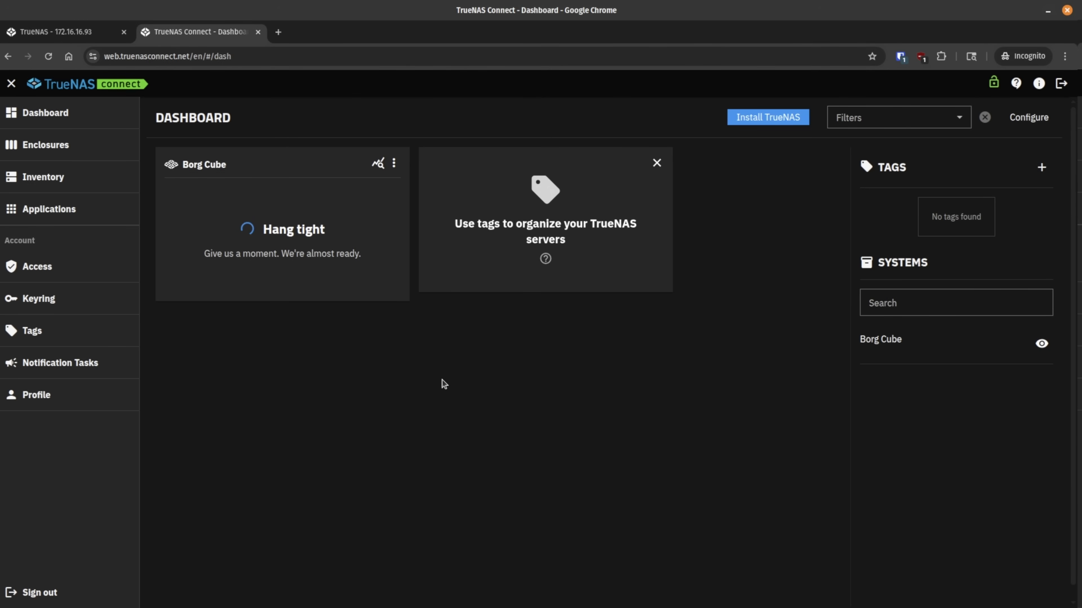
click(329, 246)
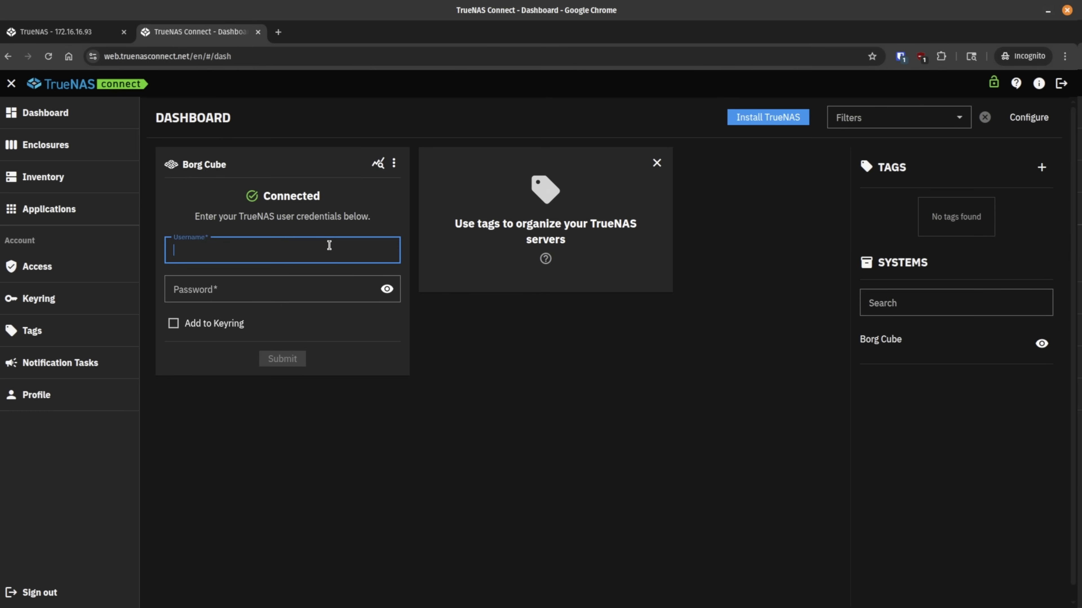
Step: Log in to Borg Cube as truenas_admin with the account password, adding it to the keyring
text(truenas_admin)
click(314, 285)
text(******)
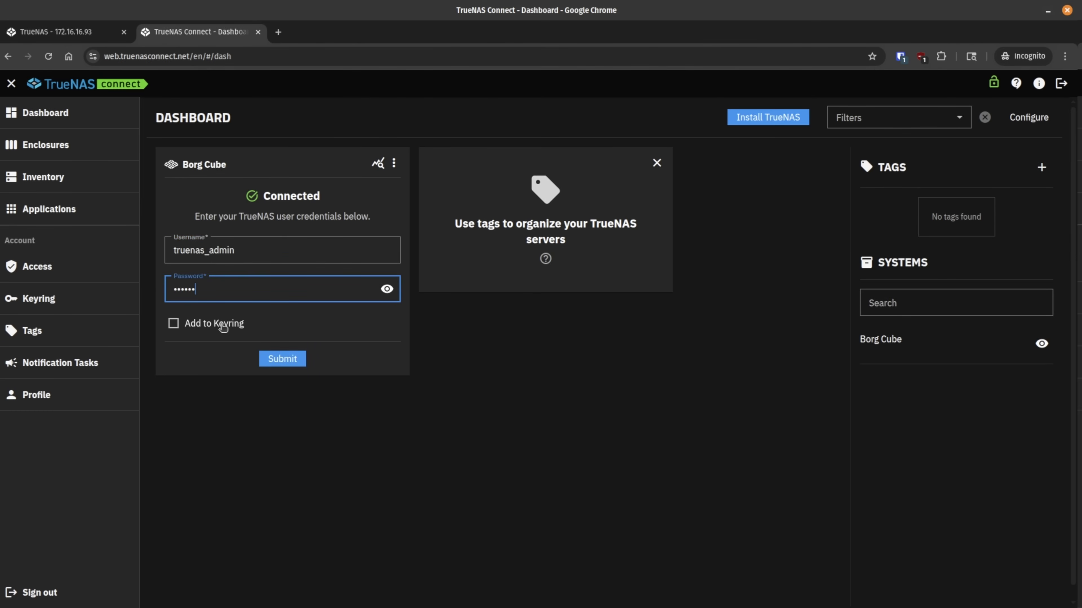
click(217, 327)
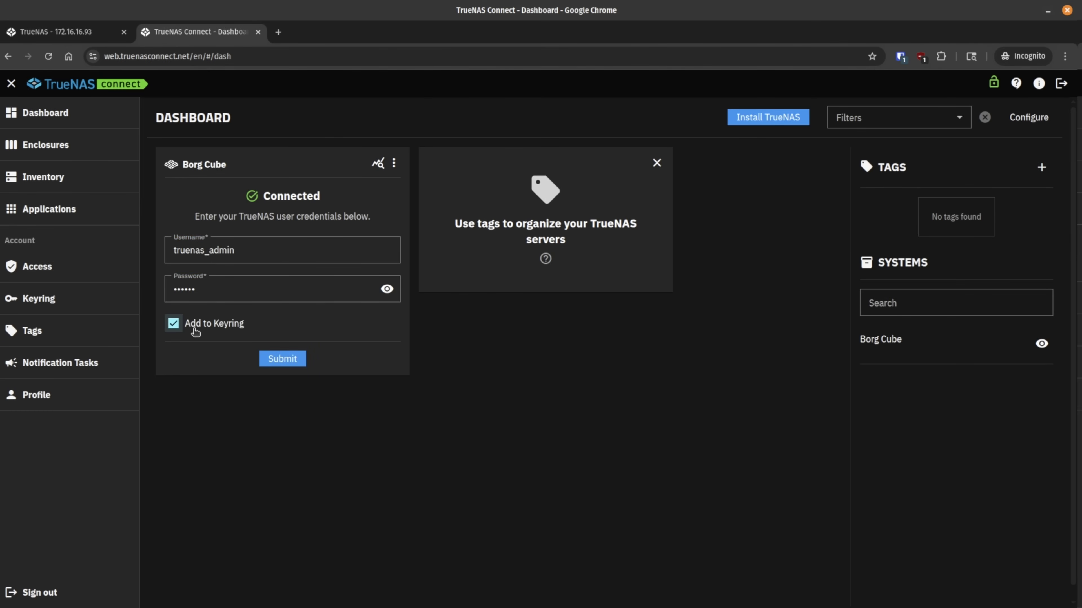
click(283, 360)
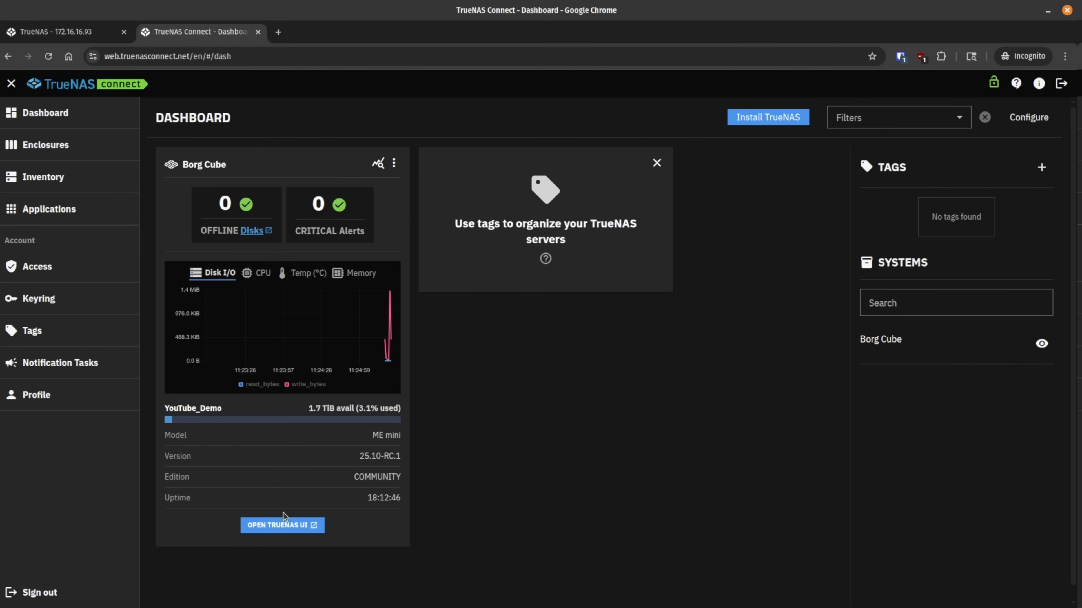
Step: Check the server's sign-in page at 172.16.16.93, then return to the TrueNAS Connect dashboard
click(79, 36)
drag(220, 64, 285, 64)
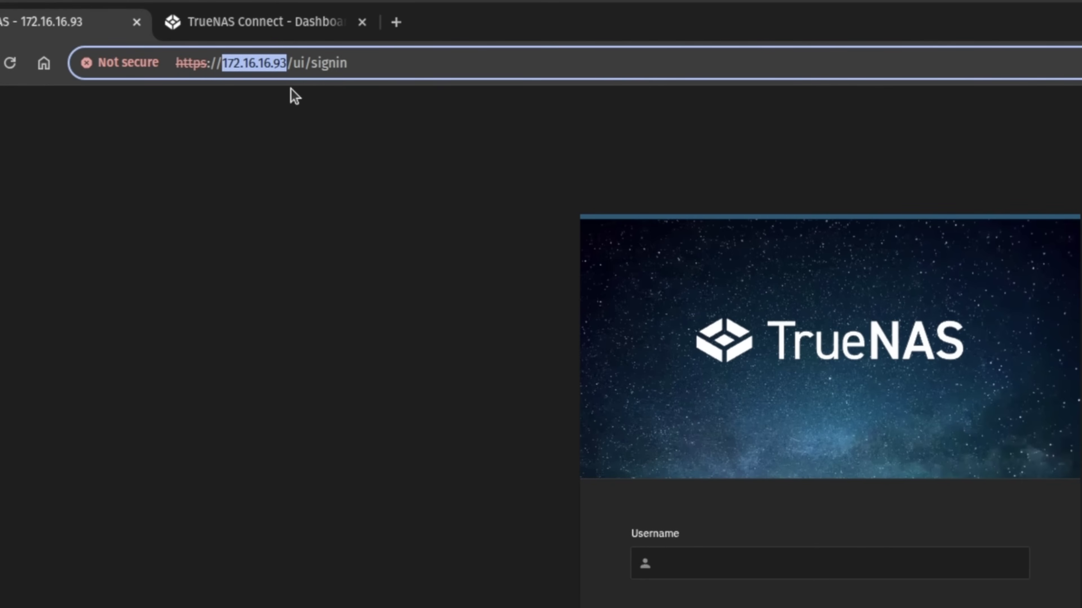
click(254, 22)
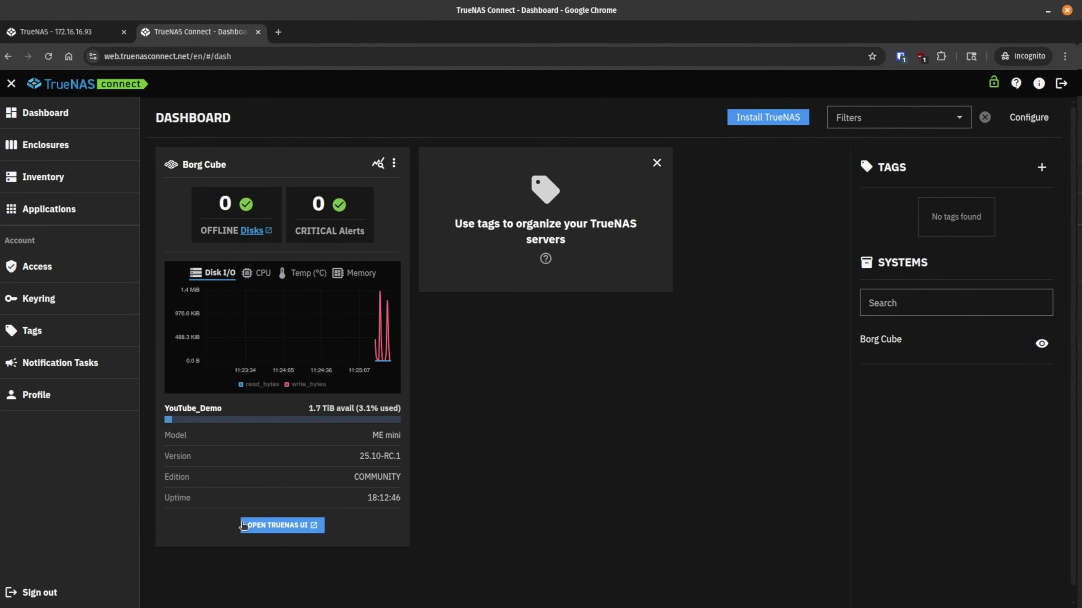
click(272, 528)
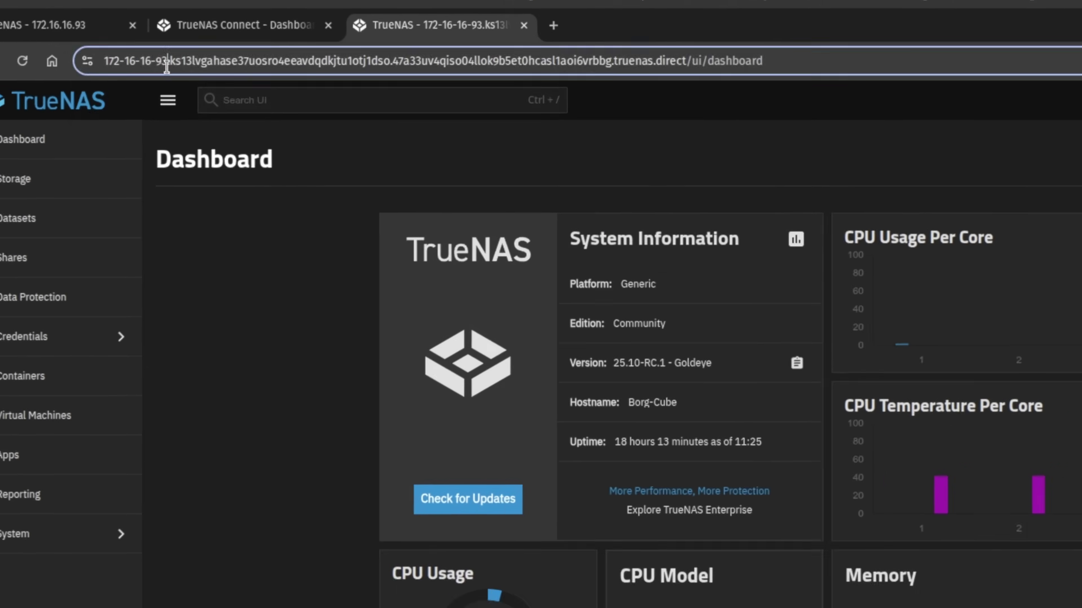
click(148, 61)
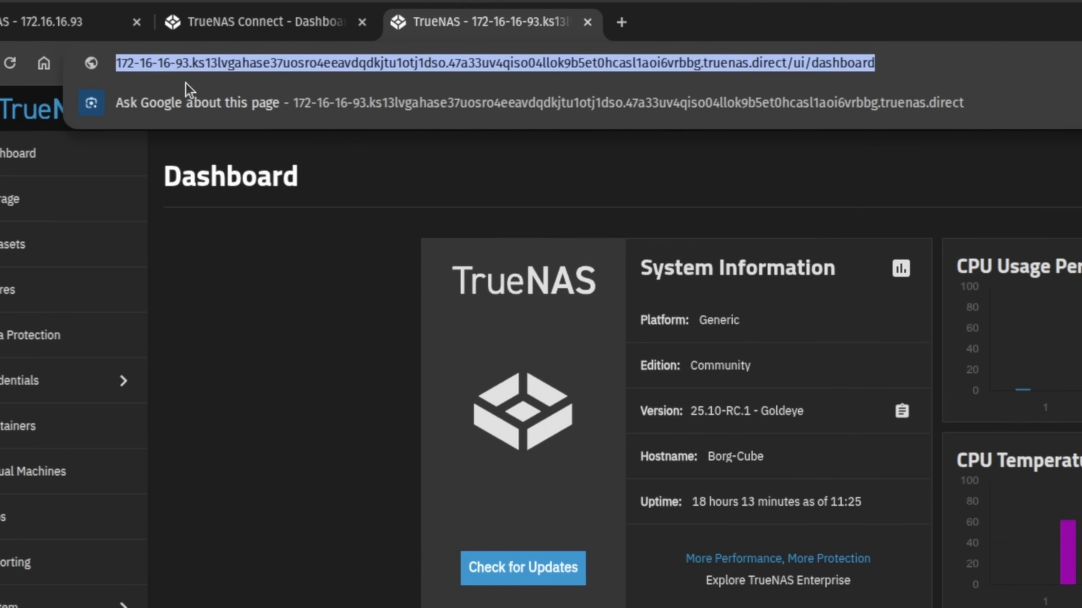
click(282, 317)
click(85, 62)
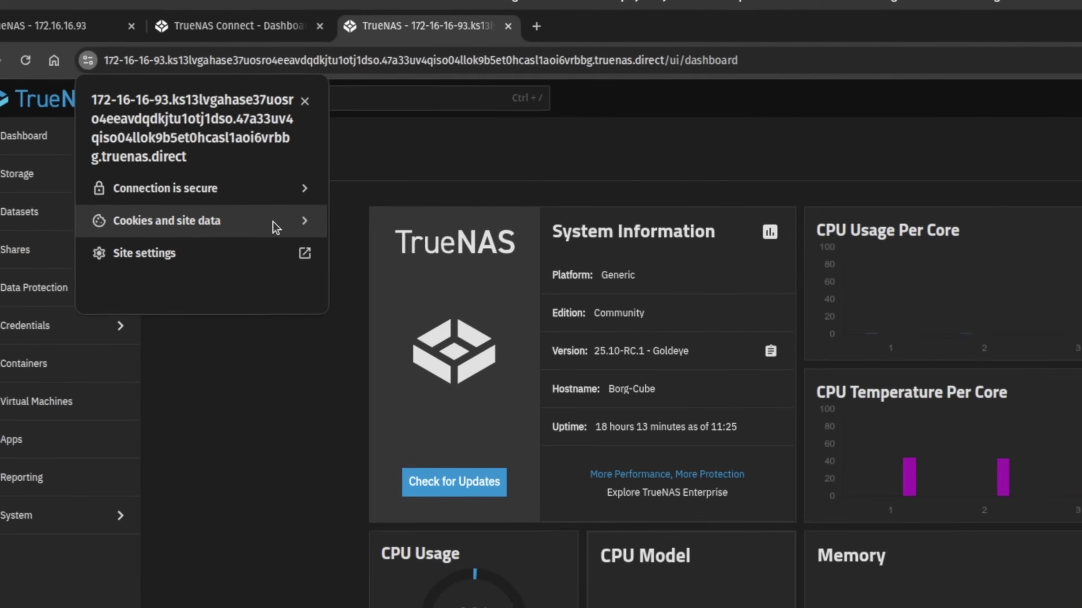
click(251, 226)
click(166, 256)
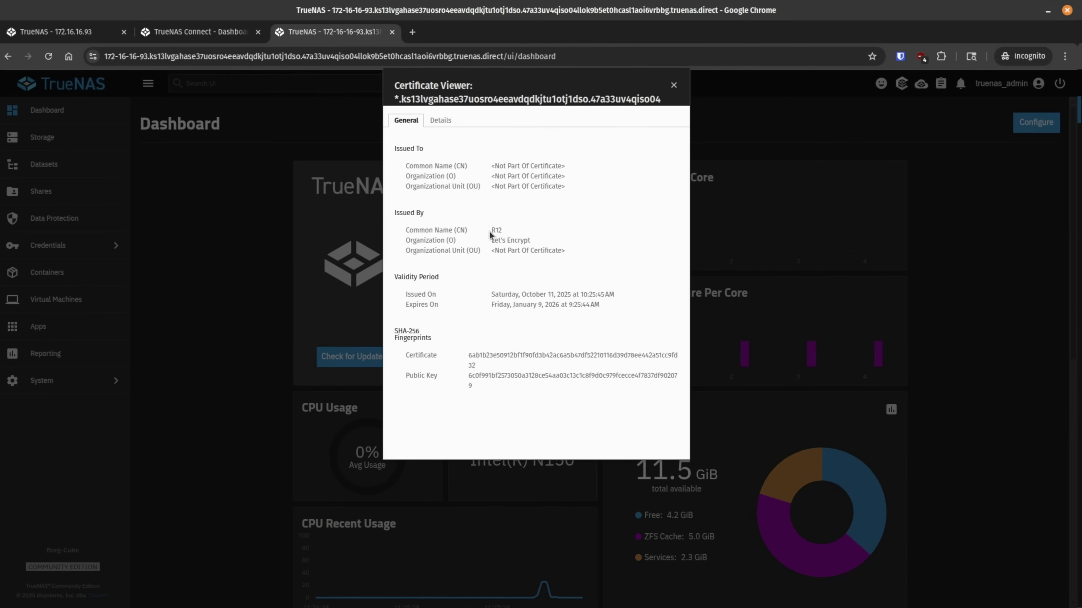
drag(489, 231, 536, 241)
click(536, 241)
click(675, 87)
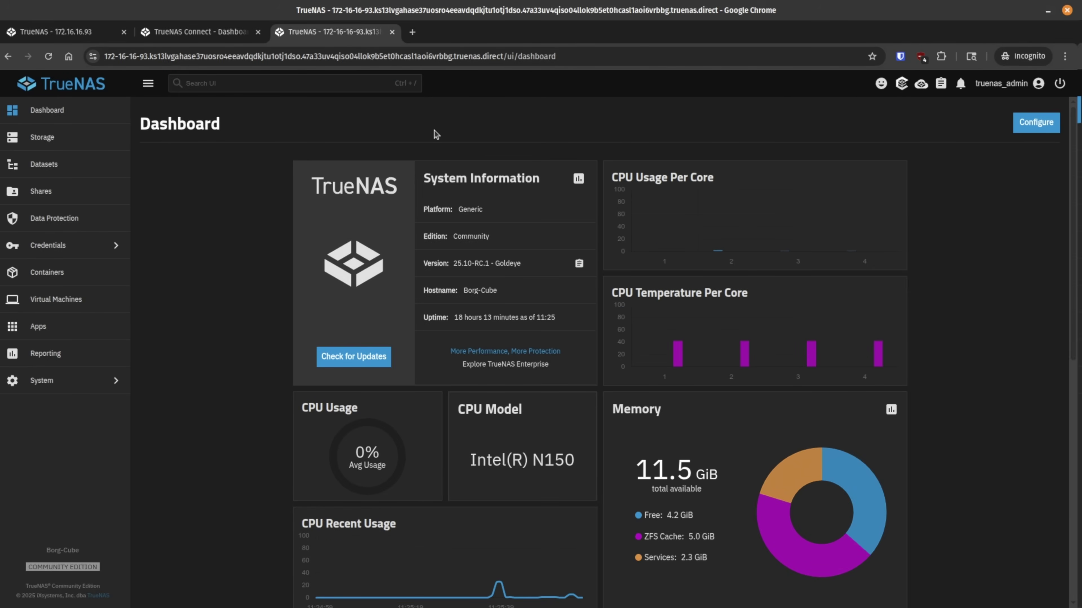
click(593, 56)
drag(453, 56, 108, 59)
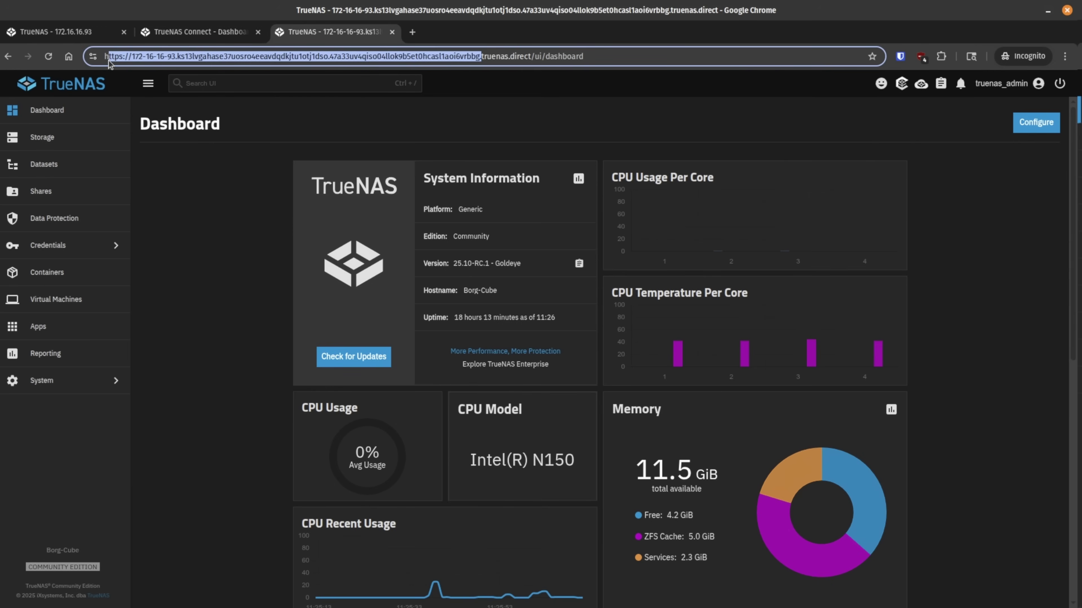
Step: Run the dig lookup via 1.1.1.1, resolving the truenas.direct hostname to 172.16.16.93
click(519, 56)
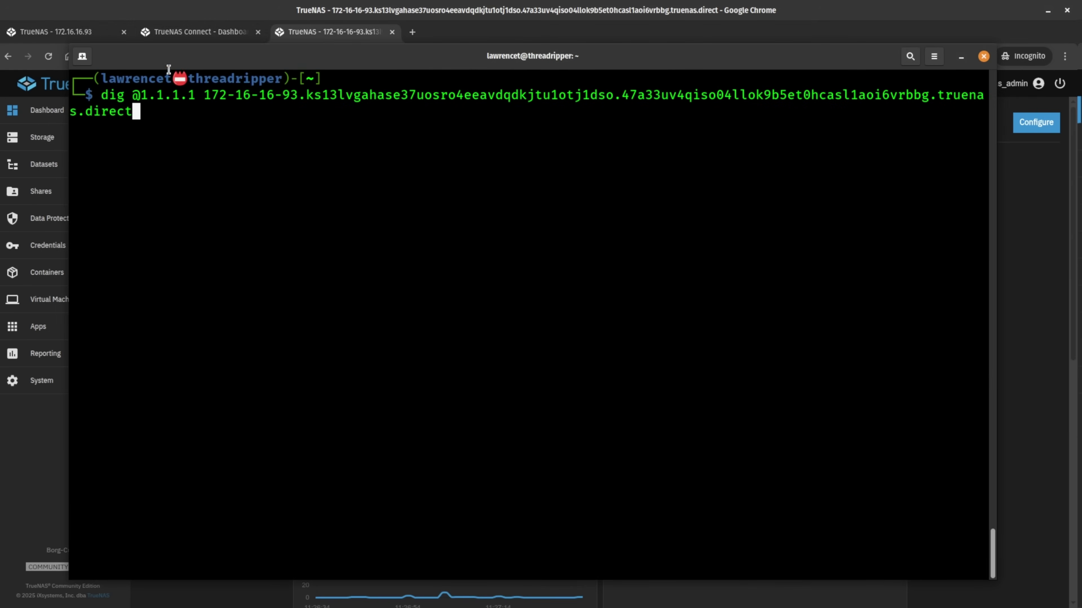
drag(132, 98, 214, 116)
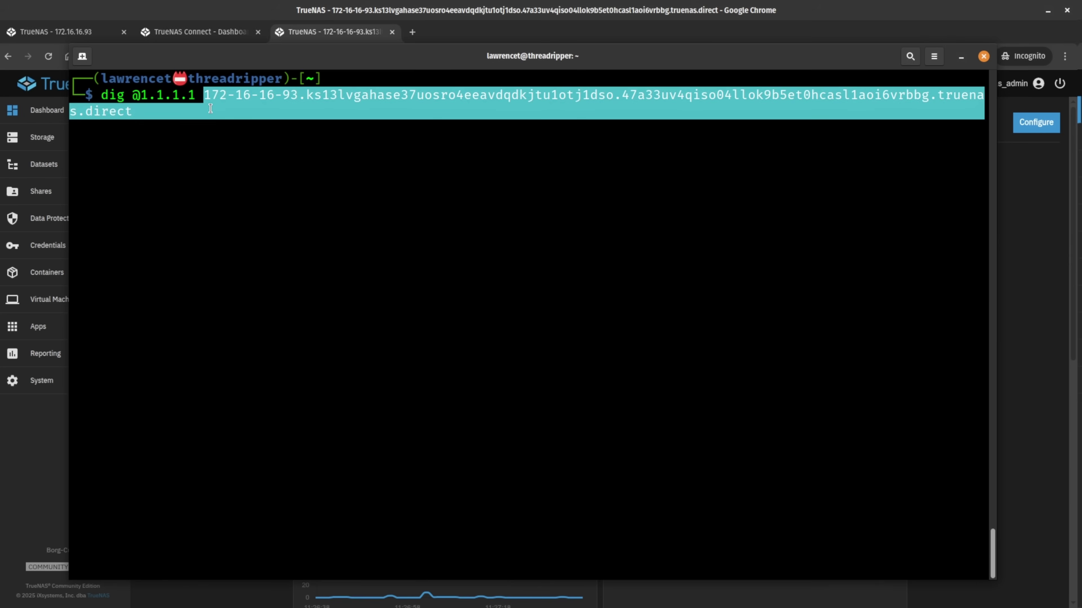
click(215, 124)
key(Return)
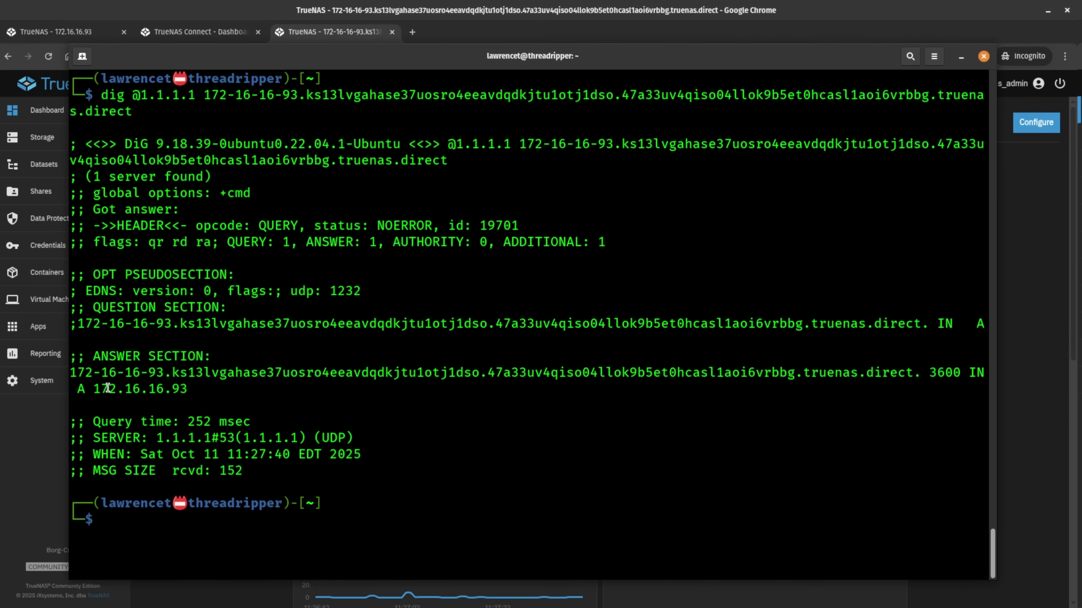
drag(92, 394, 189, 396)
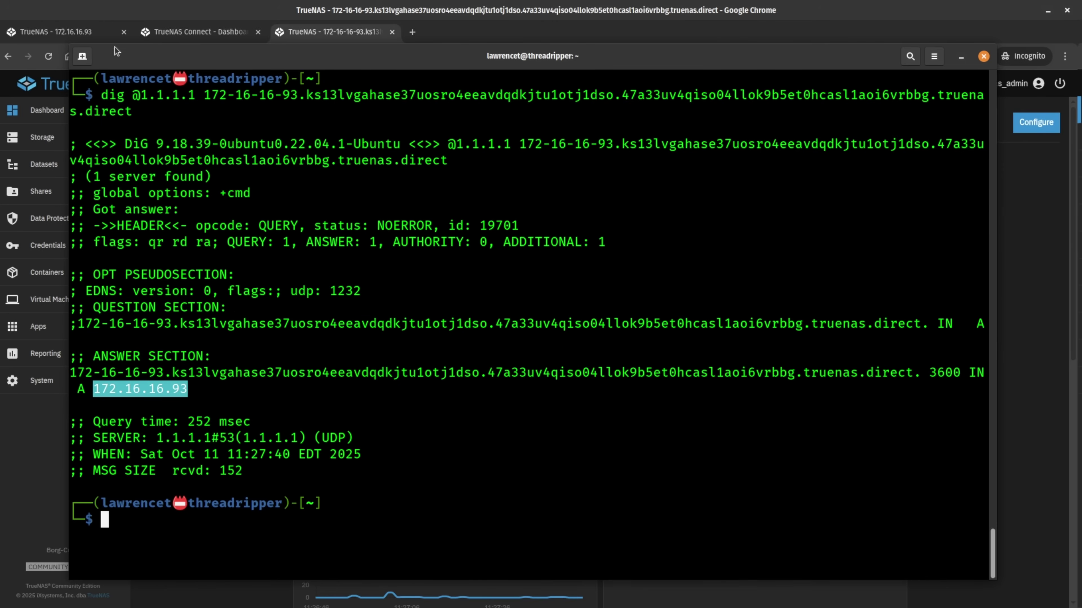
Step: Glance at the 172.16.16.93 login page, then open Borg Cube's system details in TrueNAS Connect
click(53, 29)
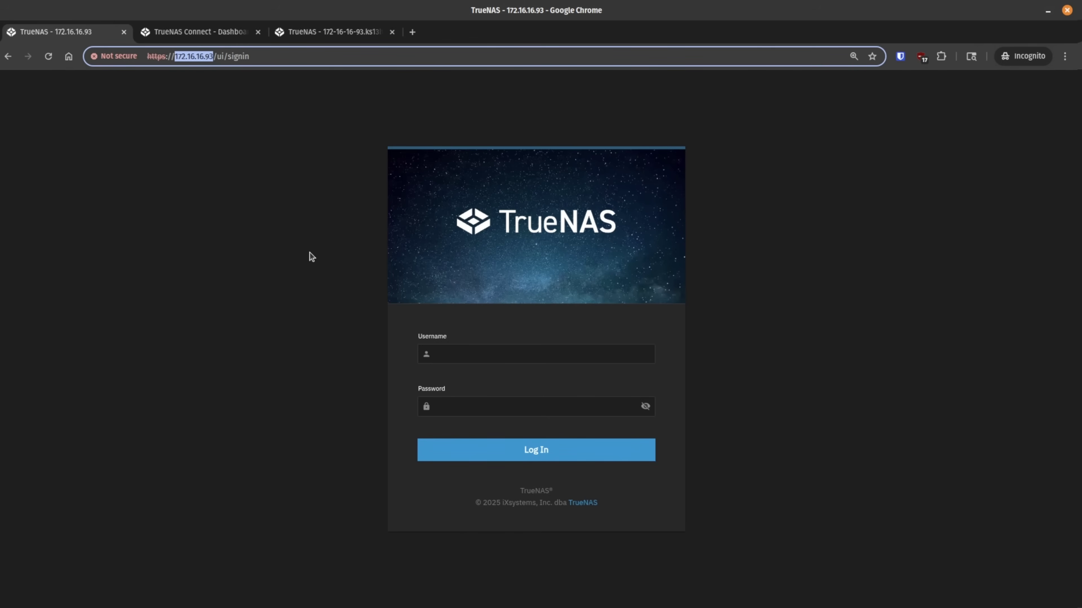
click(350, 33)
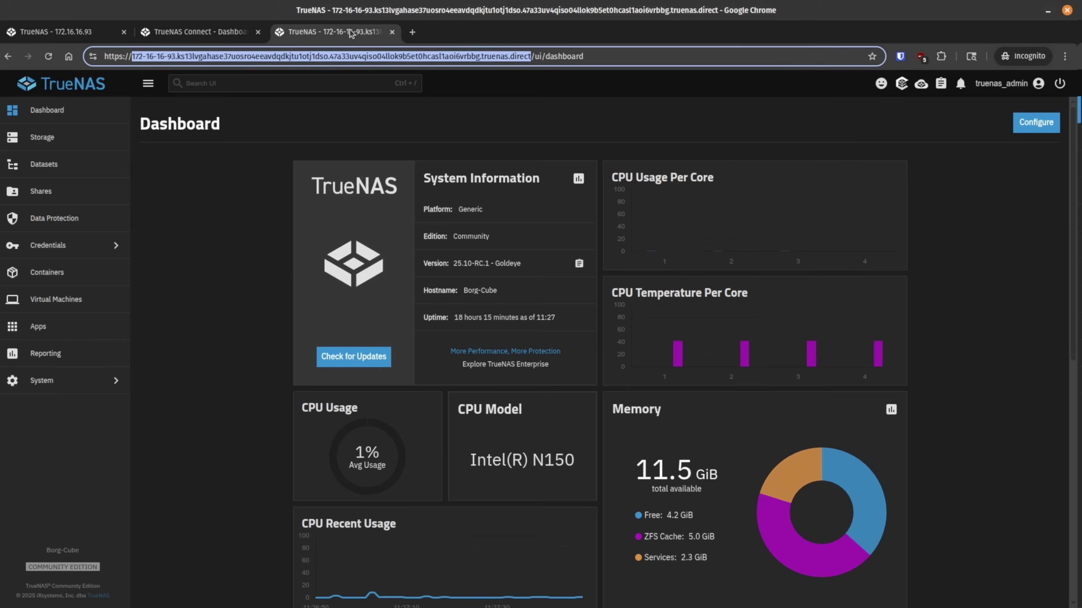
click(230, 30)
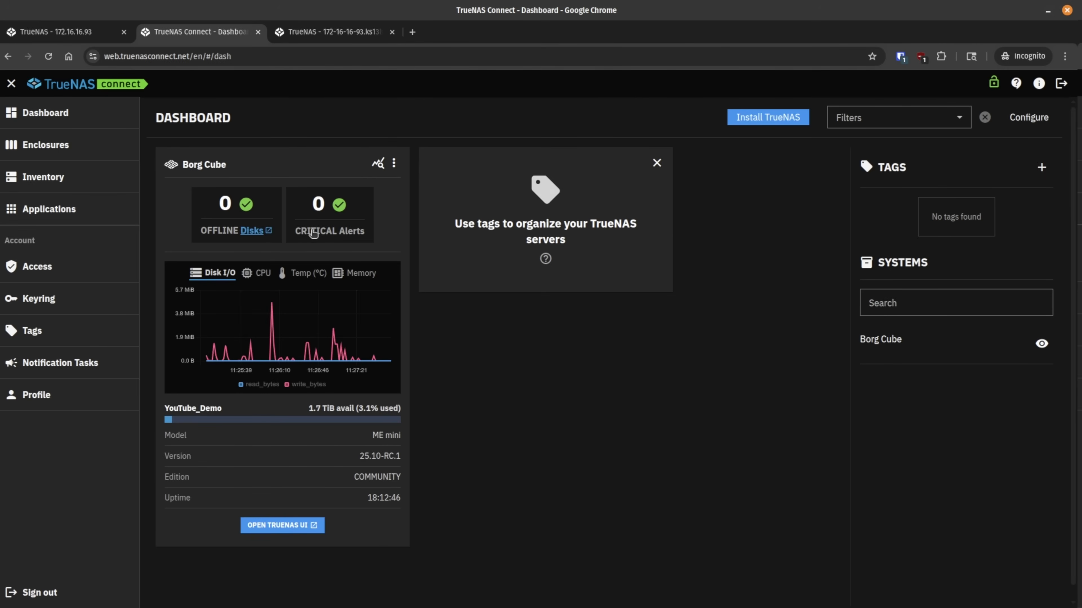
click(378, 163)
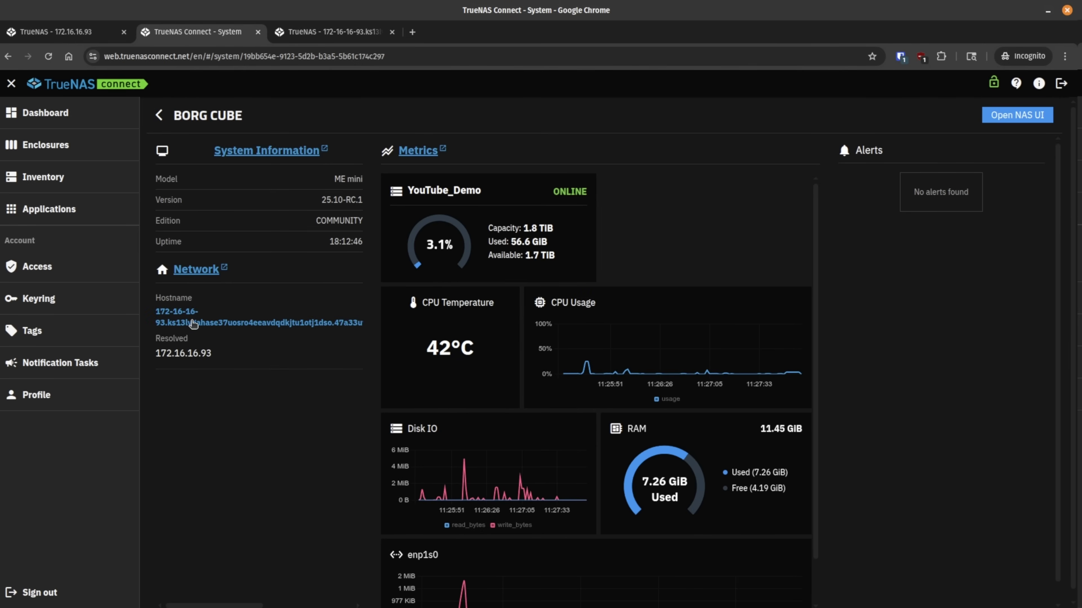
Step: Confirm Borg Cube's Network hostname resolves to 172.16.16.93, then go back to the Dashboard
drag(152, 302, 271, 359)
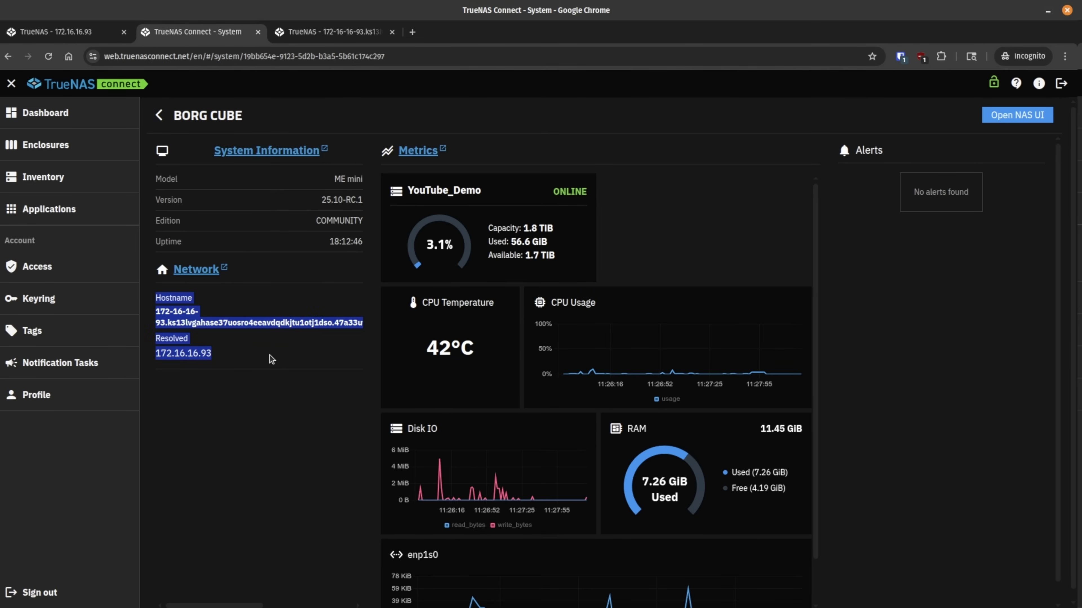
click(271, 360)
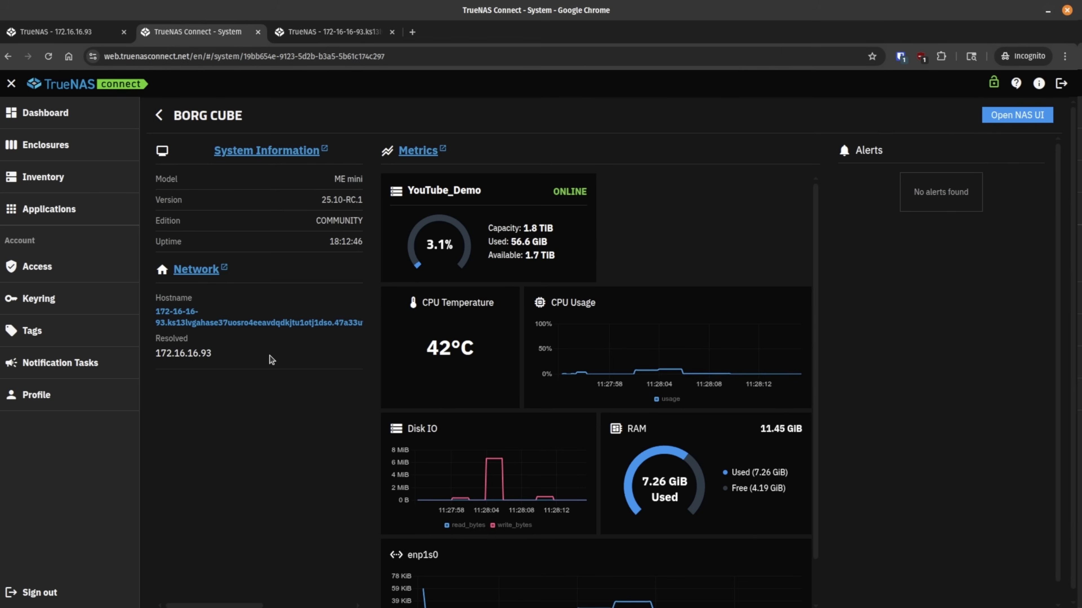
drag(230, 356, 159, 356)
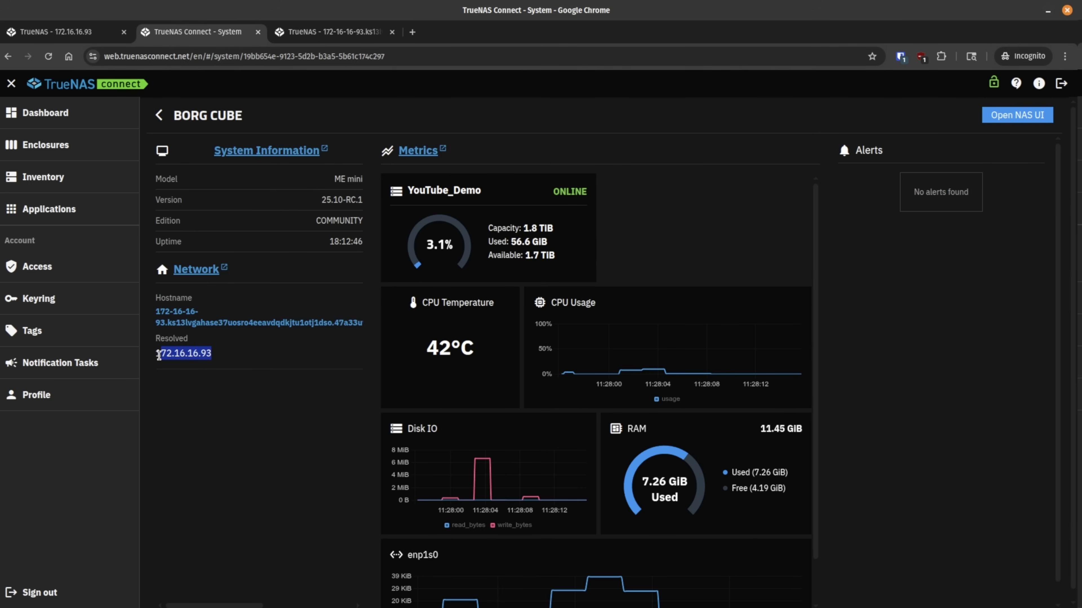
click(170, 383)
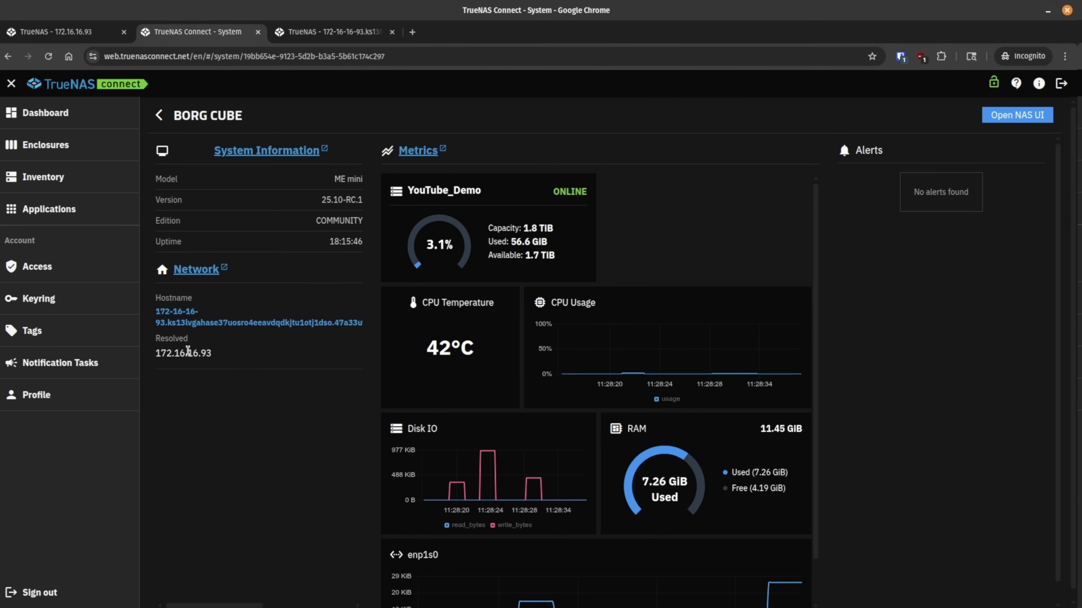
drag(153, 354, 220, 361)
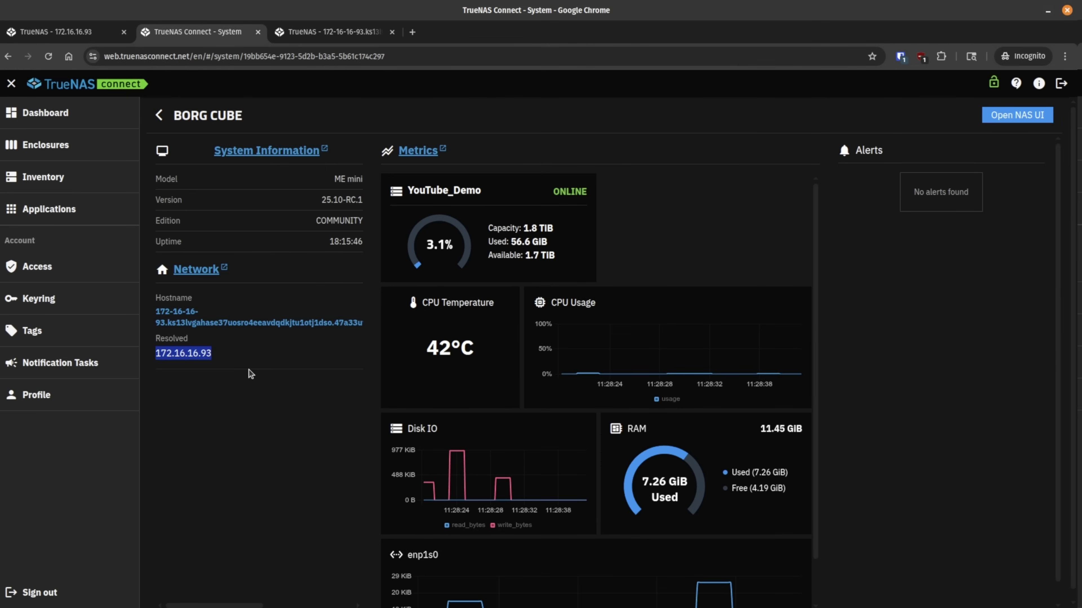
click(159, 115)
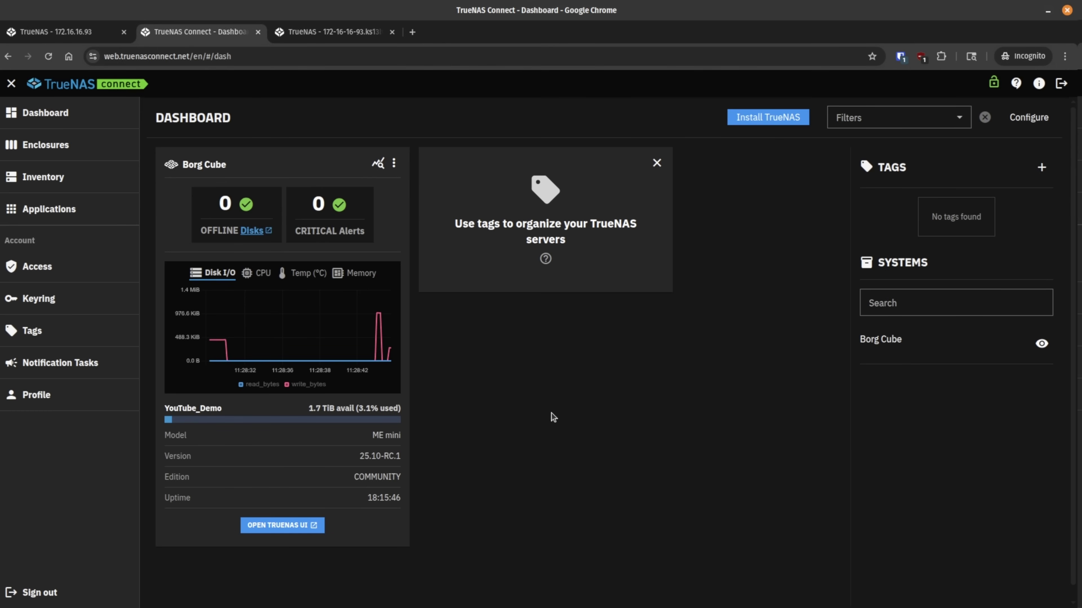
Step: In DevTools, read the websocket Request URL pointing at Borg Cube's truenas.direct address
key(alt+Tab)
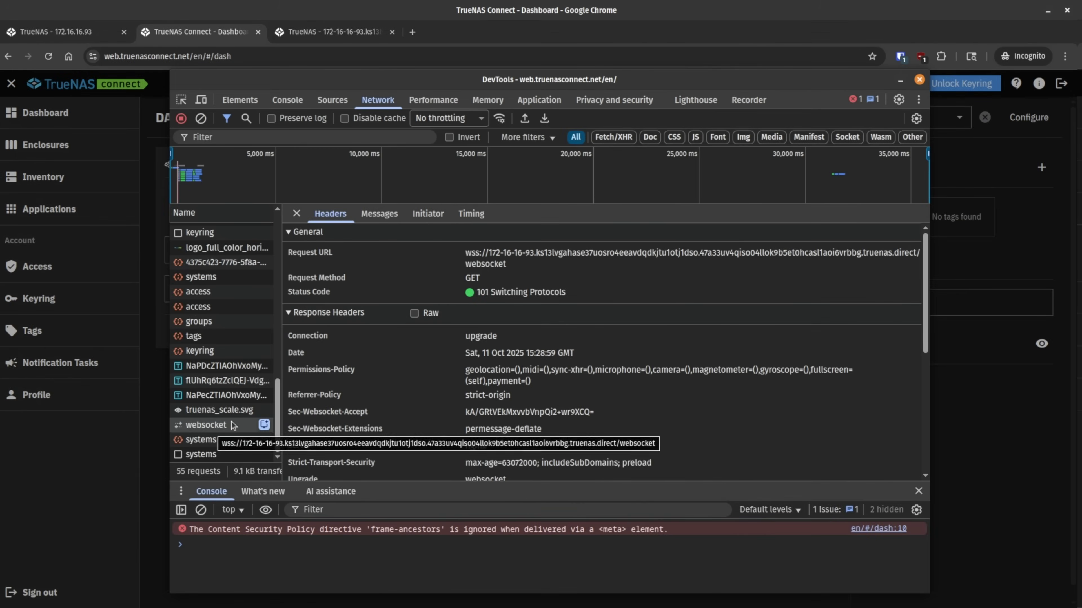
drag(465, 256, 558, 275)
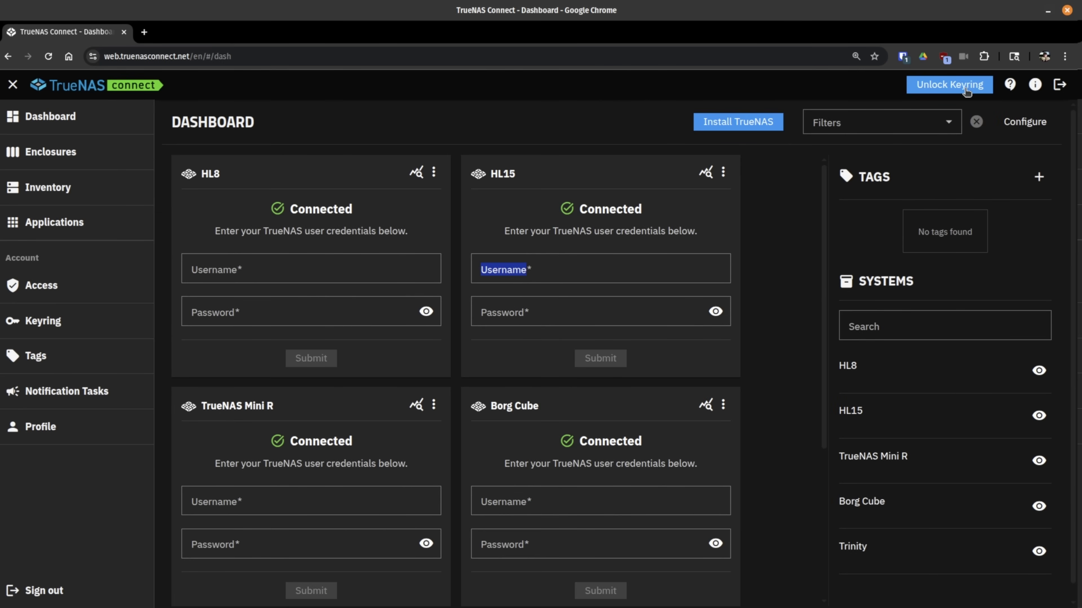
Step: Click through the empty Username and Password fields on the HL15 and HL8 cards, leaving them blank
click(799, 236)
scroll(780, 267, down, 5)
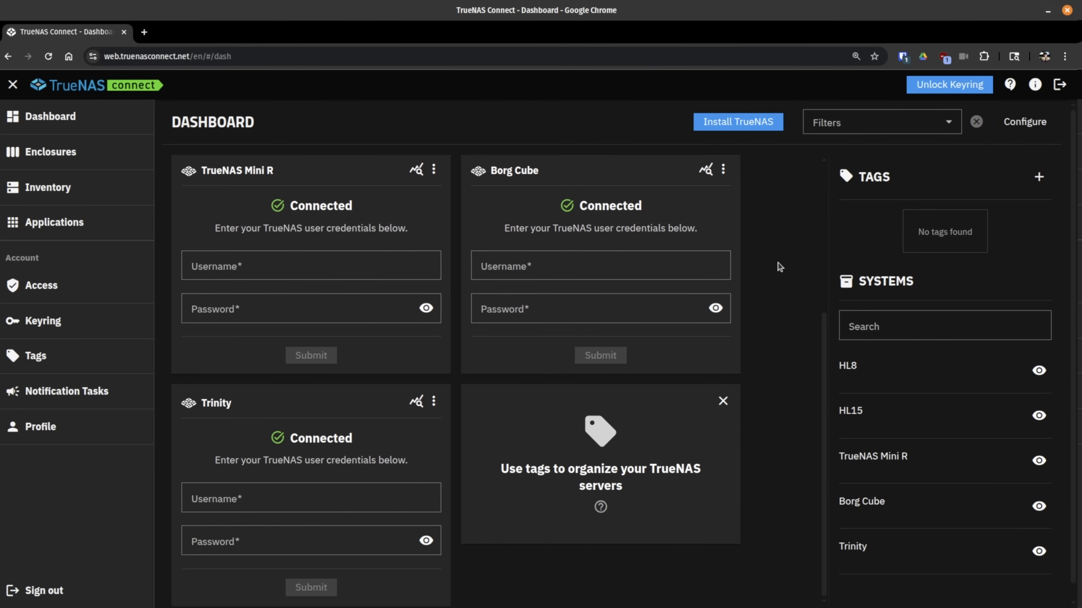
scroll(778, 268, up, 5)
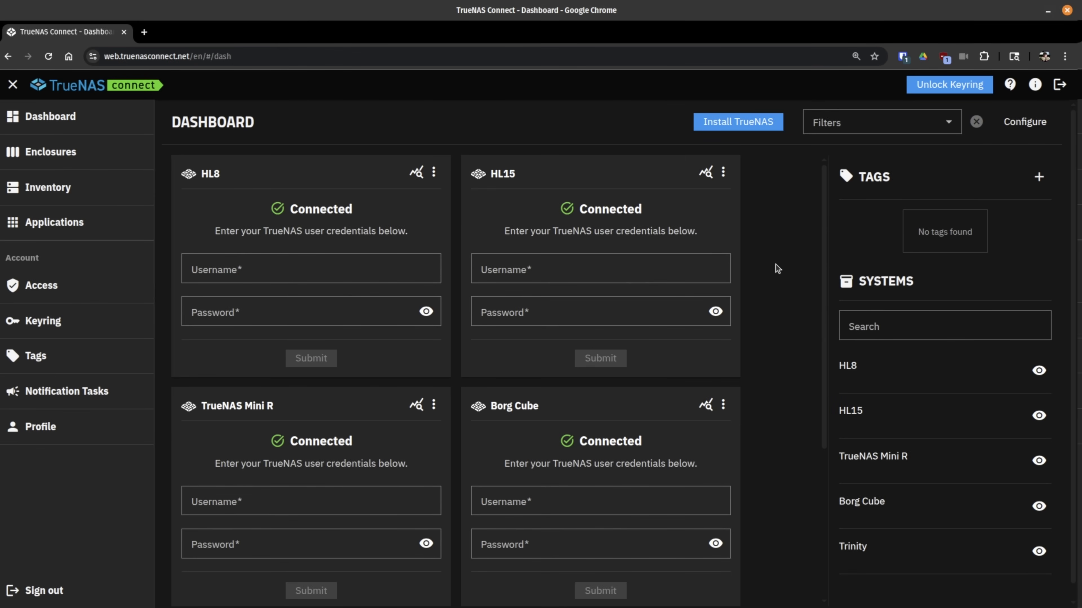
click(605, 273)
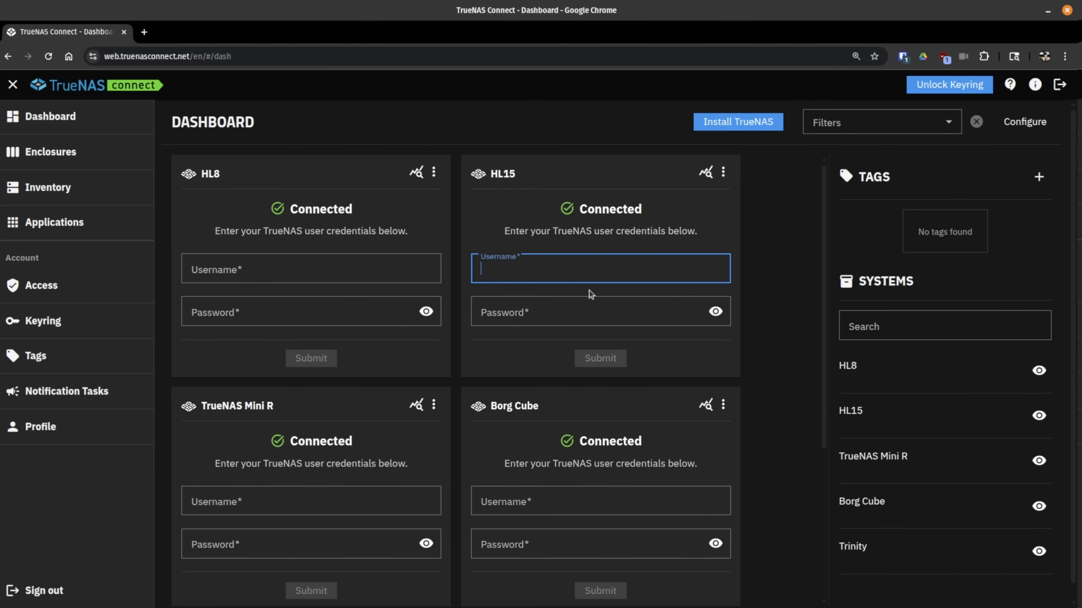
click(586, 299)
click(369, 277)
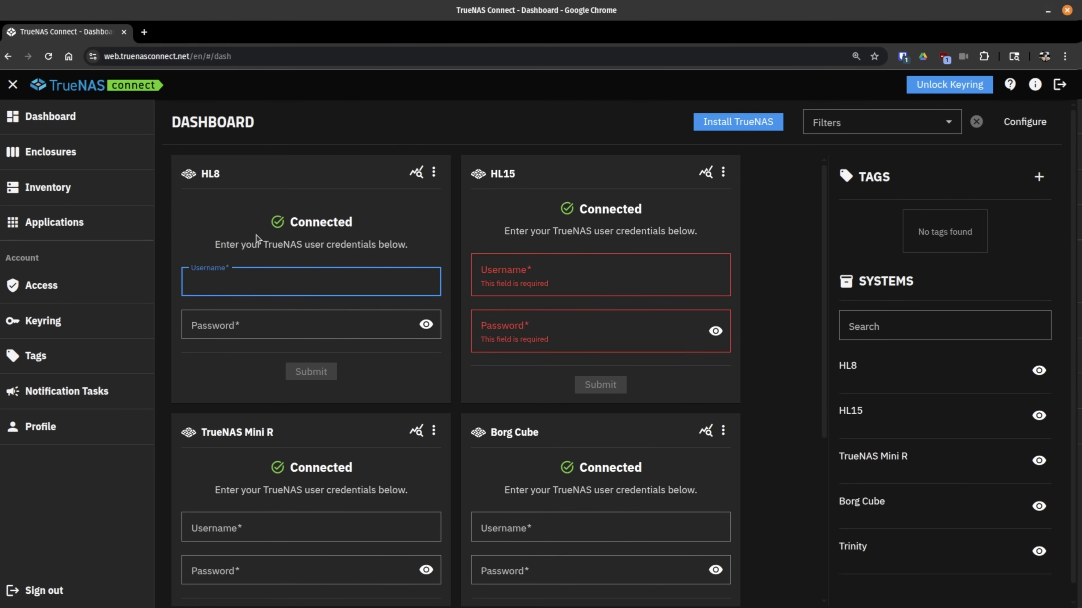
click(250, 327)
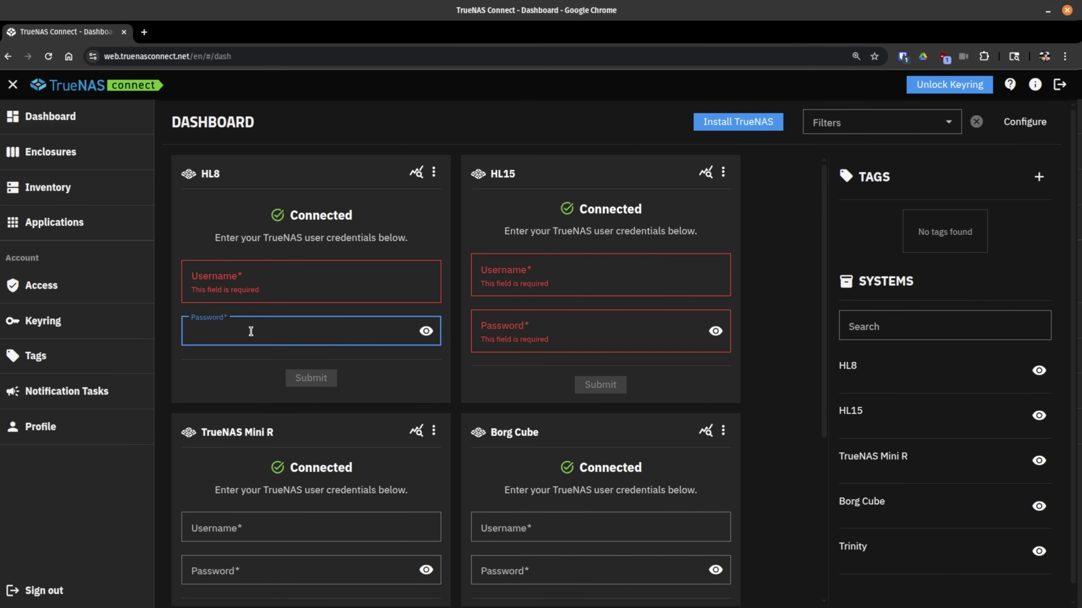
scroll(251, 331, down, 5)
scroll(313, 346, down, 1)
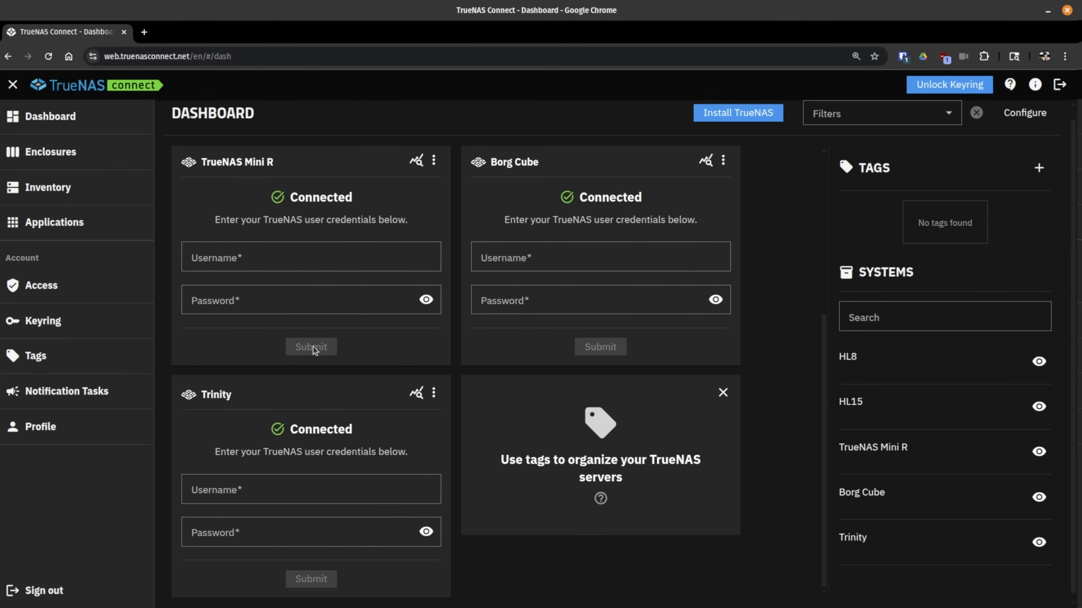
scroll(401, 382, up, 5)
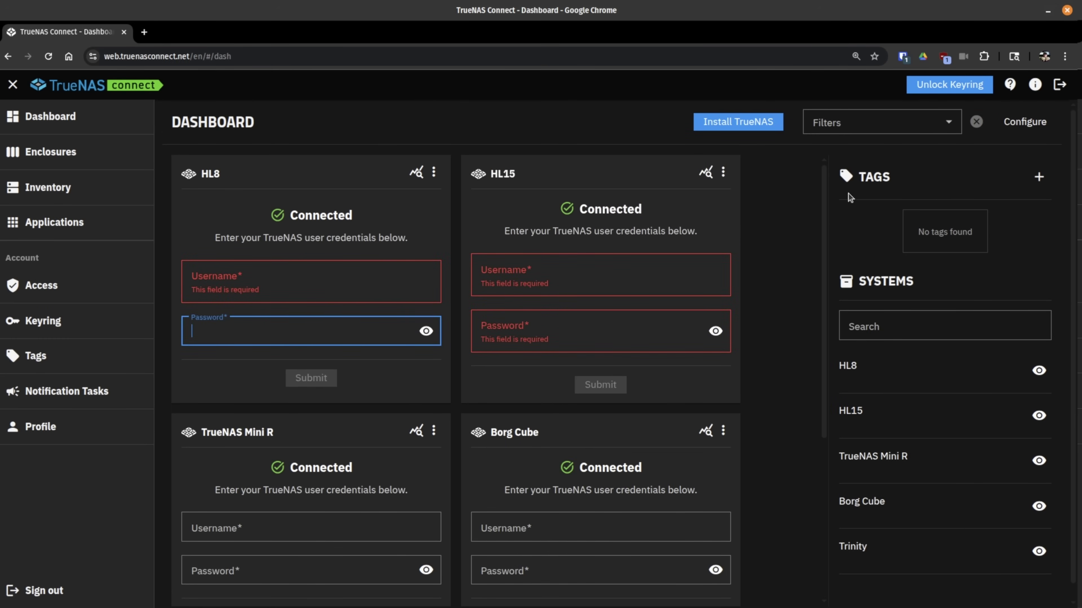
Step: Unlock the keyring with the saved passphrase and scroll through the newly loaded system cards
click(934, 89)
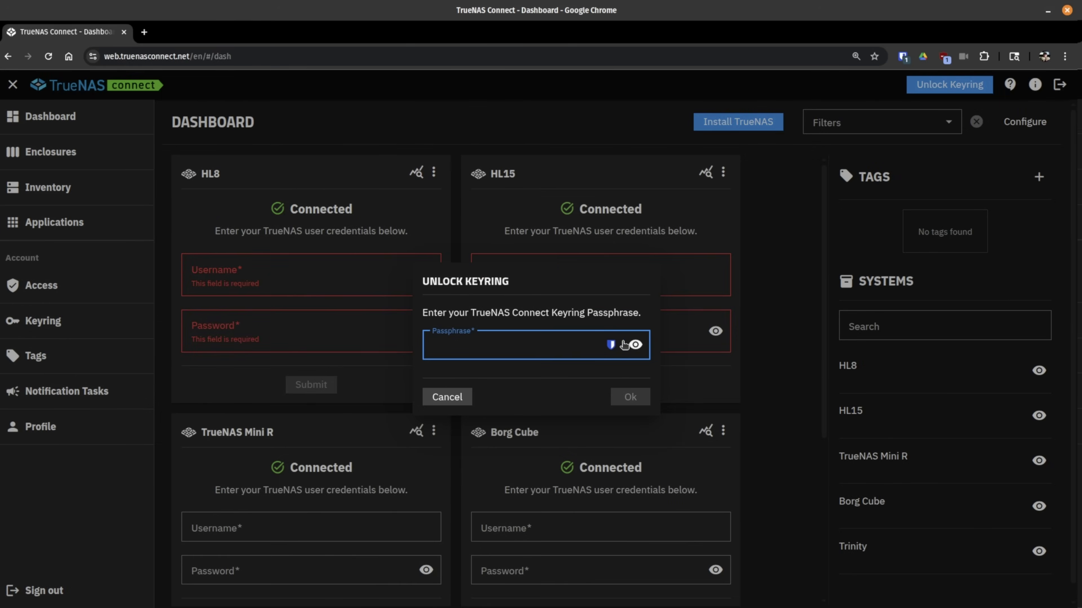
click(610, 345)
click(579, 380)
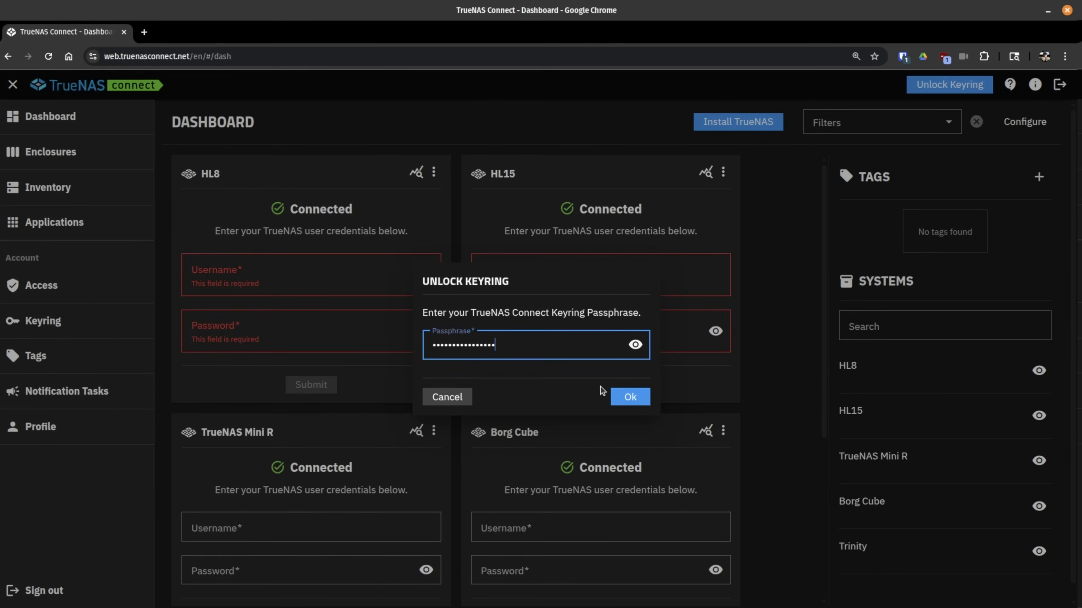
click(630, 397)
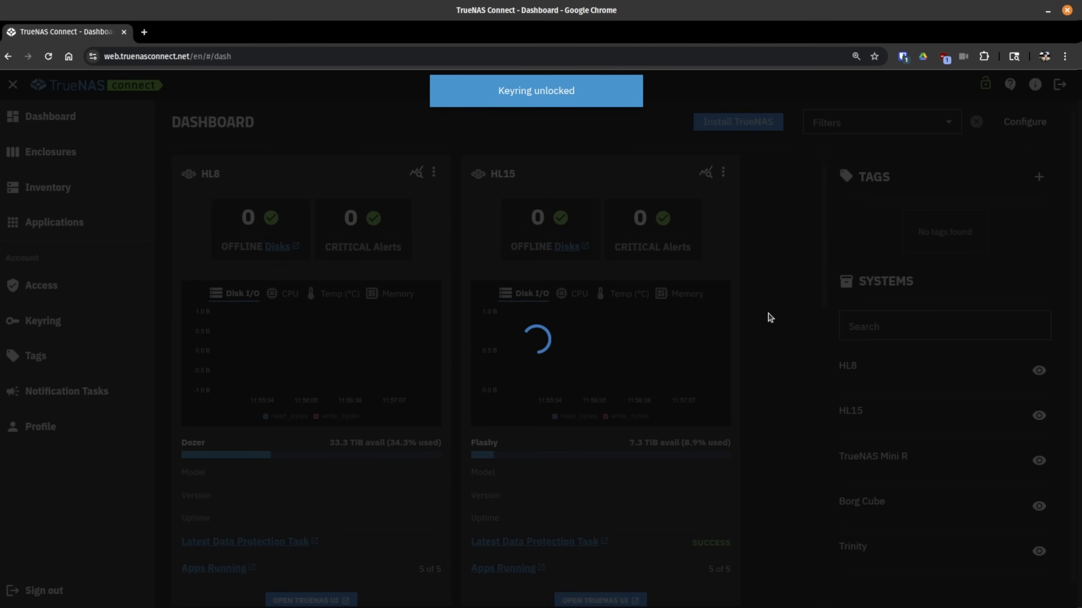
scroll(771, 318, down, 3)
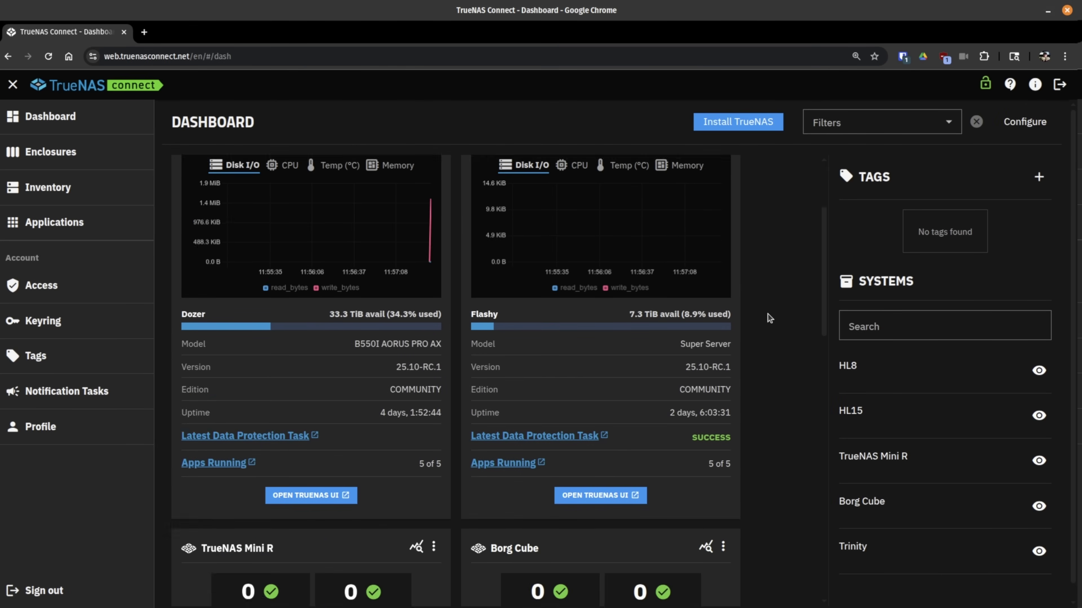
scroll(770, 318, down, 15)
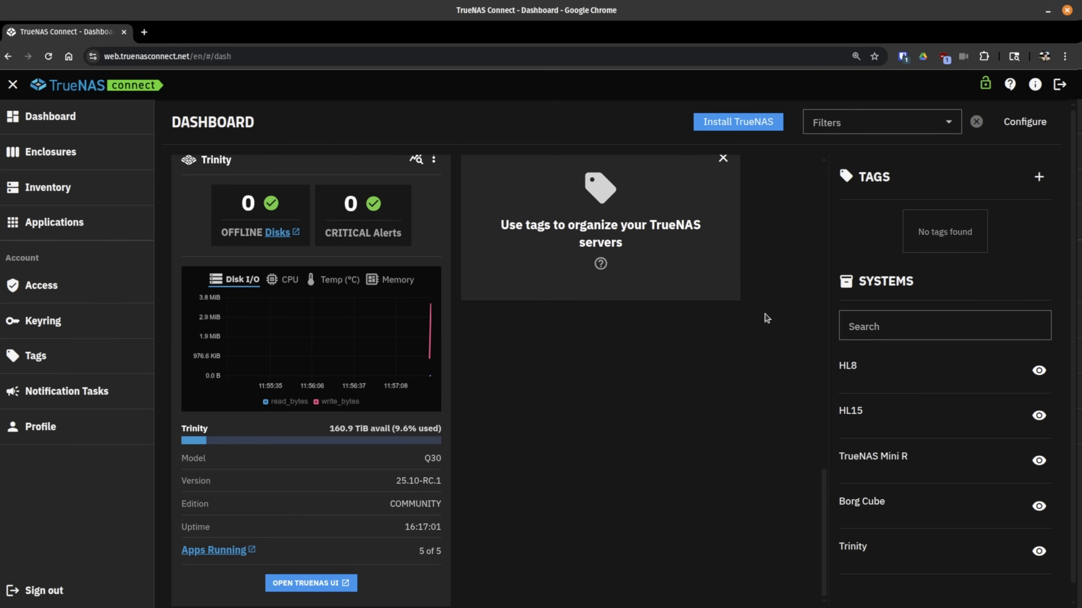
scroll(767, 317, up, 15)
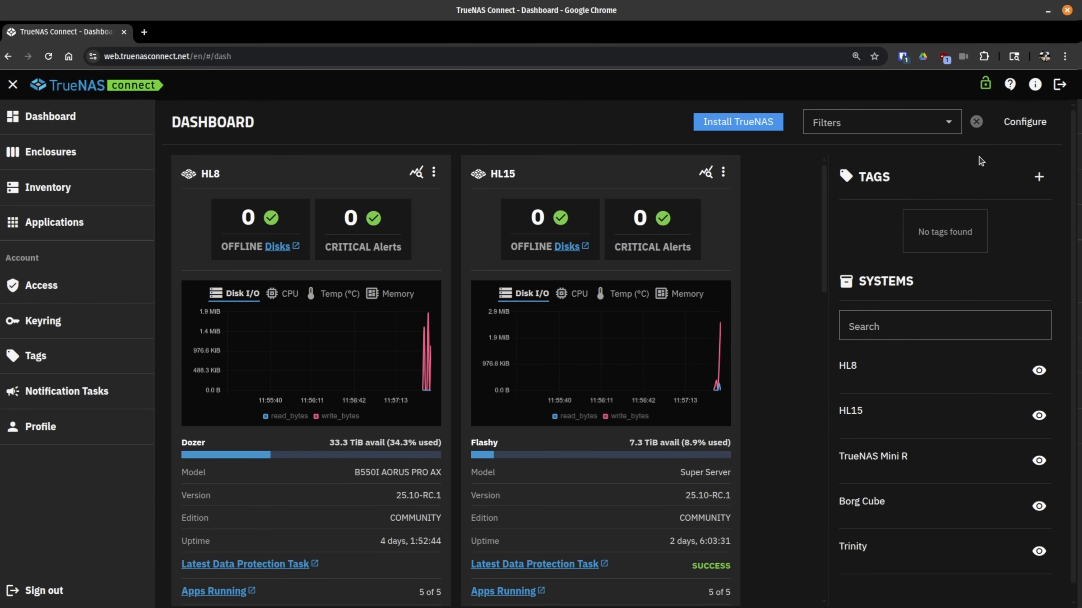
Step: Hide the HL8, HL15, Mini R, Borg Cube and Trinity cards, then show them all again
click(1024, 125)
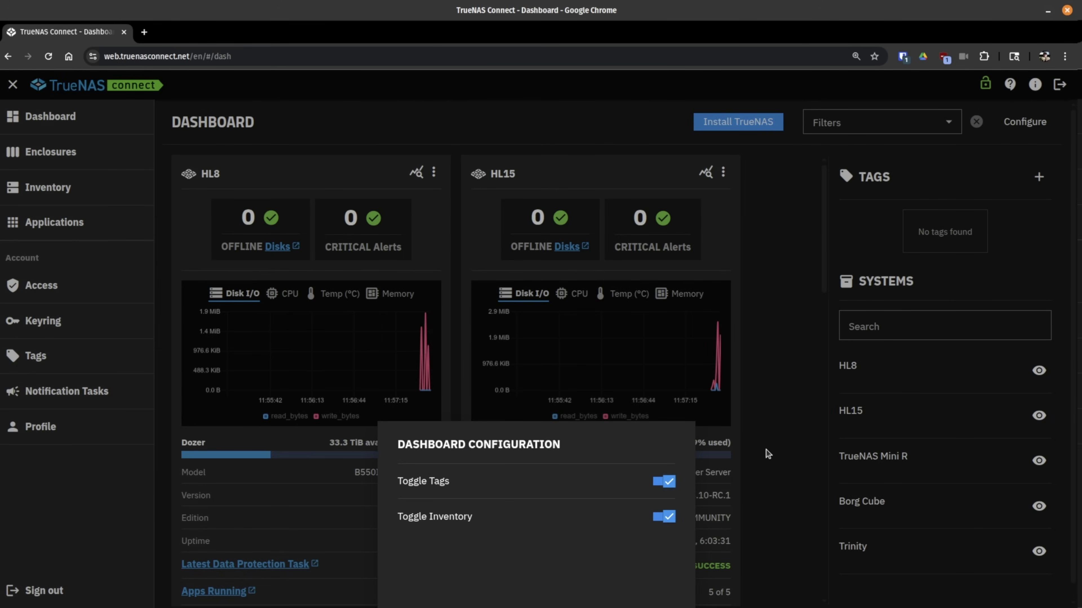
click(1027, 374)
click(1036, 374)
click(1039, 416)
click(1039, 460)
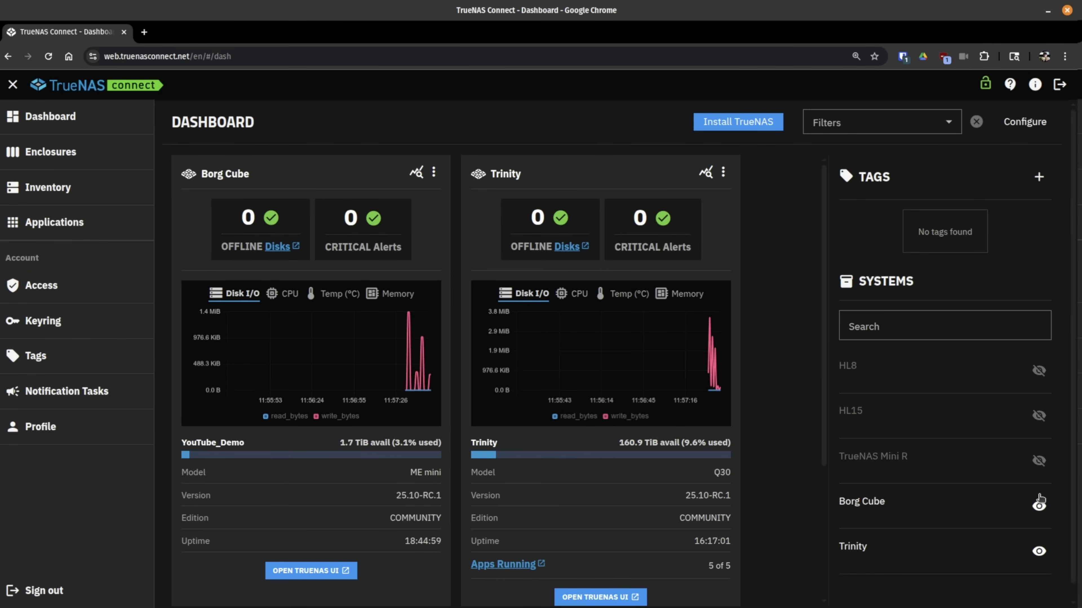
click(1039, 506)
click(1039, 551)
click(1040, 551)
click(1040, 506)
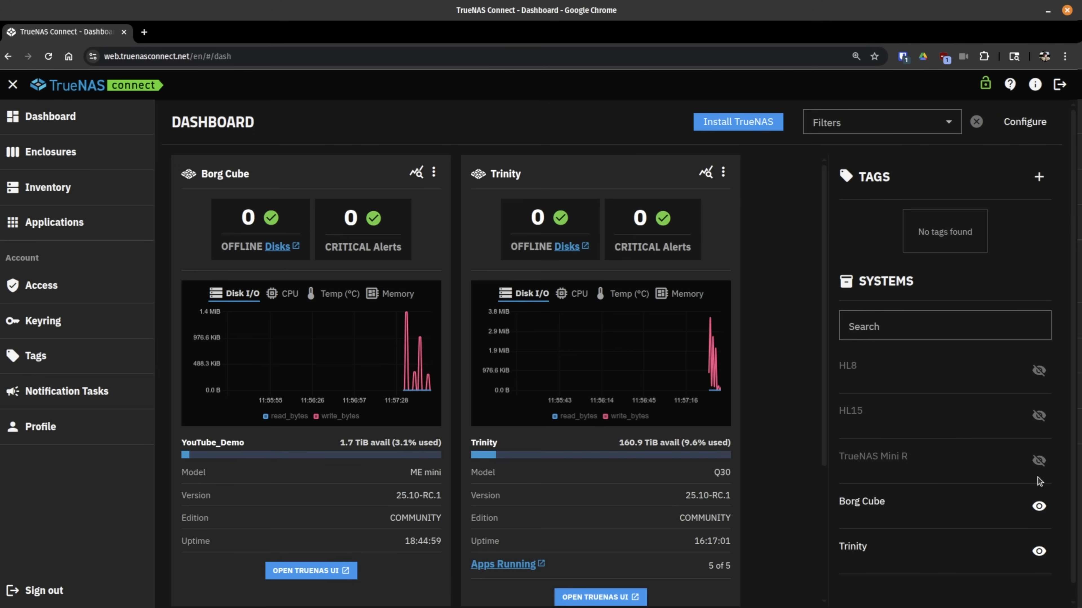
click(1039, 460)
click(1039, 416)
click(1039, 370)
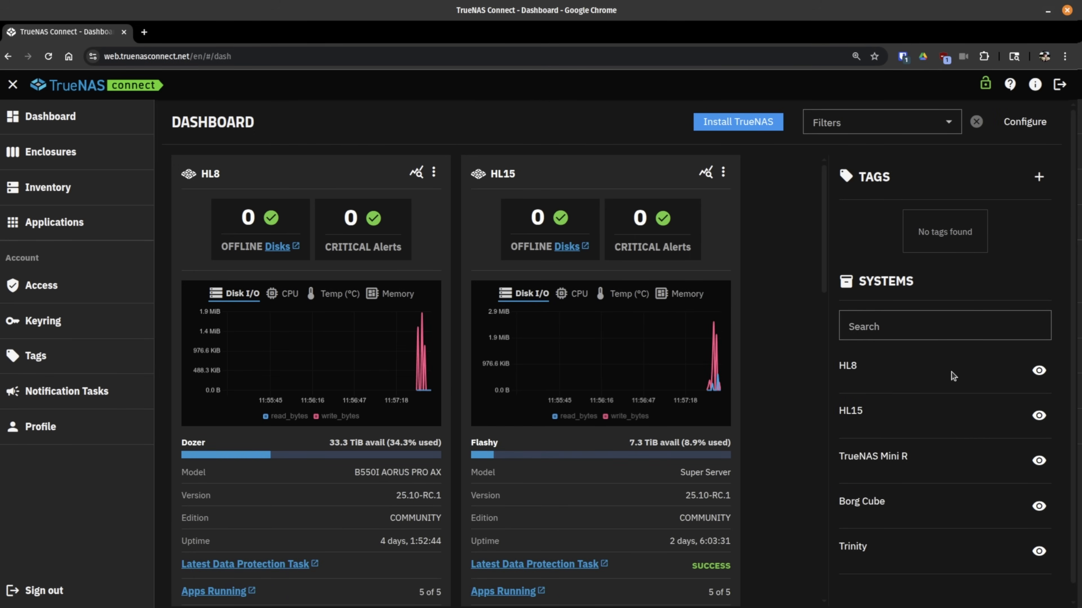
Step: Switch off the Tags and Inventory panels in the dashboard layout settings
click(916, 331)
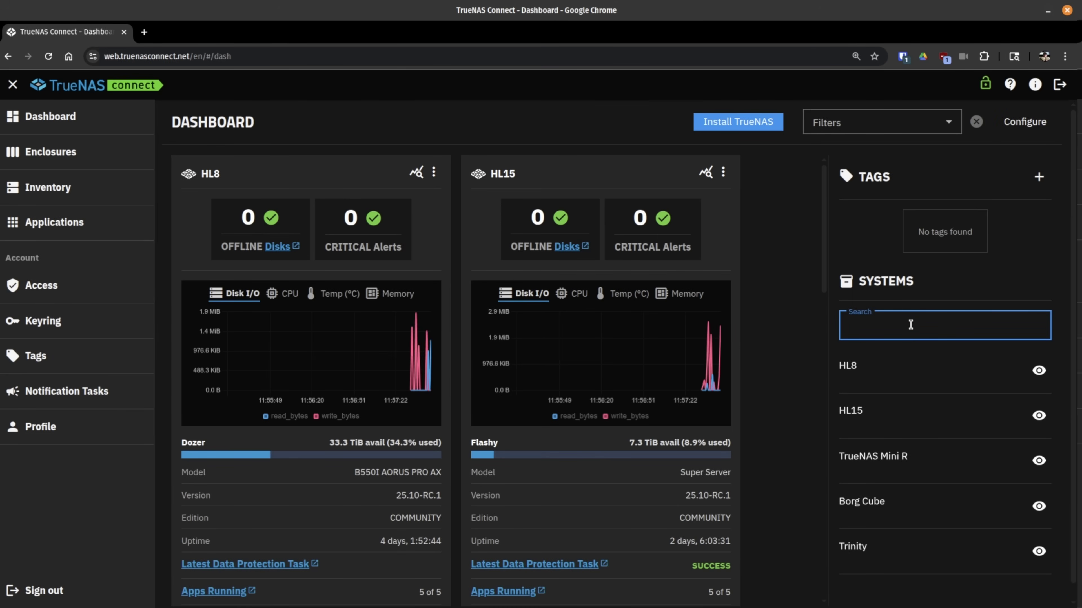
scroll(915, 467, down, 1)
scroll(915, 467, up, 1)
click(1024, 121)
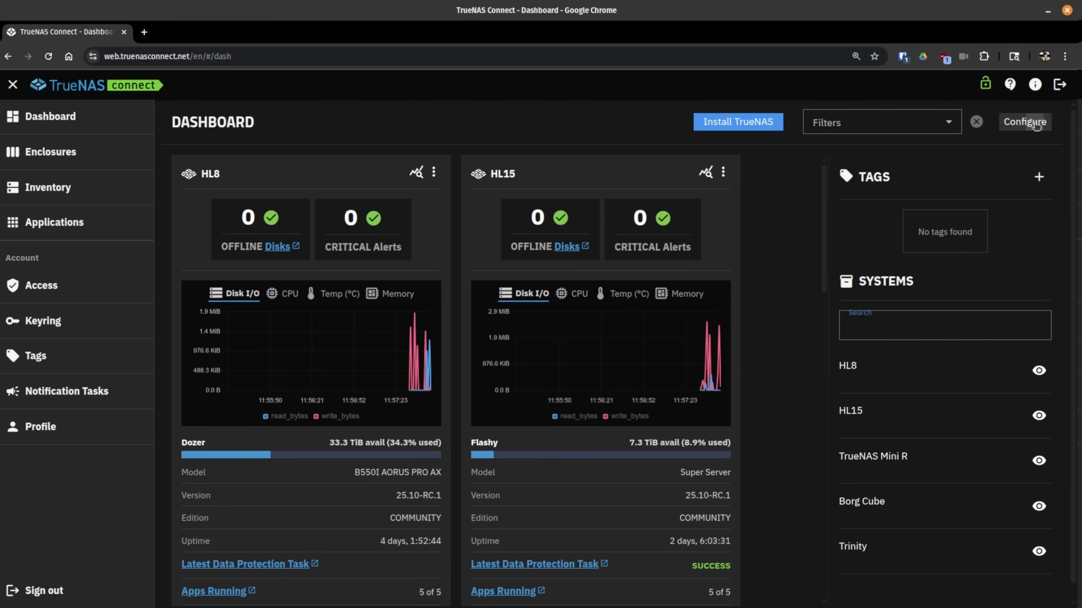
click(669, 480)
click(665, 516)
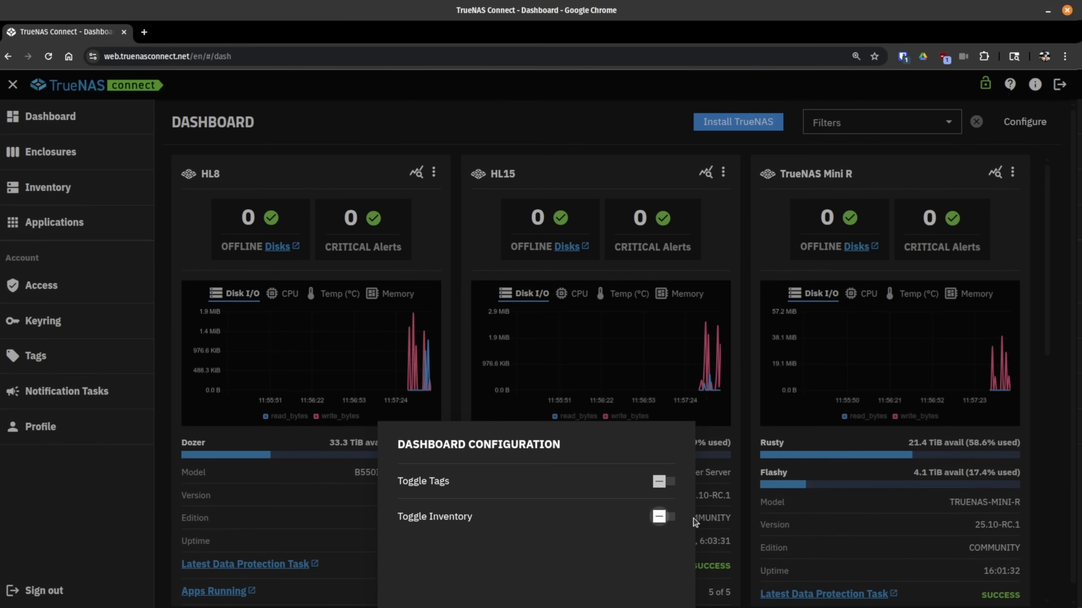
click(560, 140)
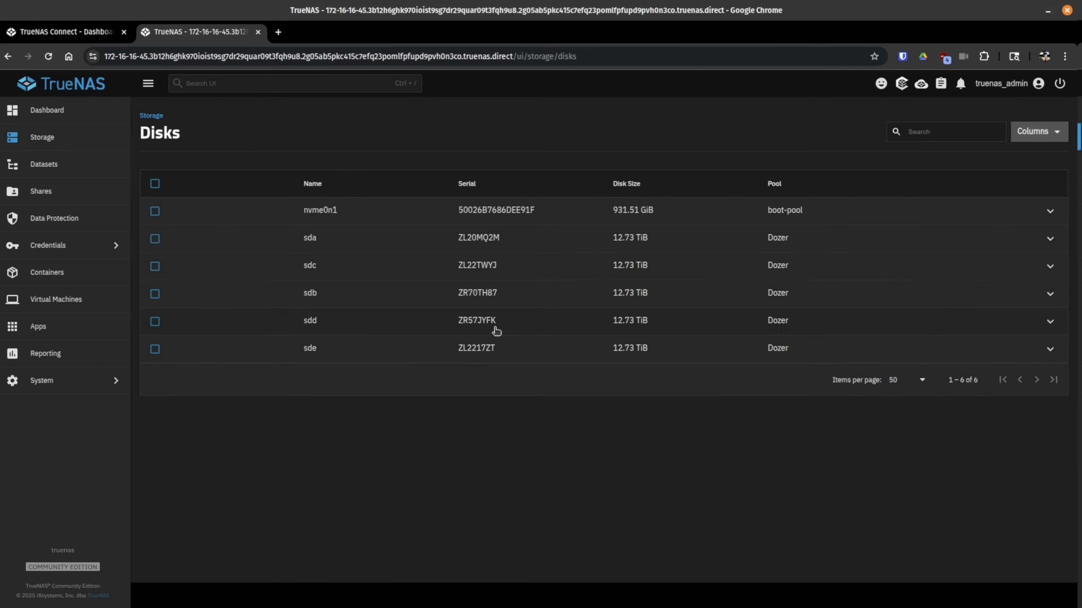
click(107, 57)
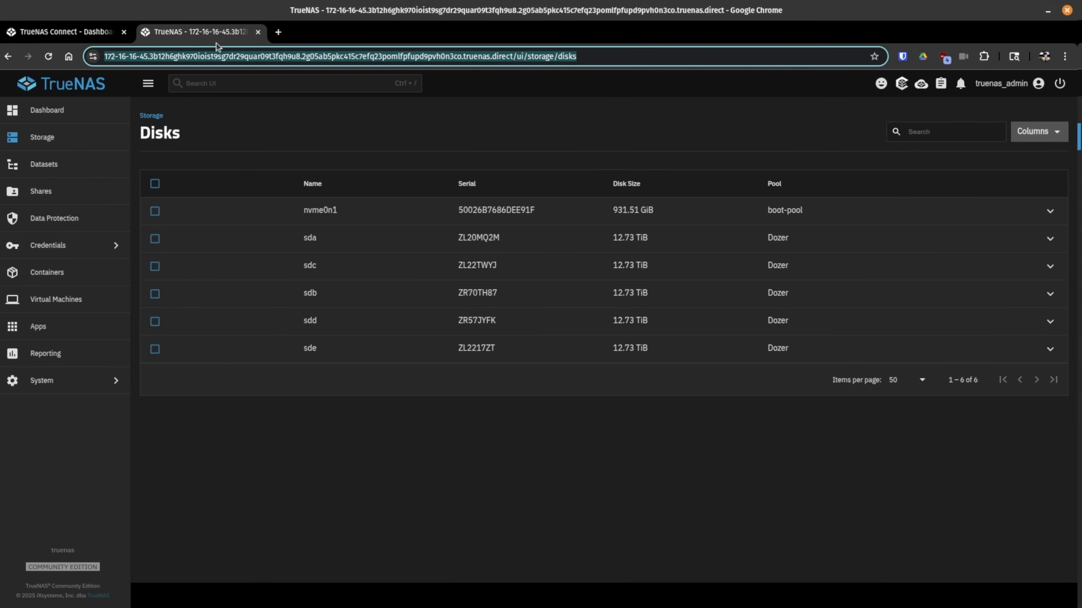
middle_click(213, 33)
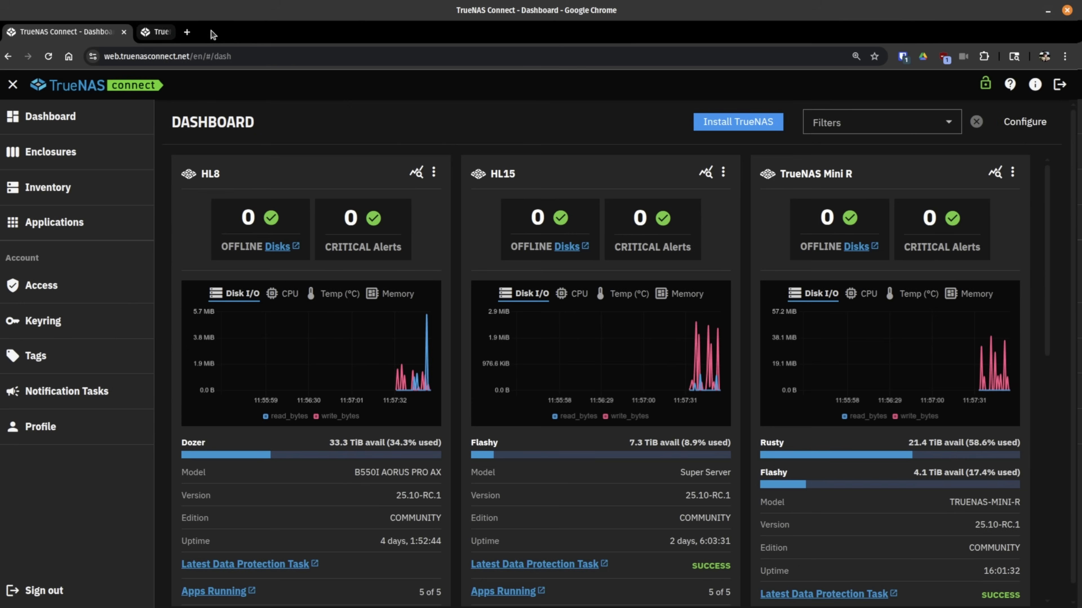
Step: View HL8's detail page, then open Trinity's and select its resolved IP 172.20.6.11
click(417, 173)
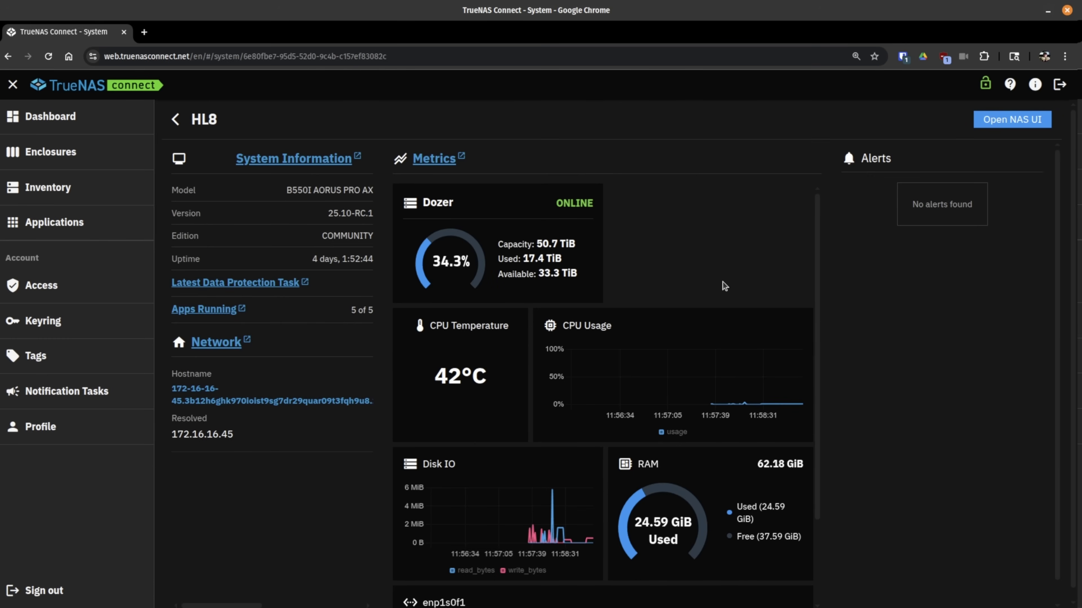
click(176, 121)
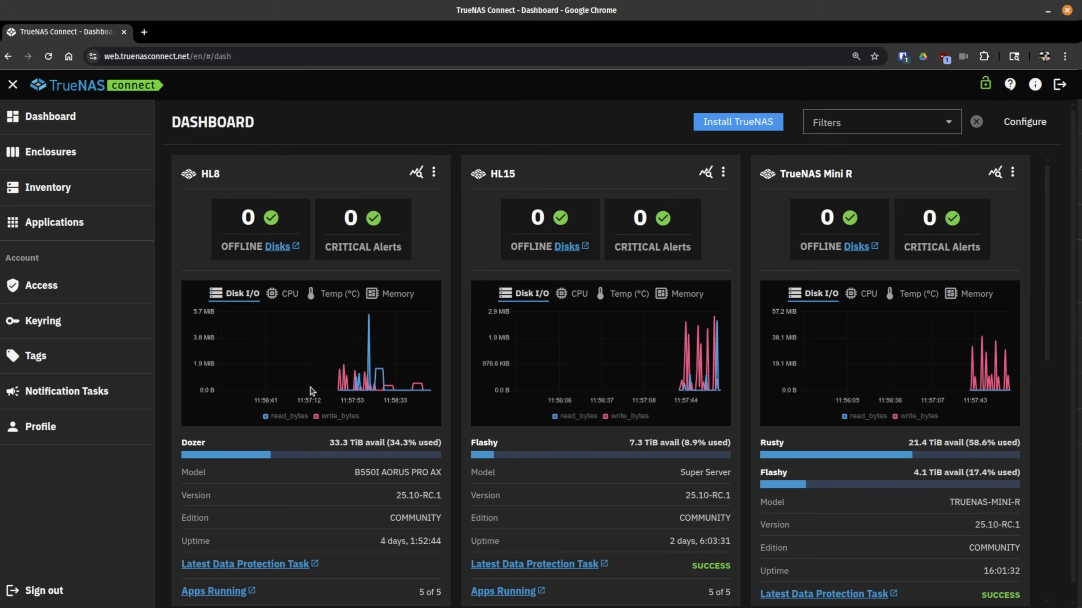
scroll(641, 352, down, 10)
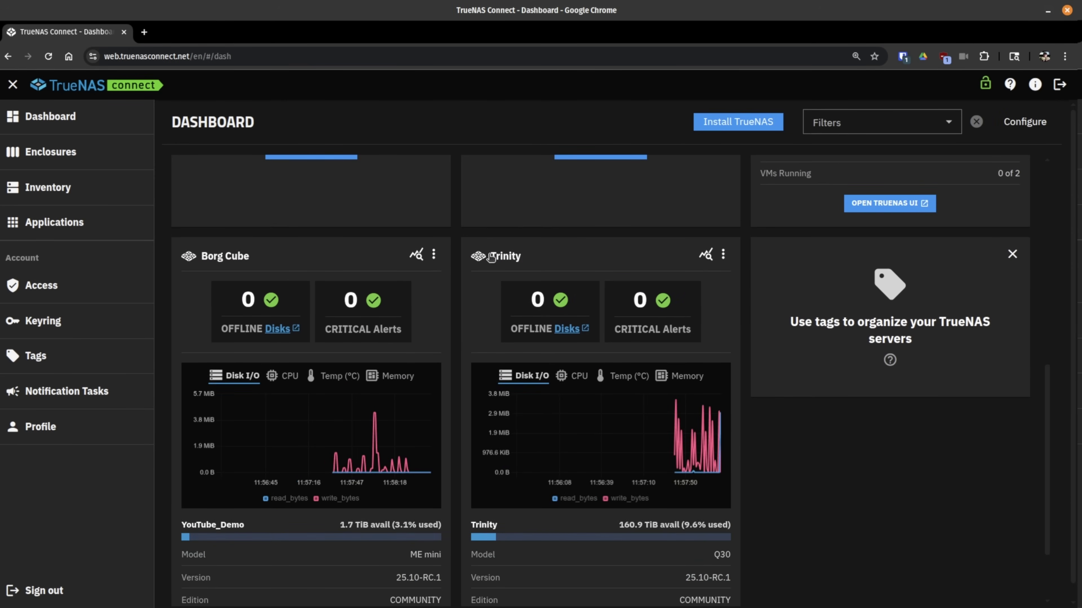
click(708, 257)
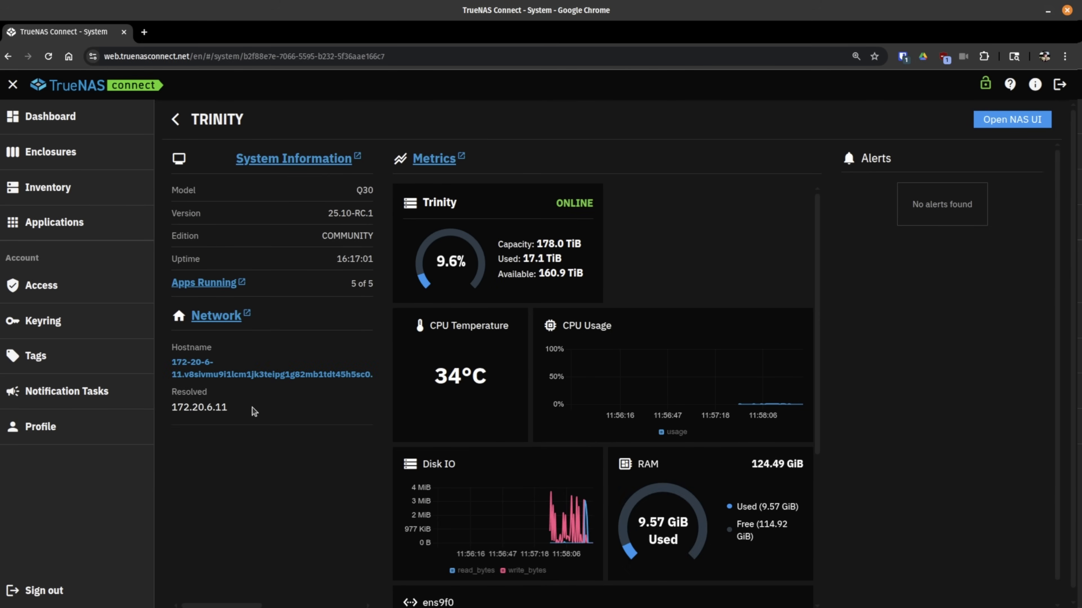
drag(251, 410, 172, 410)
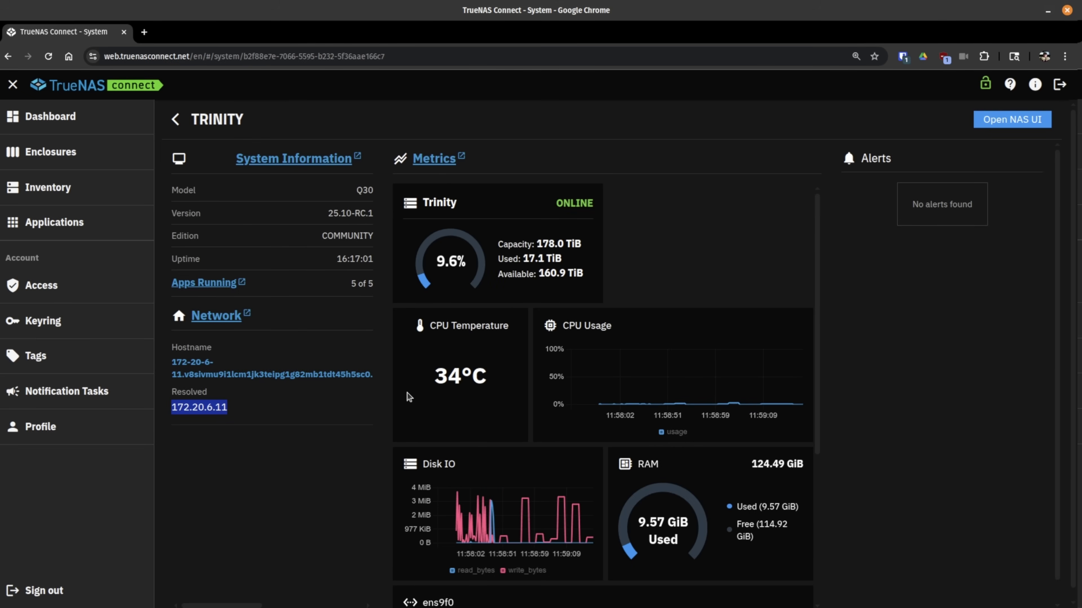
Step: Open the Applications overview and scroll through each system's apps and virtual machines
click(62, 222)
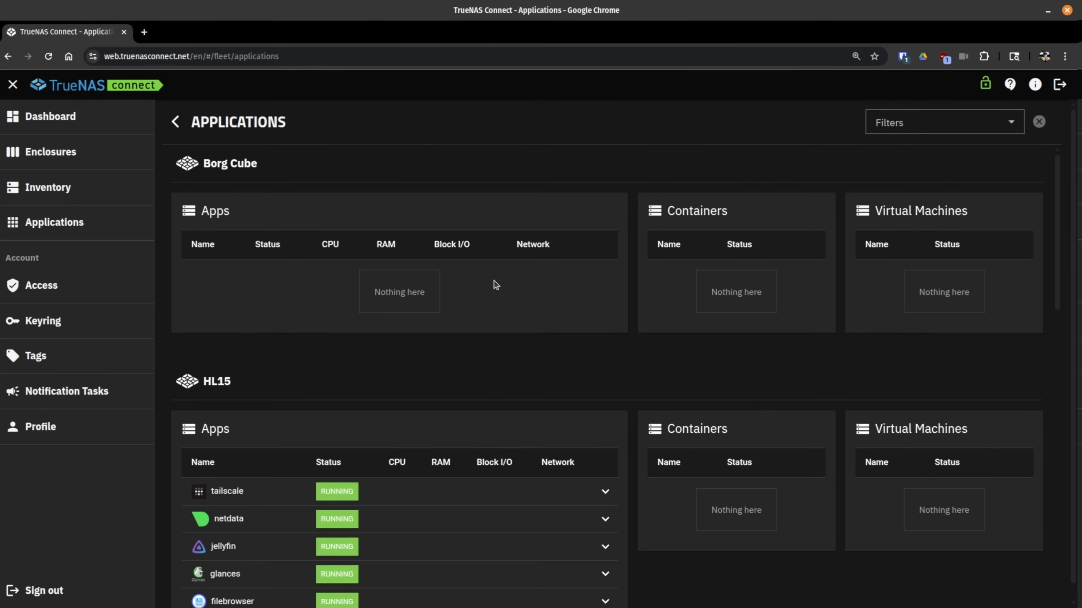
scroll(495, 284, down, 10)
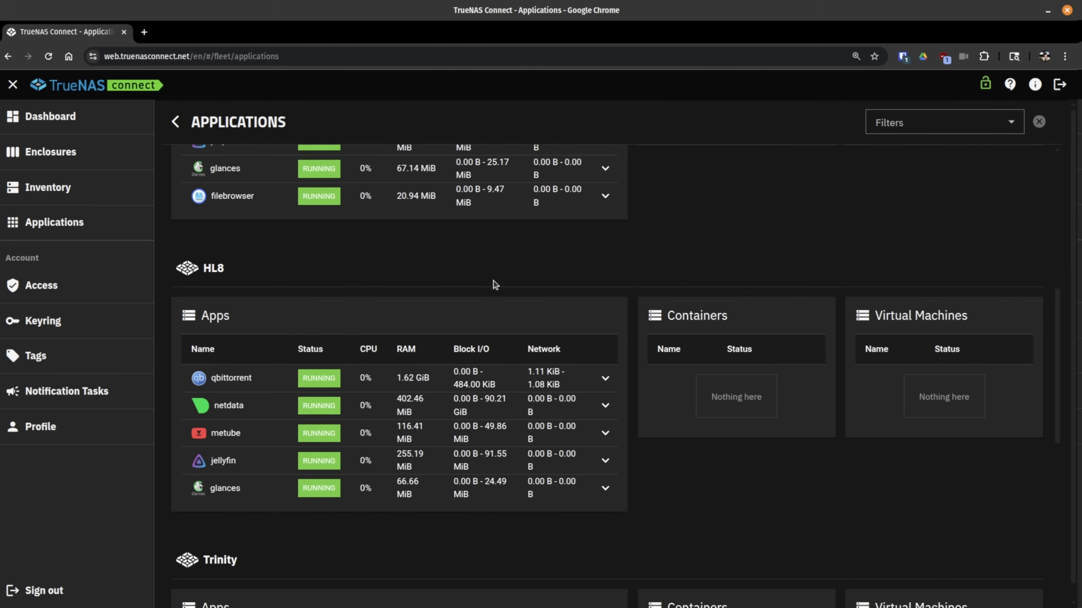
scroll(495, 285, down, 6)
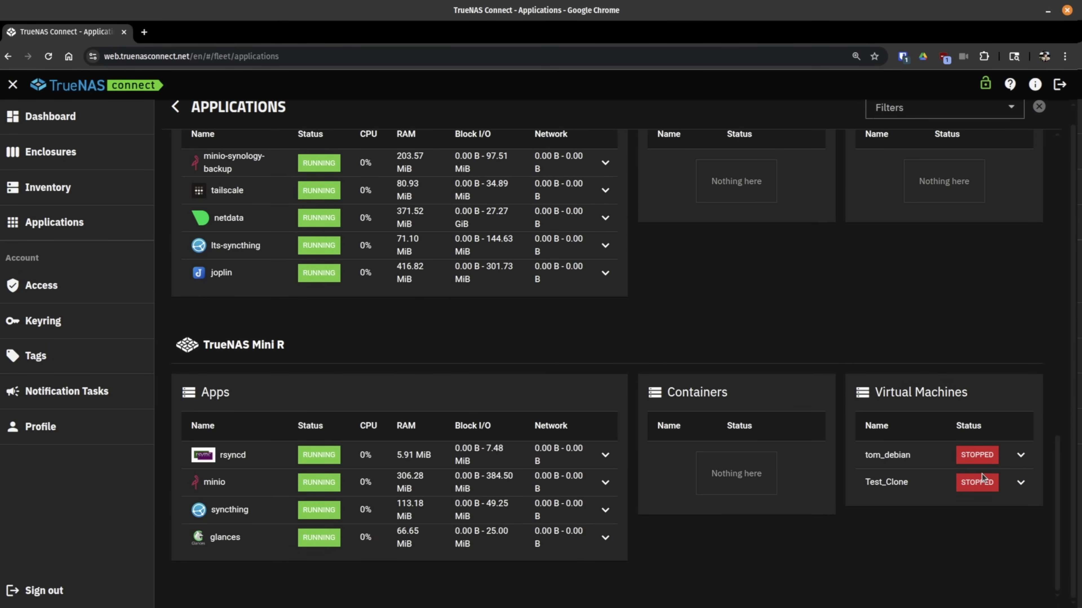
scroll(960, 426, up, 10)
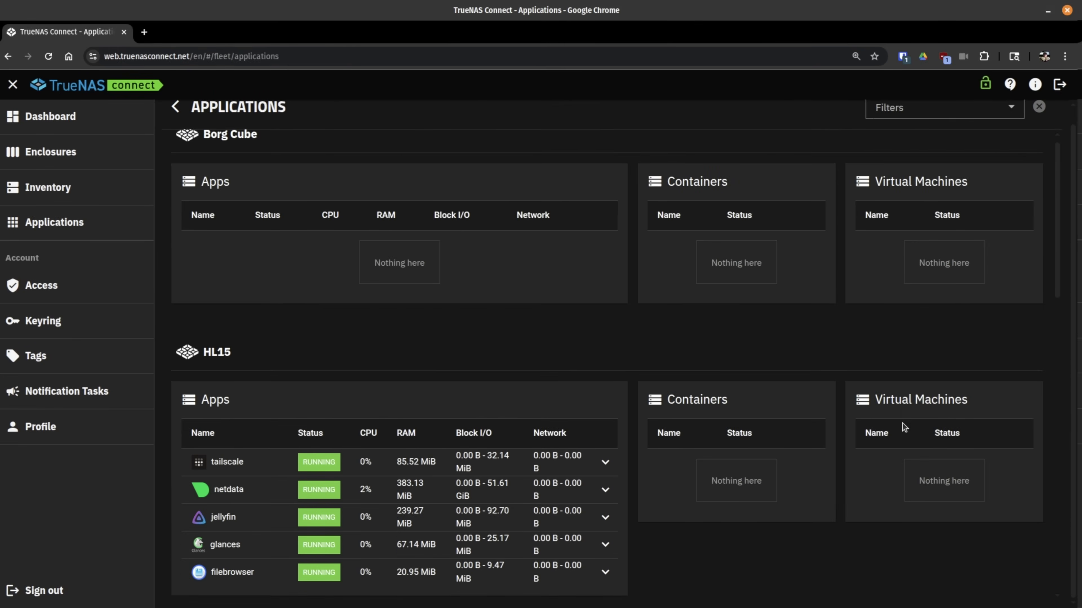
scroll(817, 362, down, 10)
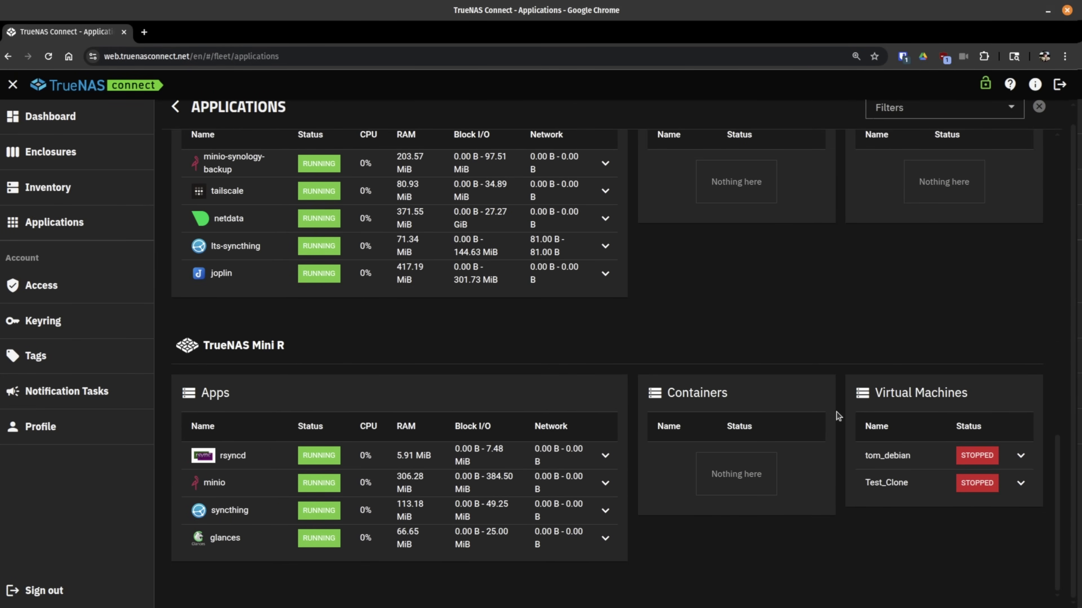
drag(877, 392, 967, 407)
click(714, 354)
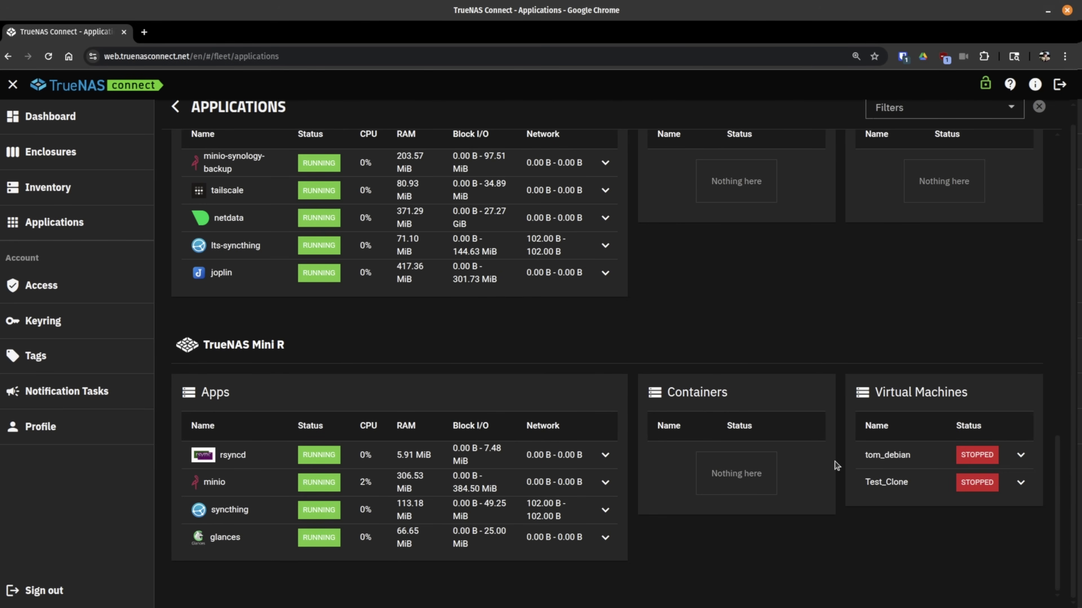
scroll(563, 483, up, 6)
scroll(563, 488, up, 2)
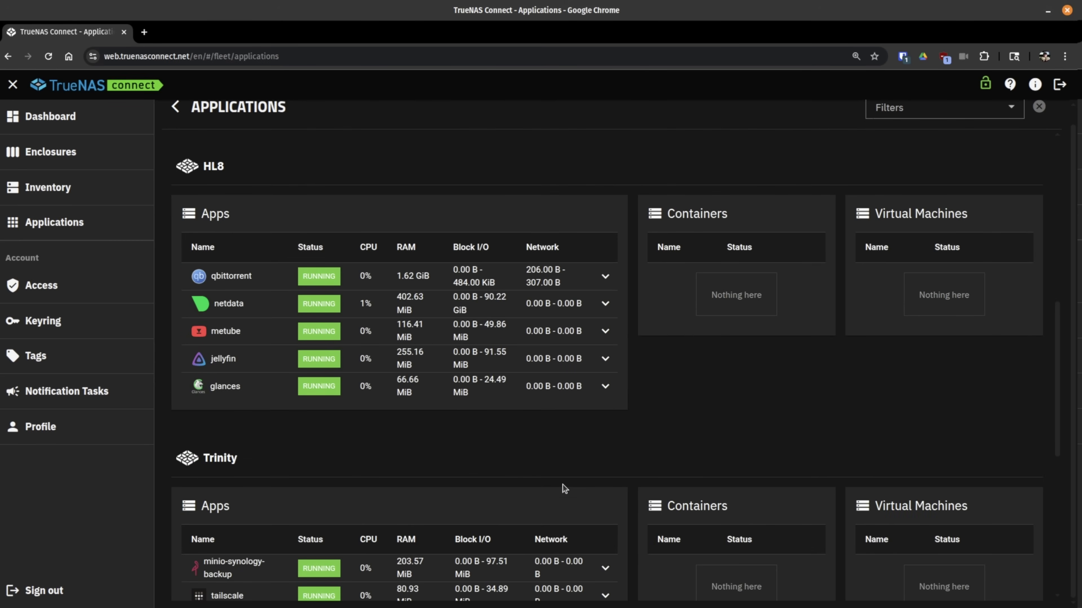
Step: Expand HL8's qbittorrent entry to reveal its controls and resource usage
click(605, 276)
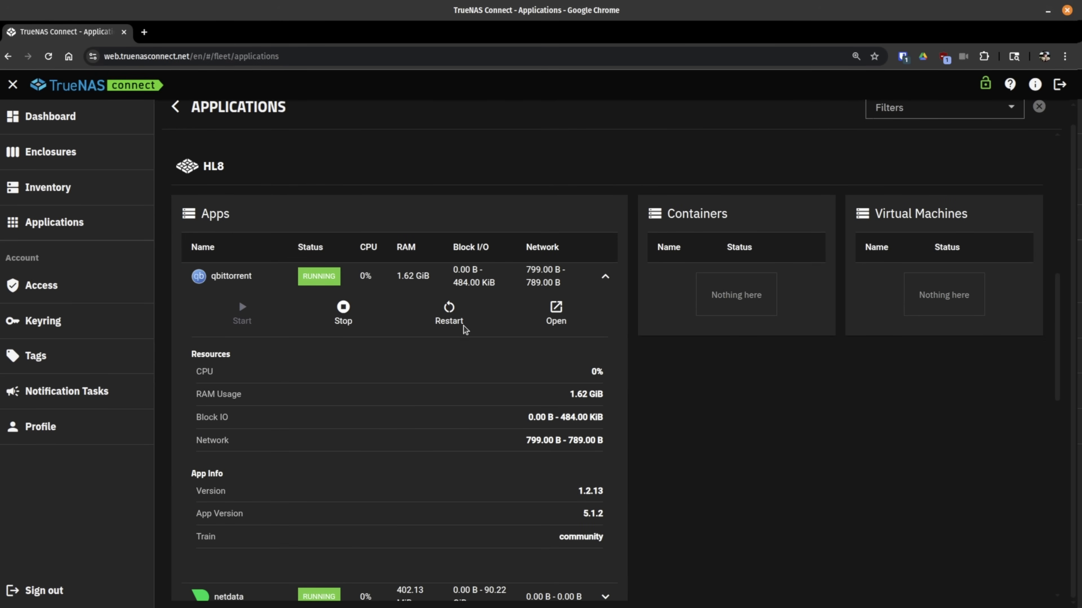
scroll(466, 337, down, 3)
scroll(470, 344, down, 12)
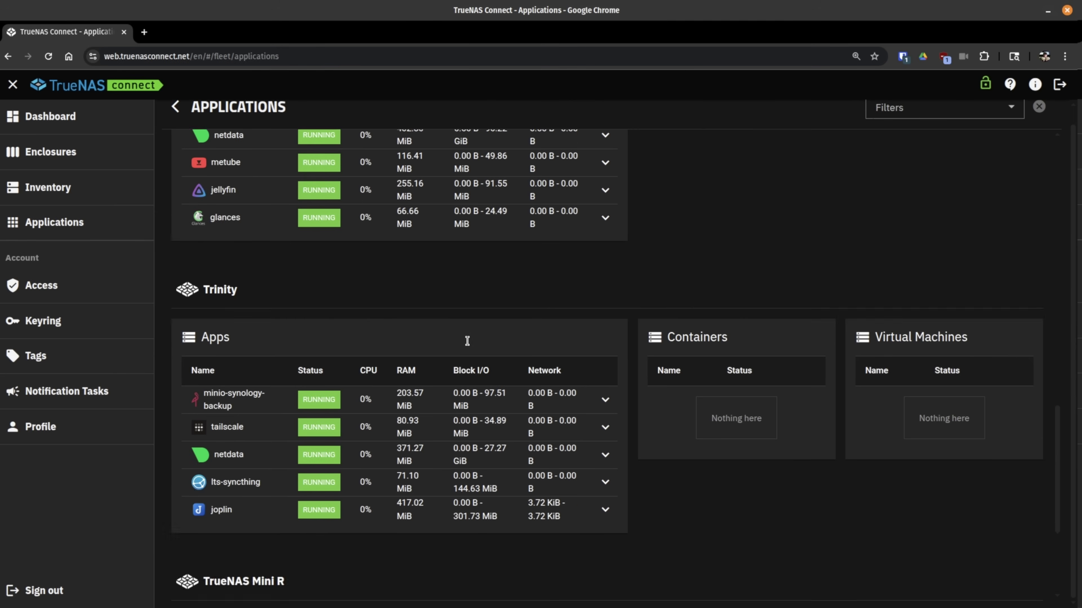
scroll(467, 341, up, 20)
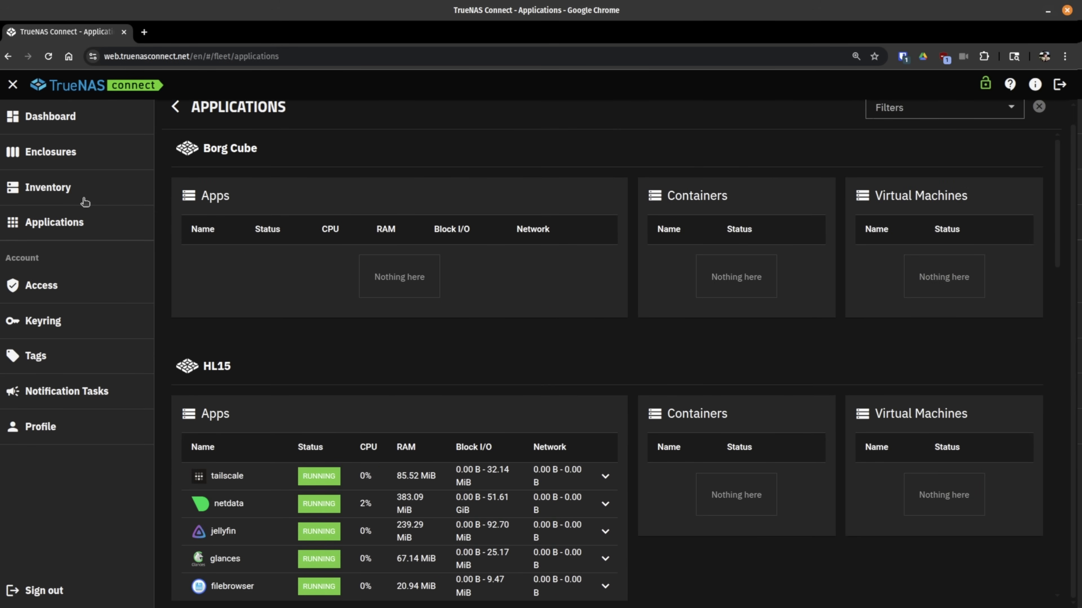
Step: Scroll through the Inventory's Mainboard, Storage and GPU cards for every connected system
click(72, 188)
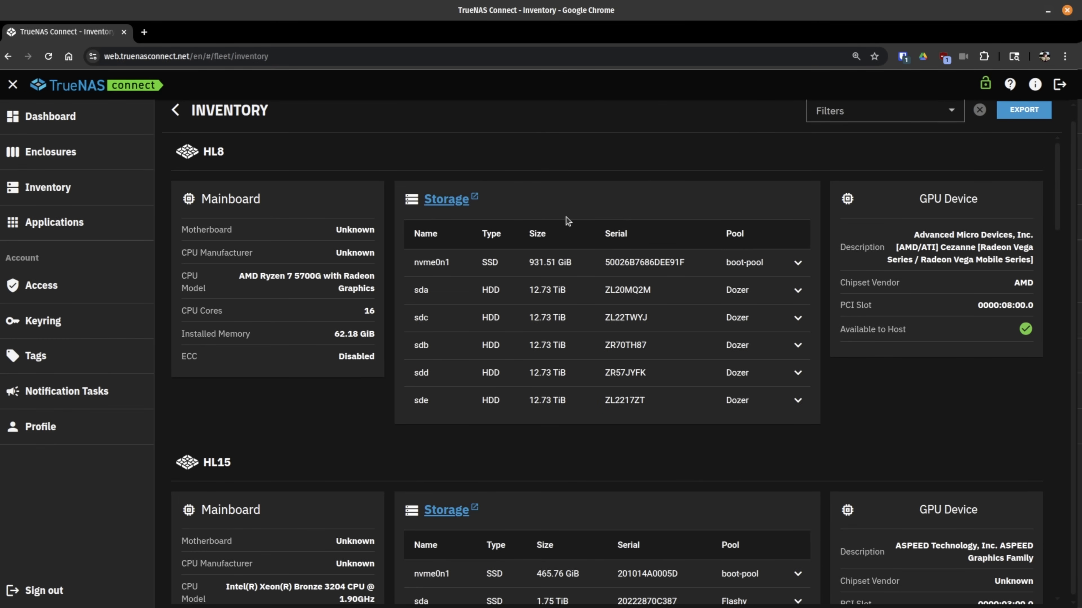
scroll(568, 220, down, 5)
scroll(568, 221, down, 15)
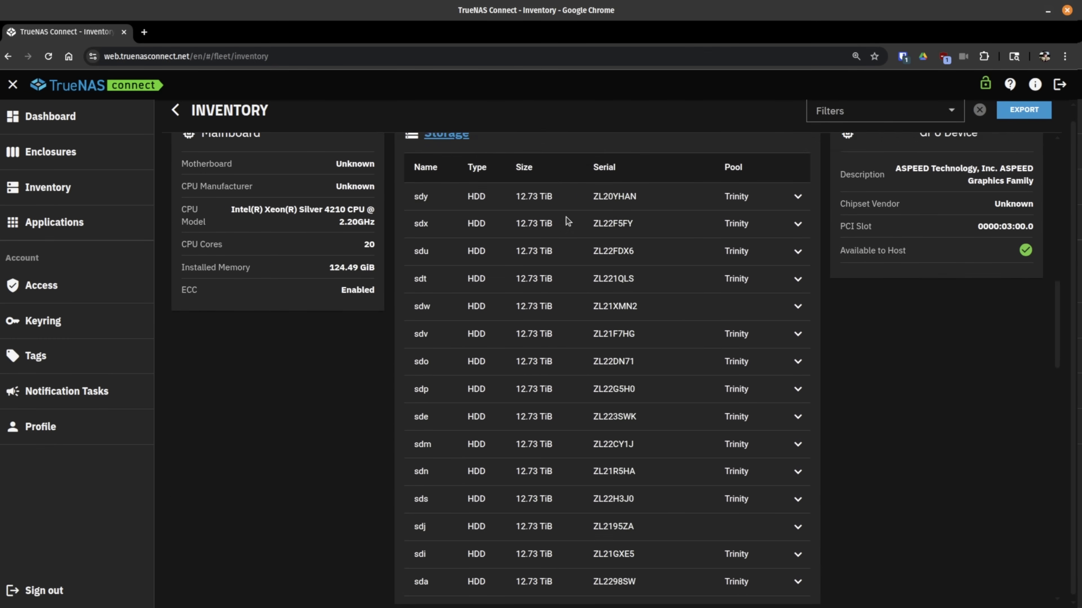
scroll(567, 221, up, 12)
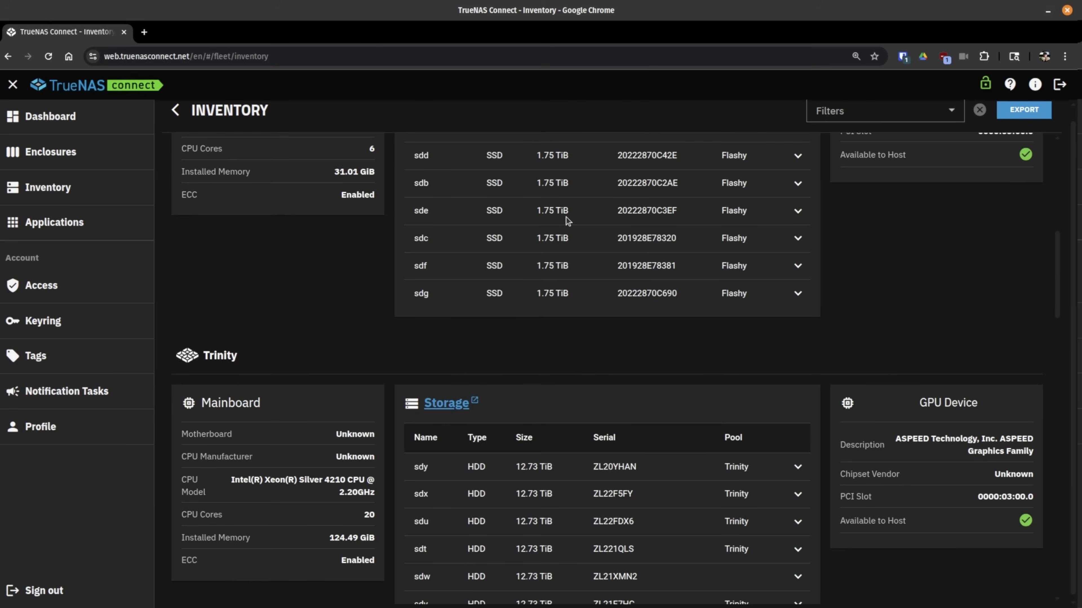
scroll(569, 230, down, 5)
scroll(571, 238, down, 15)
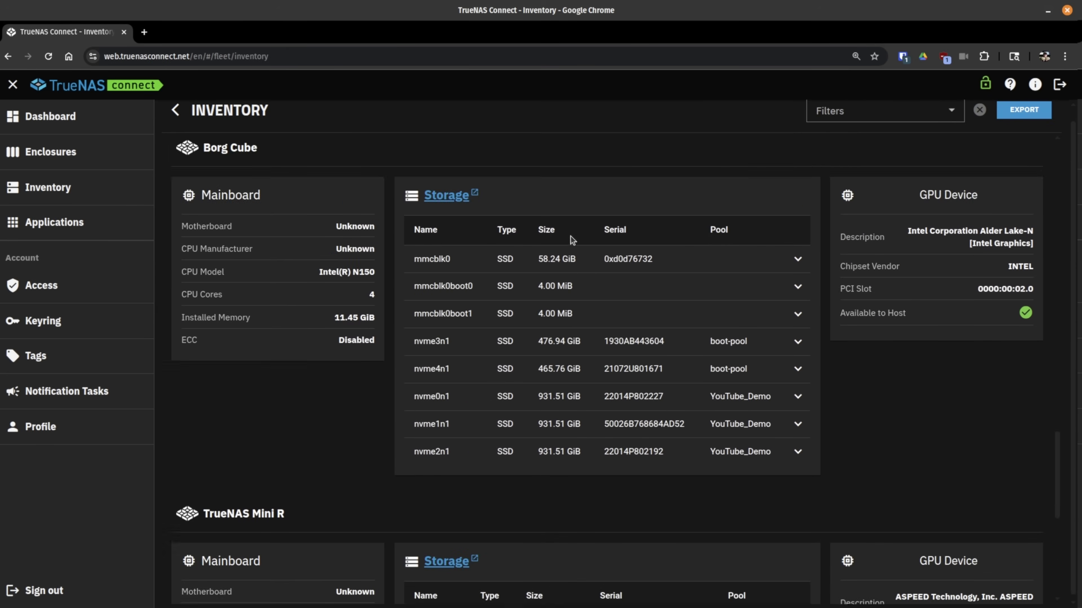
scroll(572, 239, up, 1)
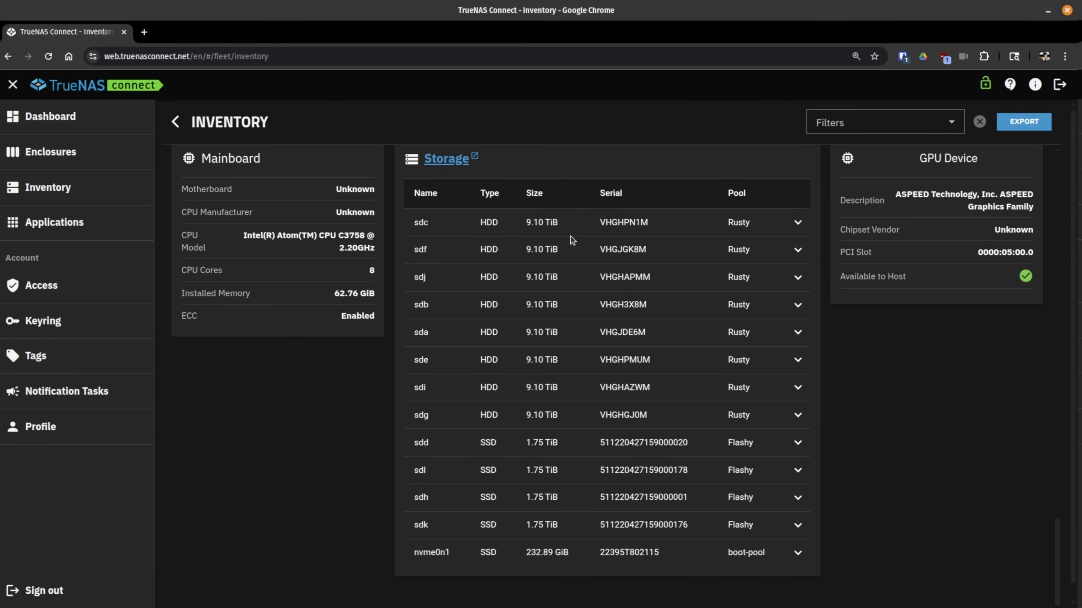
scroll(568, 310, up, 20)
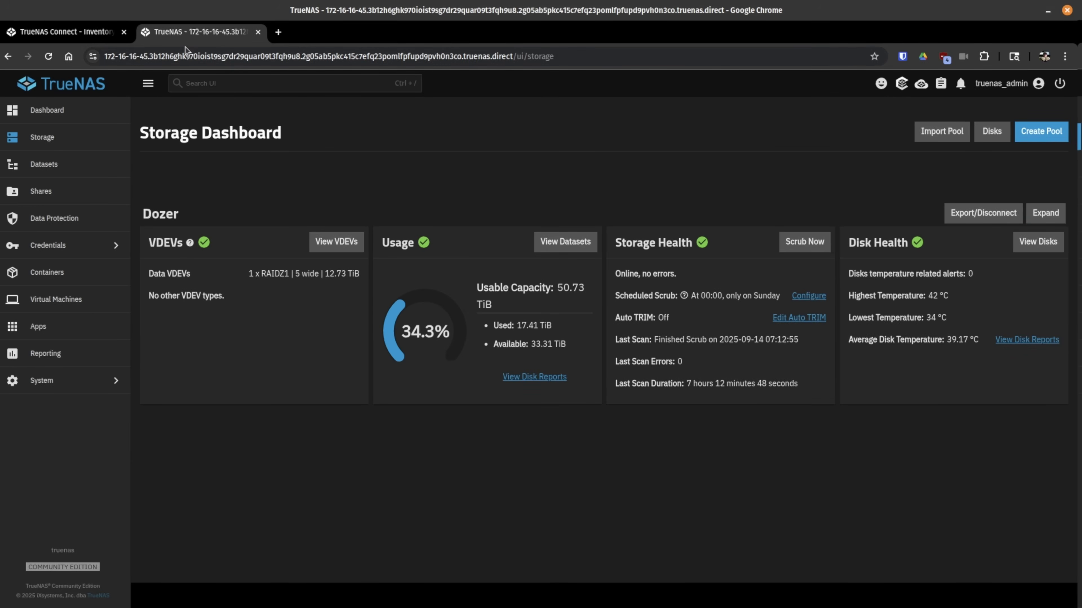
Step: Close HL8's Storage Dashboard tab to bring back the Connect Inventory
middle_click(187, 33)
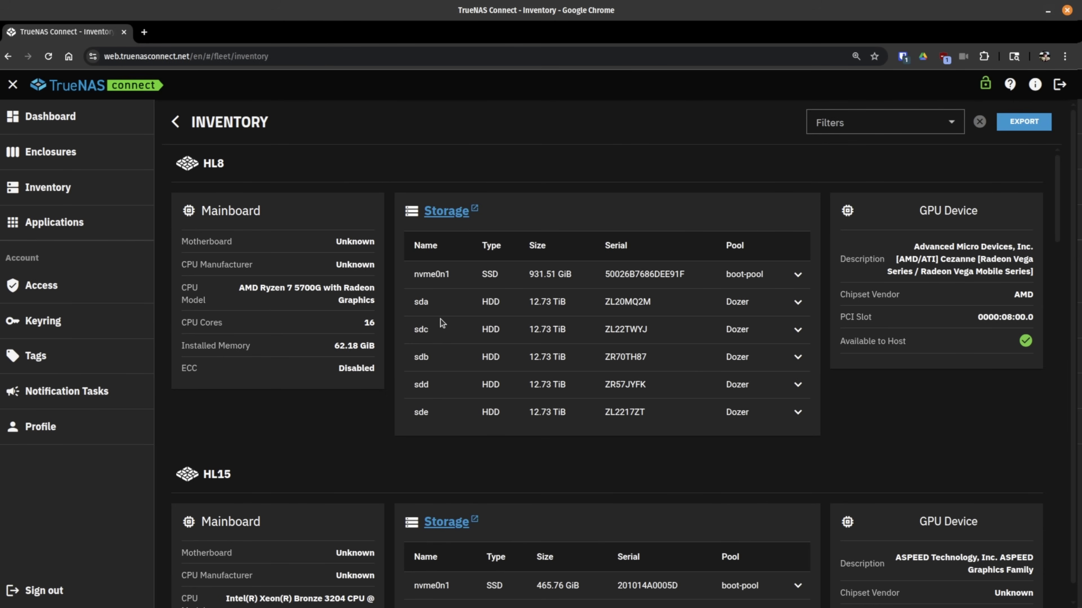
Step: Set up a FULL Export Inventory of all five systems in CSV format
click(1023, 122)
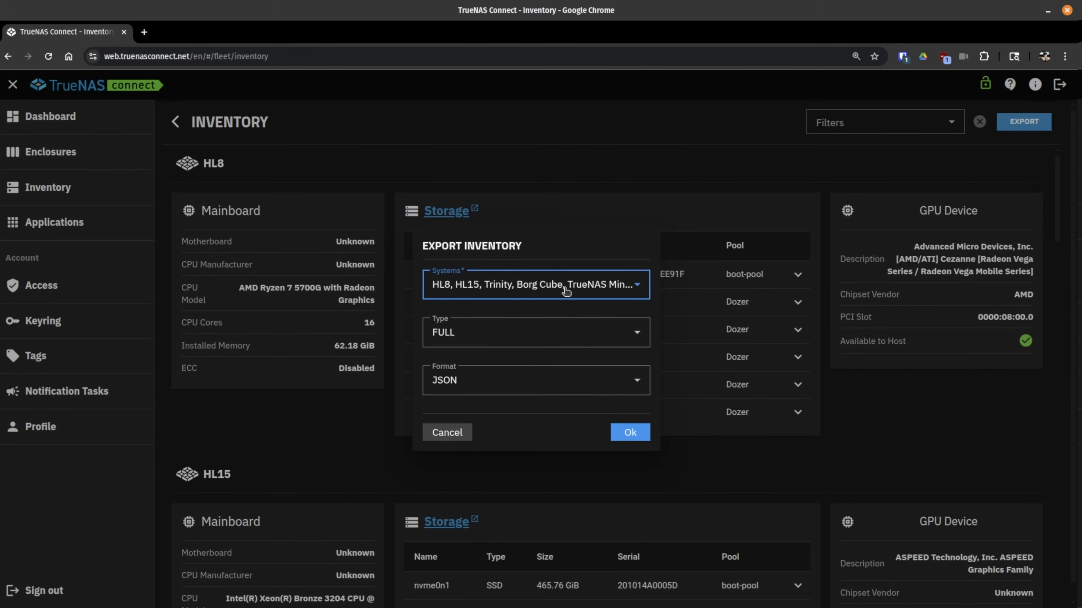
click(511, 380)
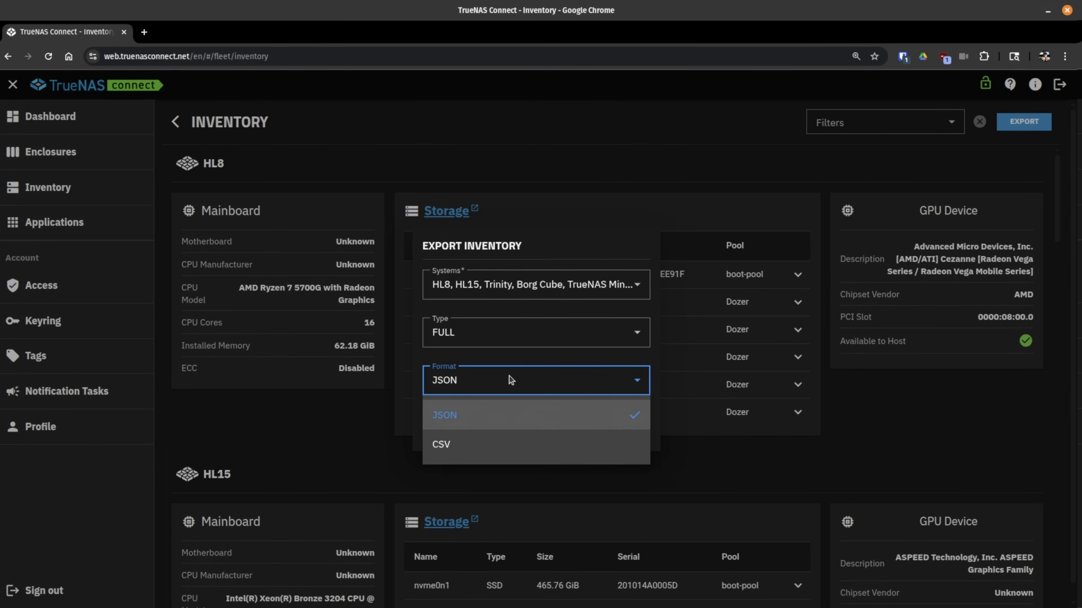
click(476, 446)
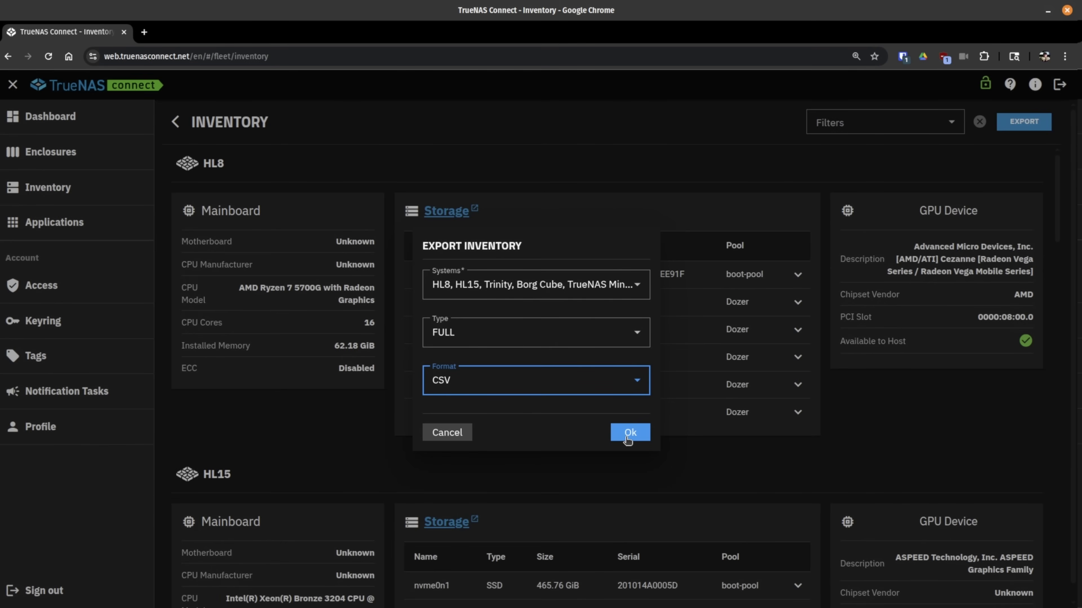
Step: Download truenas-inventory.csv and scroll through its hardware and disk records in Geany
click(629, 433)
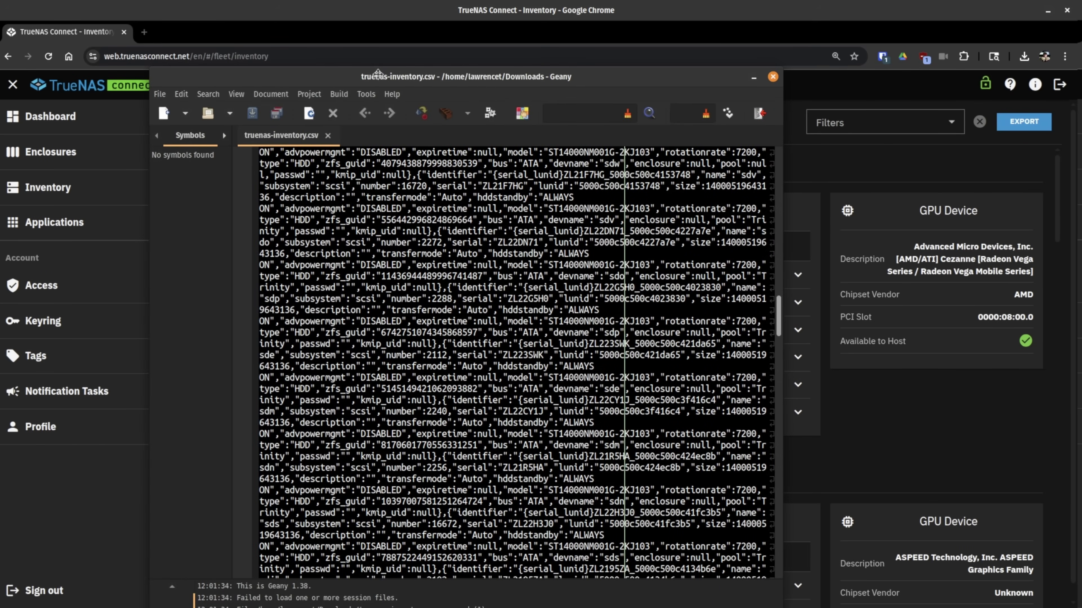
drag(378, 73, 380, 73)
scroll(410, 263, down, 15)
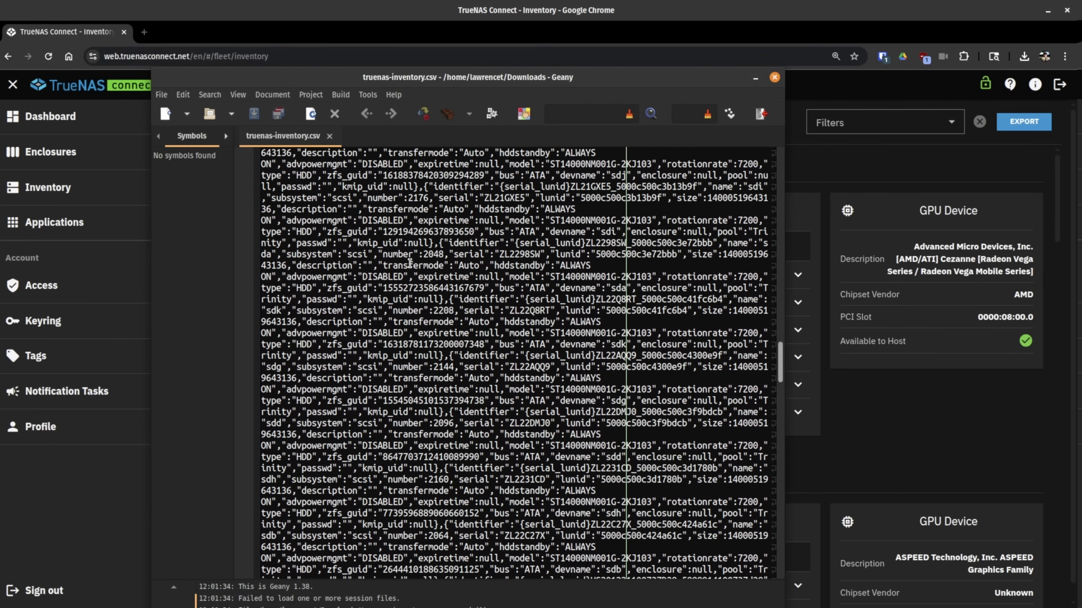
scroll(410, 263, down, 15)
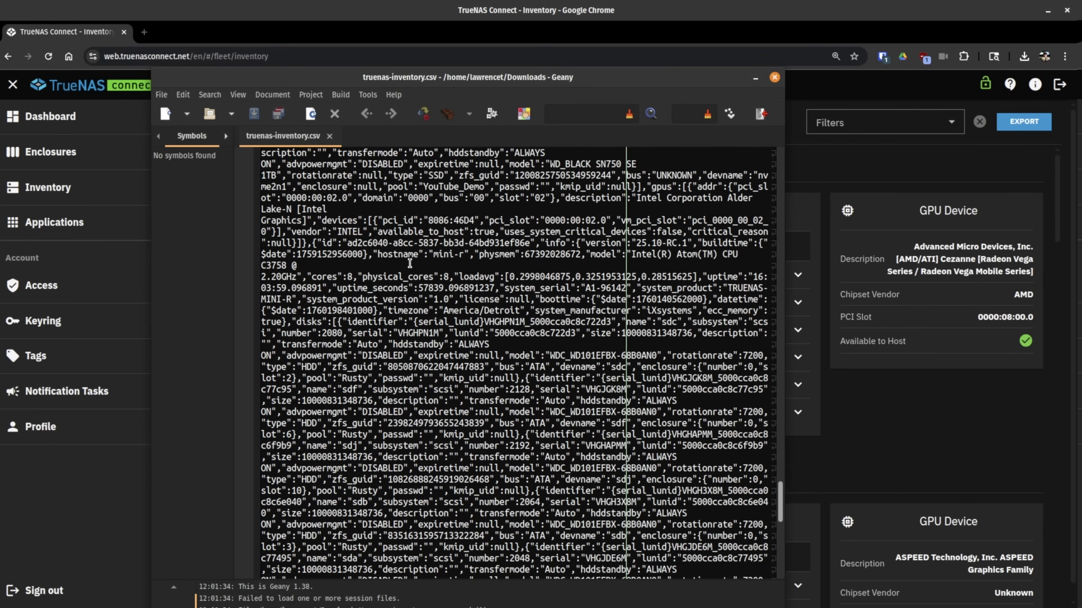
scroll(410, 263, up, 20)
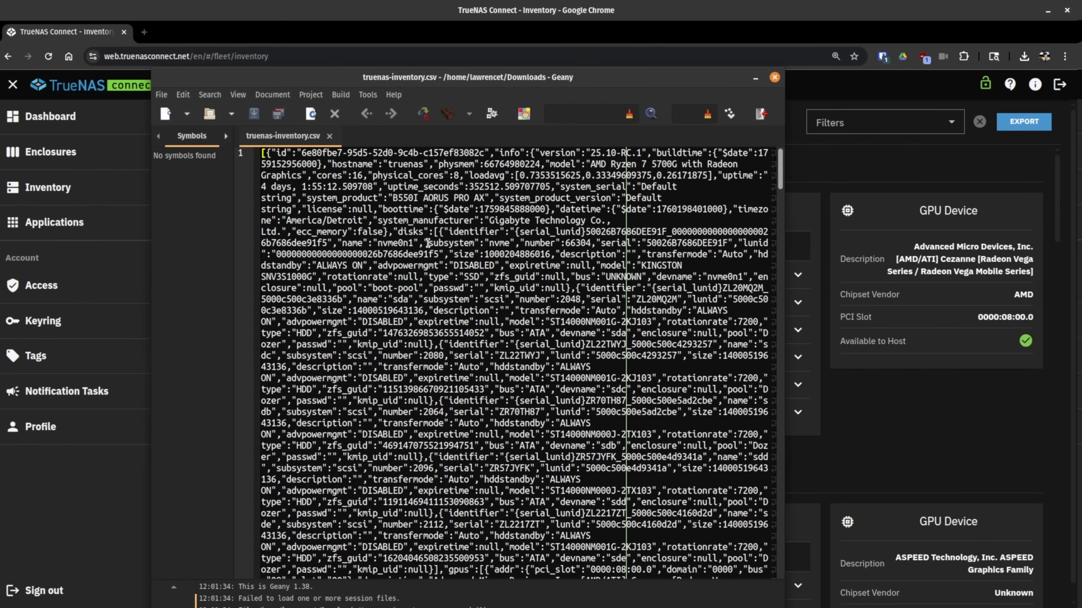
drag(596, 81, 593, 84)
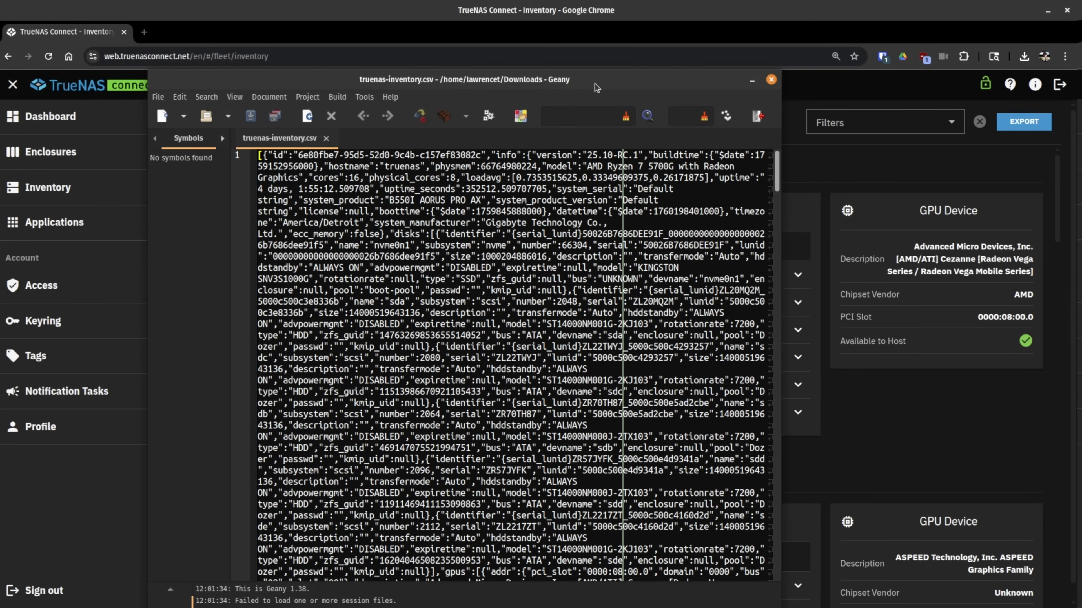
Step: Close Geany, select HL8, and start a generic enclosure map labelled '45 Drive HL8'
click(770, 80)
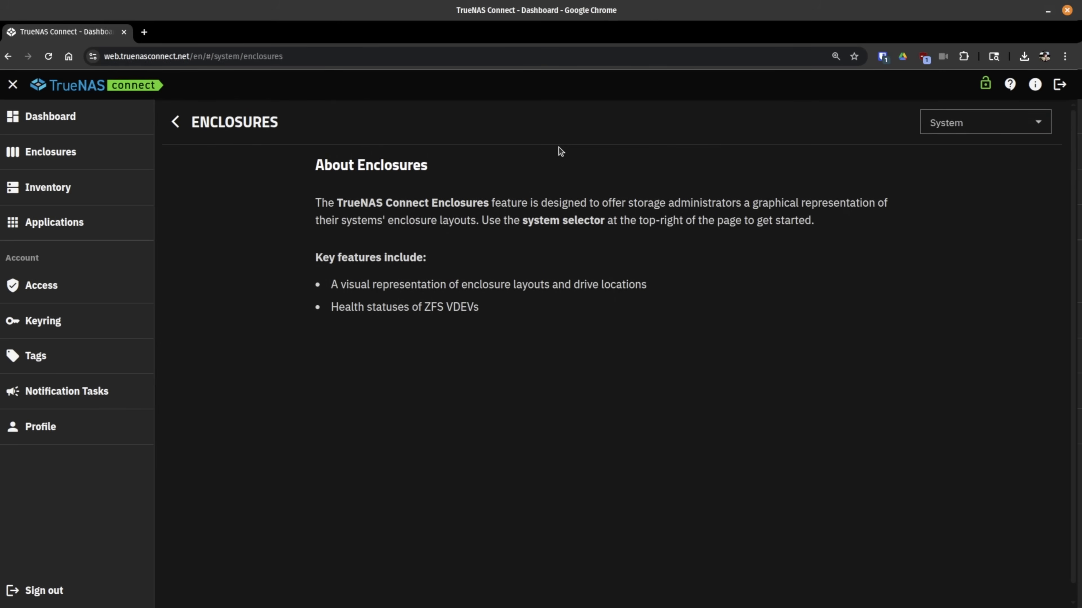
click(968, 125)
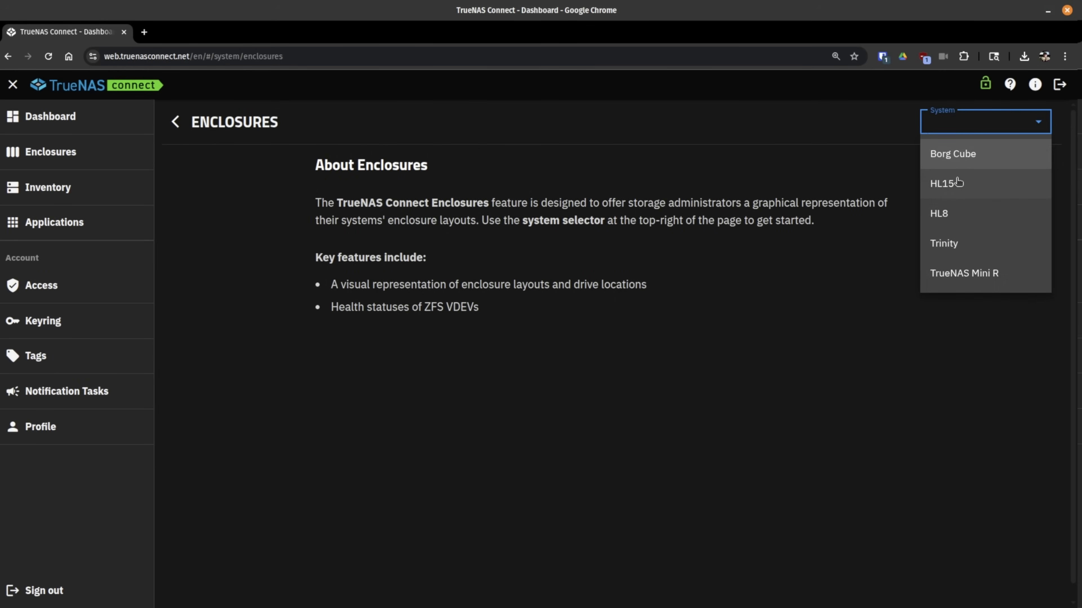
click(971, 216)
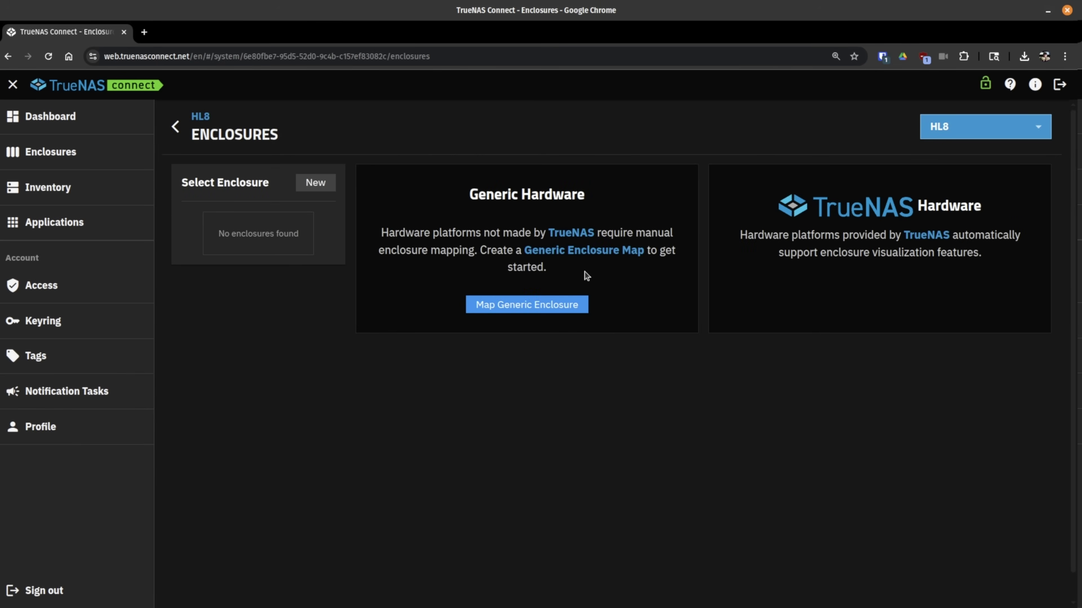
click(528, 313)
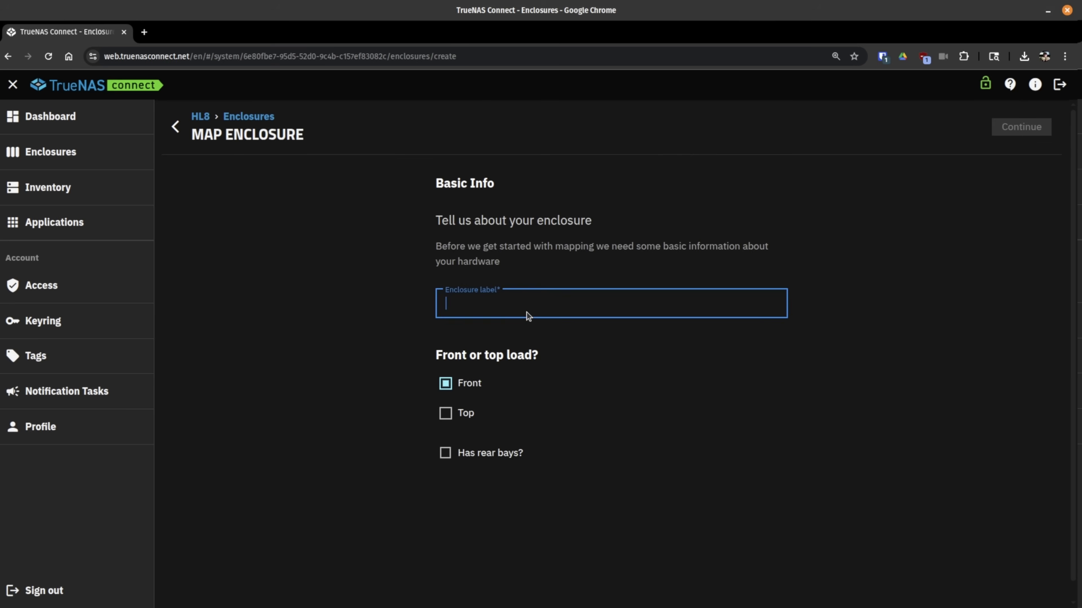
text(45 )
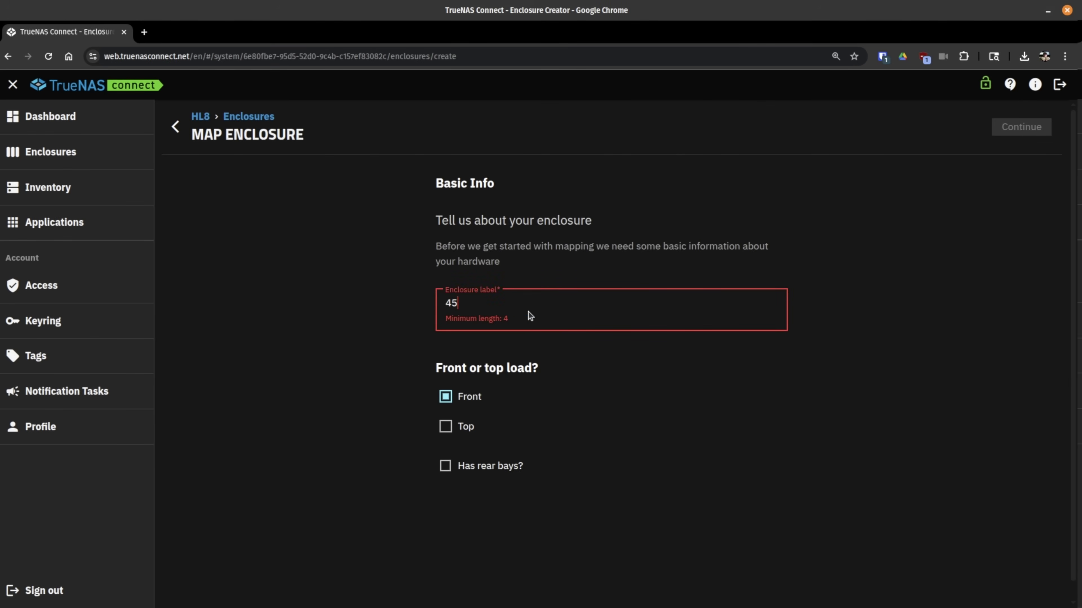
text(Drive HL)
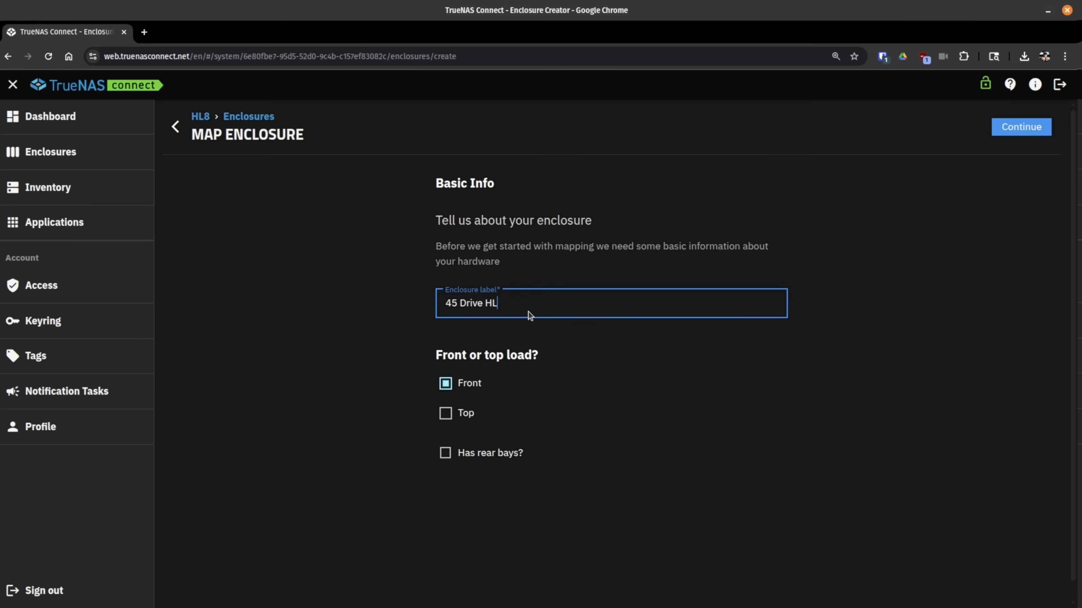
text(8)
Step: Configure HL8's front bays with Rows 1 and Vertical slot orientation for all eight slots
click(1017, 131)
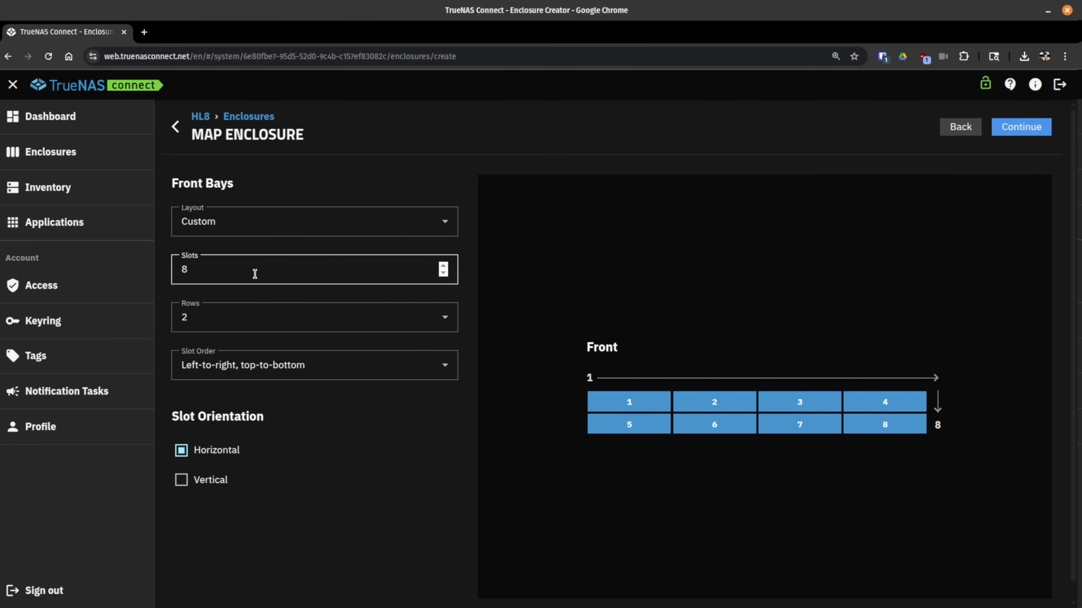
click(236, 316)
click(220, 356)
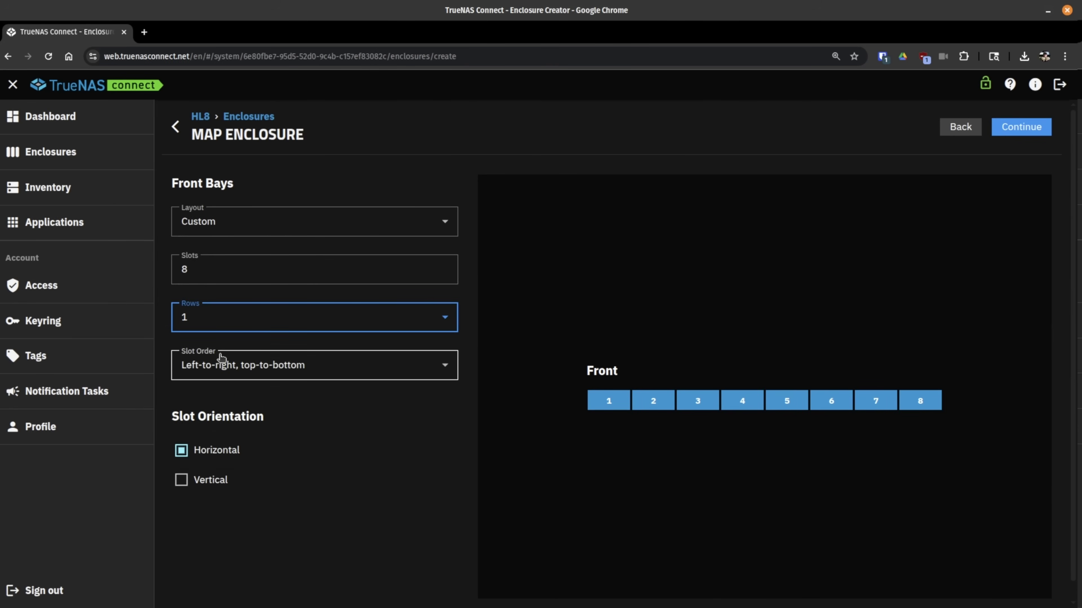
click(207, 480)
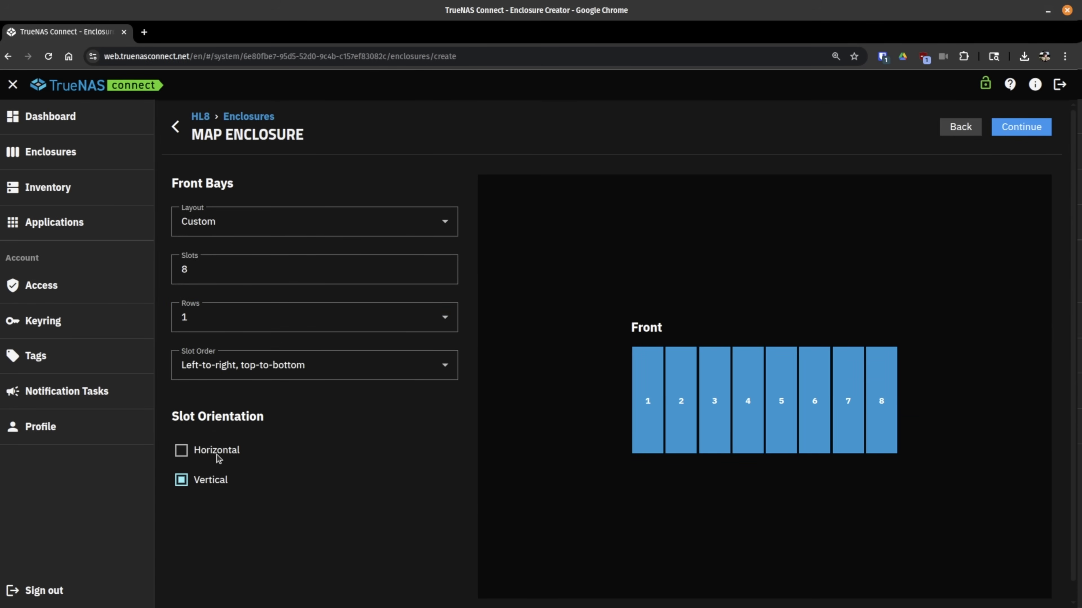
click(218, 454)
click(217, 481)
click(273, 317)
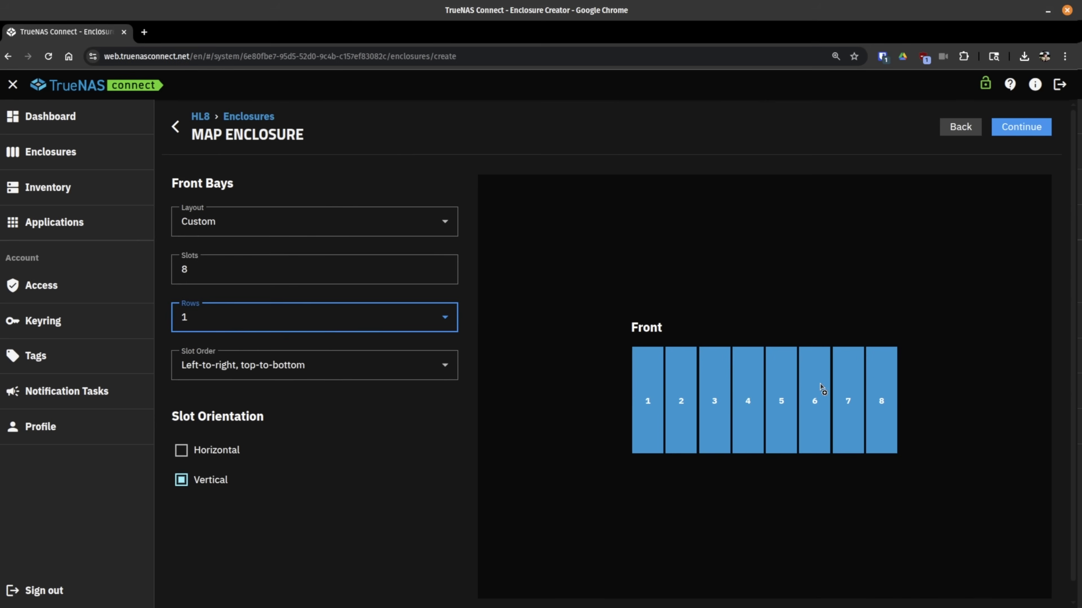
click(1039, 128)
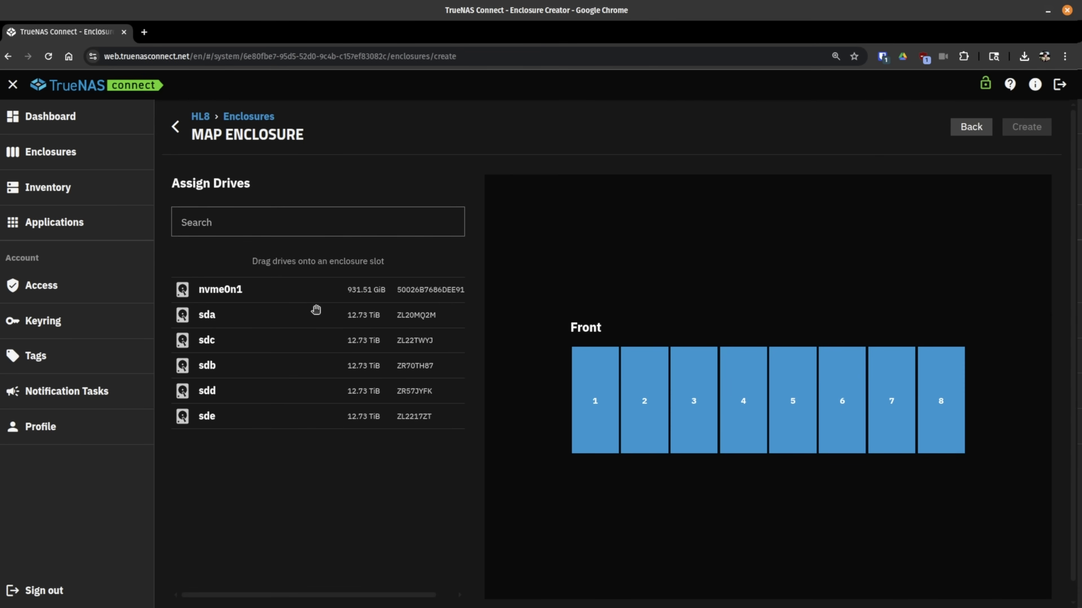
Step: Drag sda, sdc, sdb, sdd and sde onto front slots 1–5 of the diagram
drag(263, 317, 567, 420)
drag(210, 317, 588, 383)
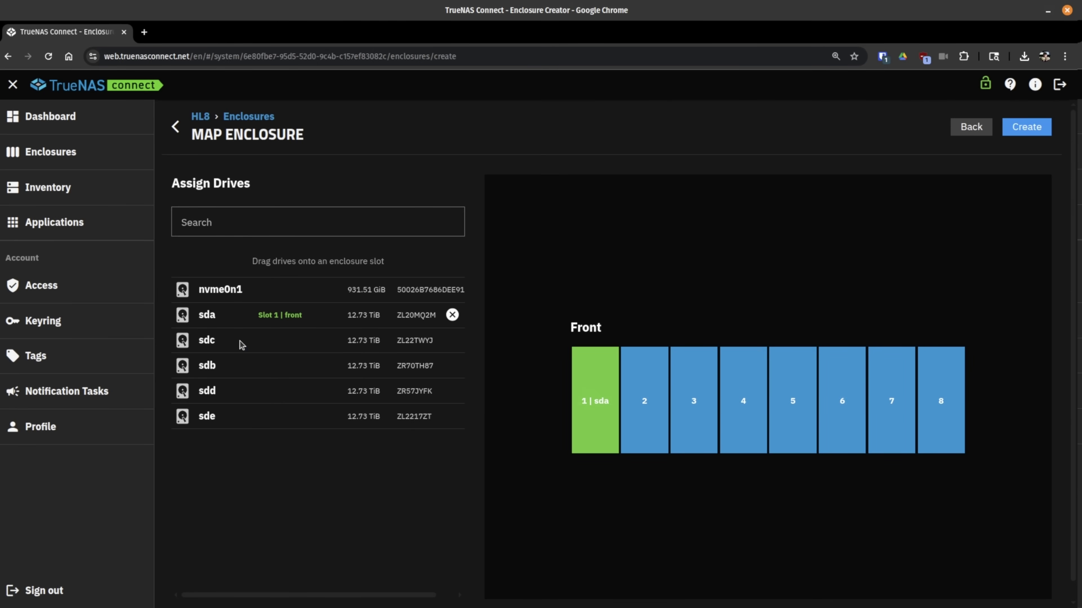
drag(241, 343, 625, 386)
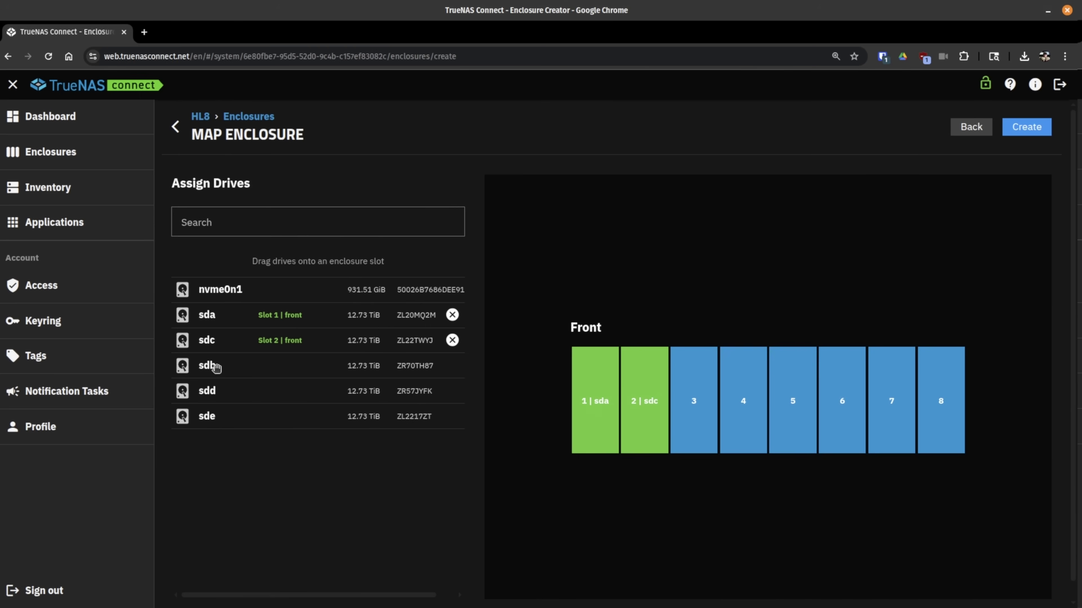
drag(223, 369, 694, 394)
drag(236, 390, 744, 399)
drag(245, 418, 792, 409)
drag(268, 344, 959, 217)
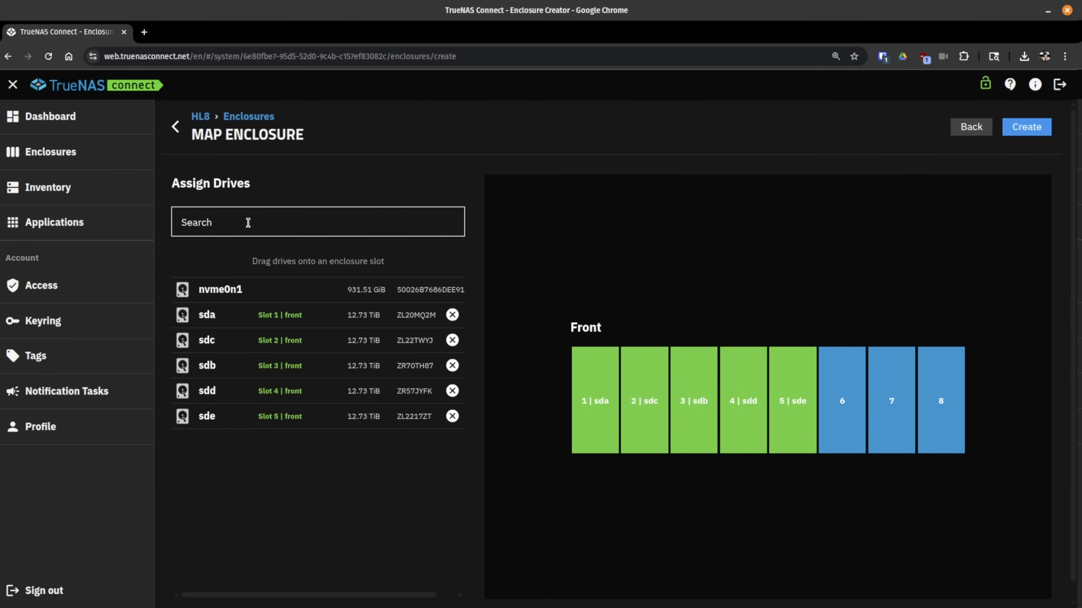
Step: Save the 45 Drive HL8 enclosure map and check its Topology and Health views
click(1029, 127)
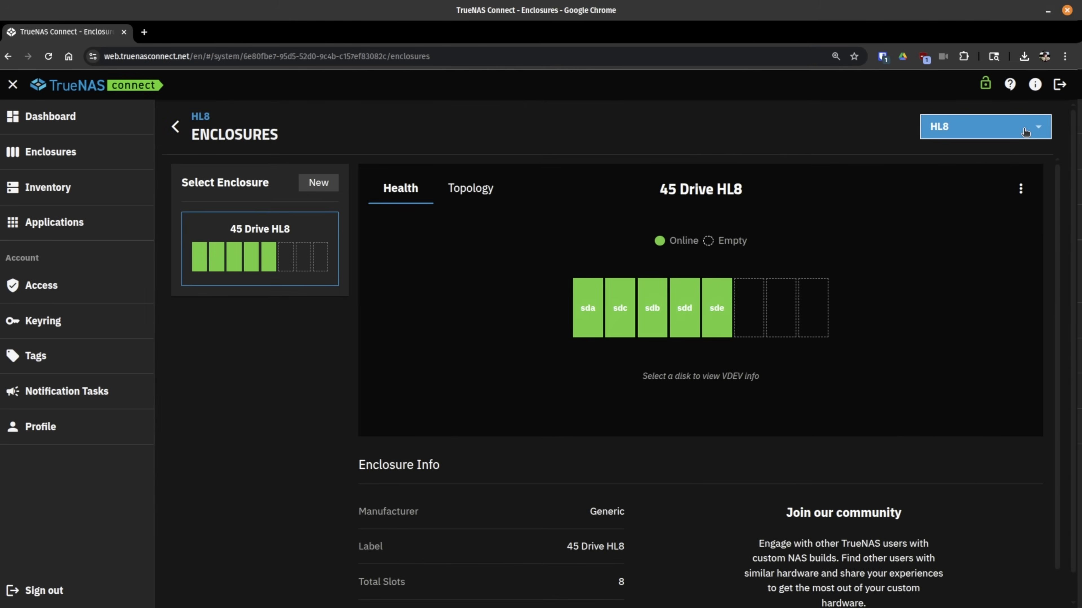
click(468, 188)
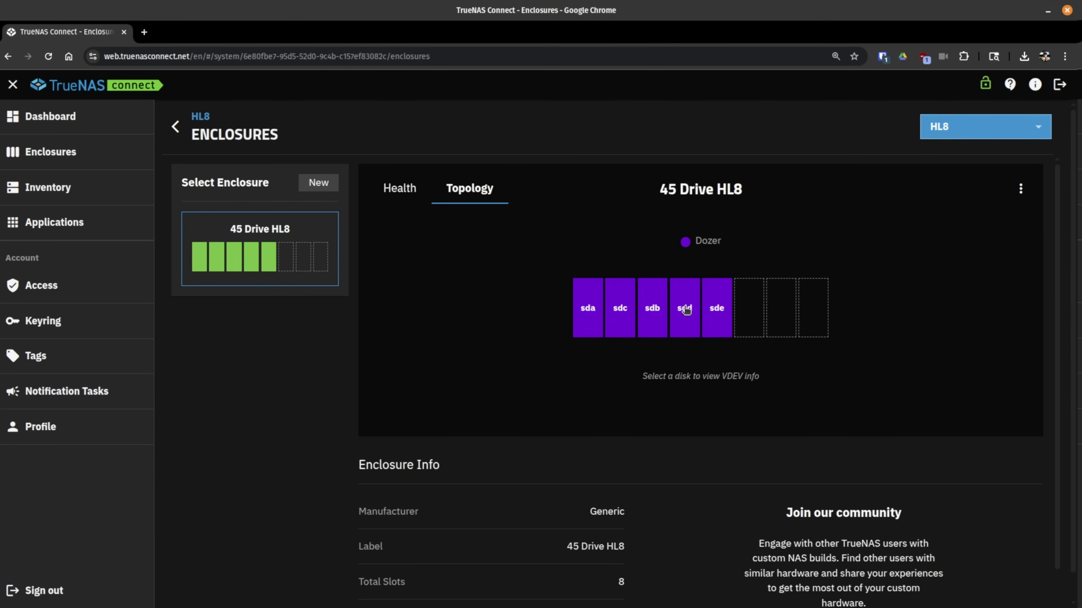
click(420, 200)
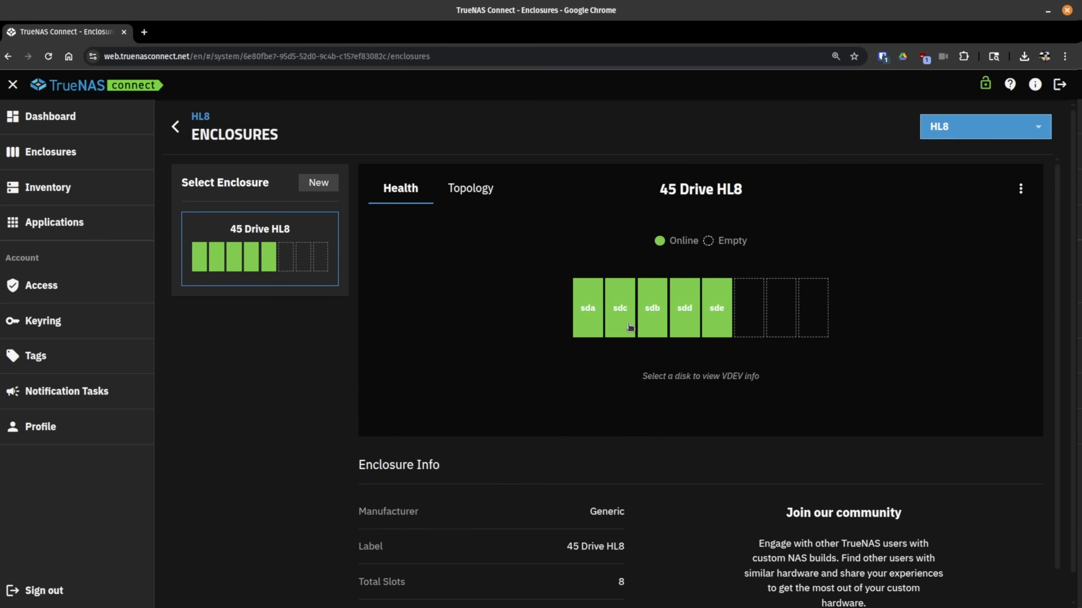
scroll(575, 394, down, 1)
scroll(578, 394, up, 1)
Step: Open and dismiss the enclosure's options menu, then scroll the Enclosures page
click(1021, 189)
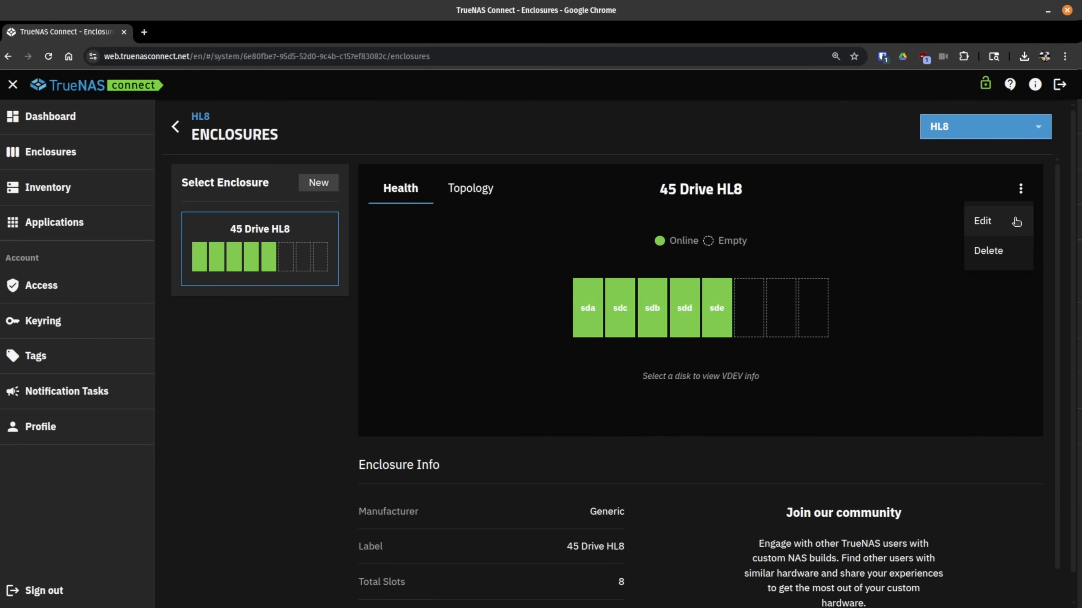
click(447, 416)
scroll(448, 417, down, 2)
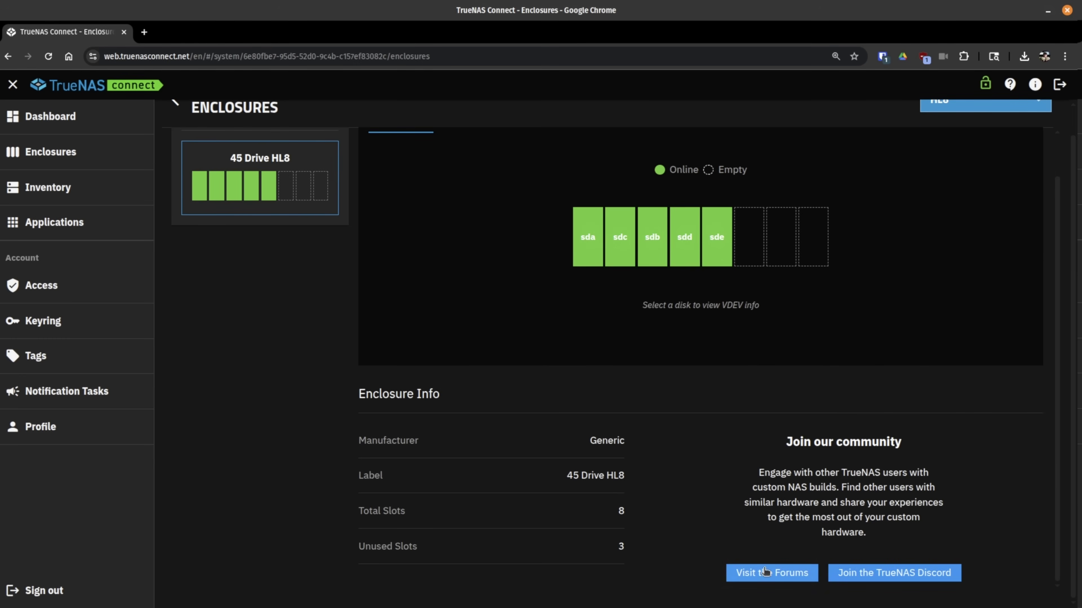
scroll(685, 407, up, 1)
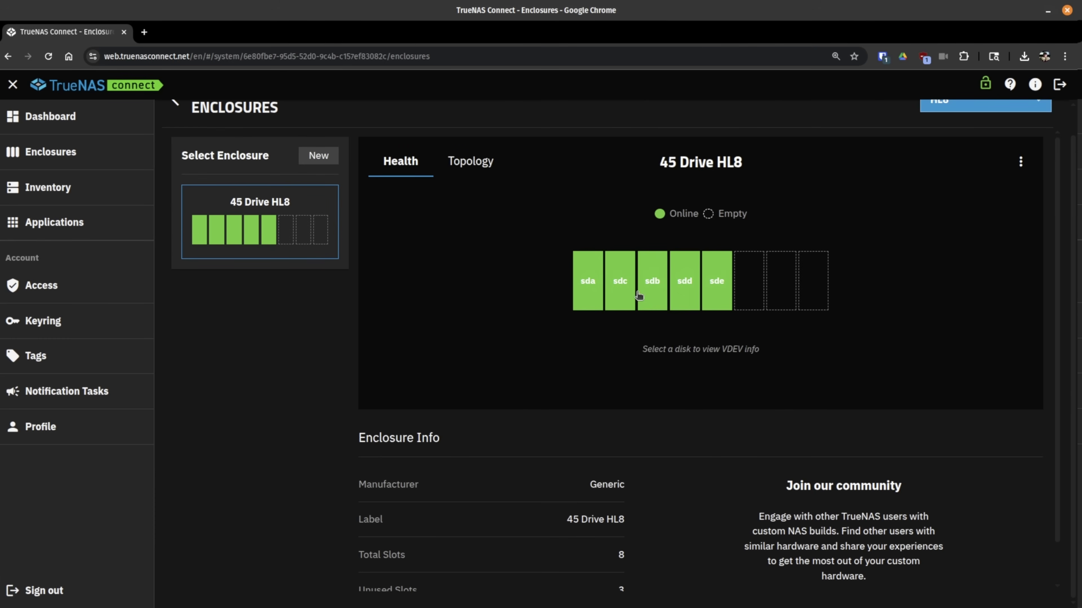
Step: Open HL8's TrueNAS web UI in a new tab from the Connect dashboard
click(66, 122)
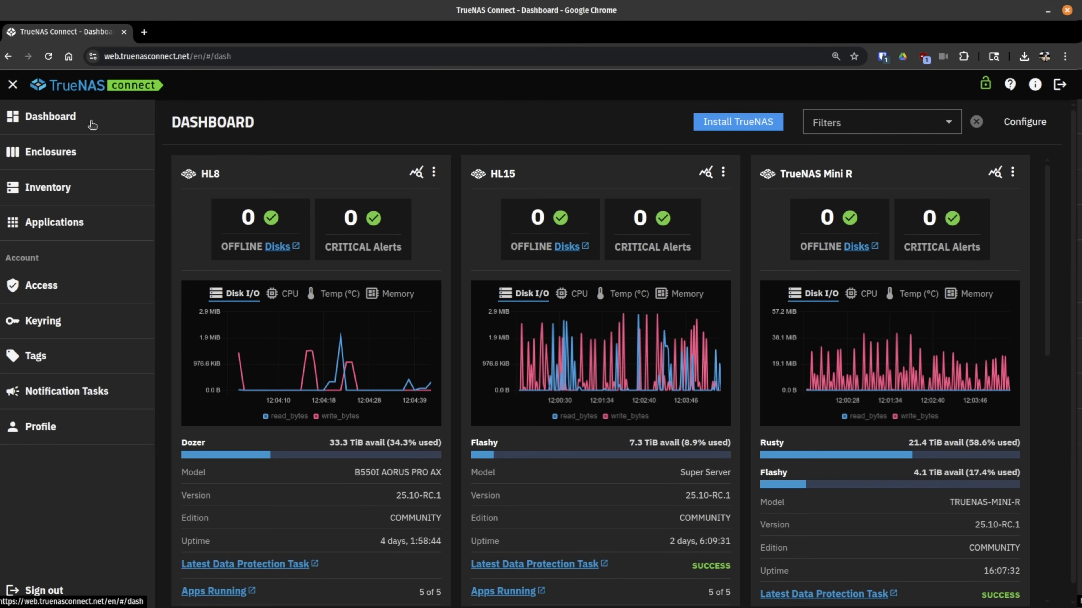
scroll(346, 339, down, 5)
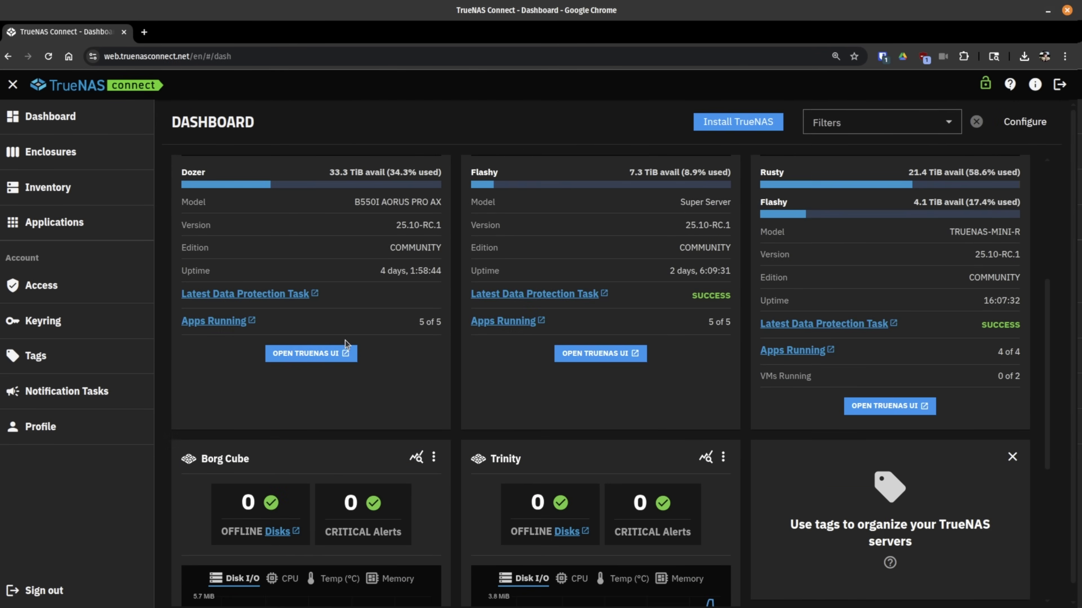
click(324, 360)
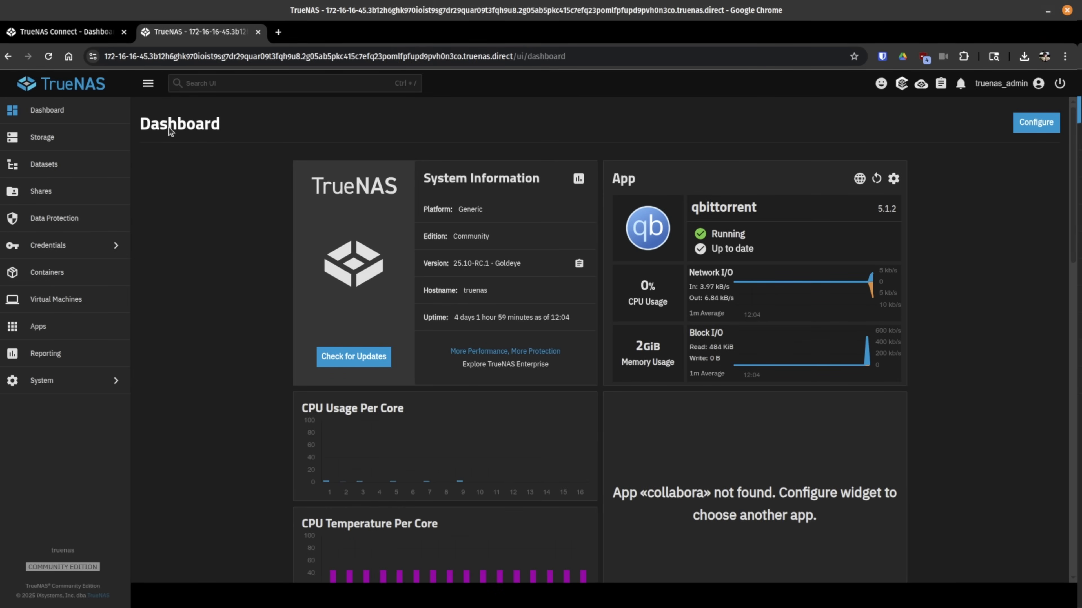
click(63, 34)
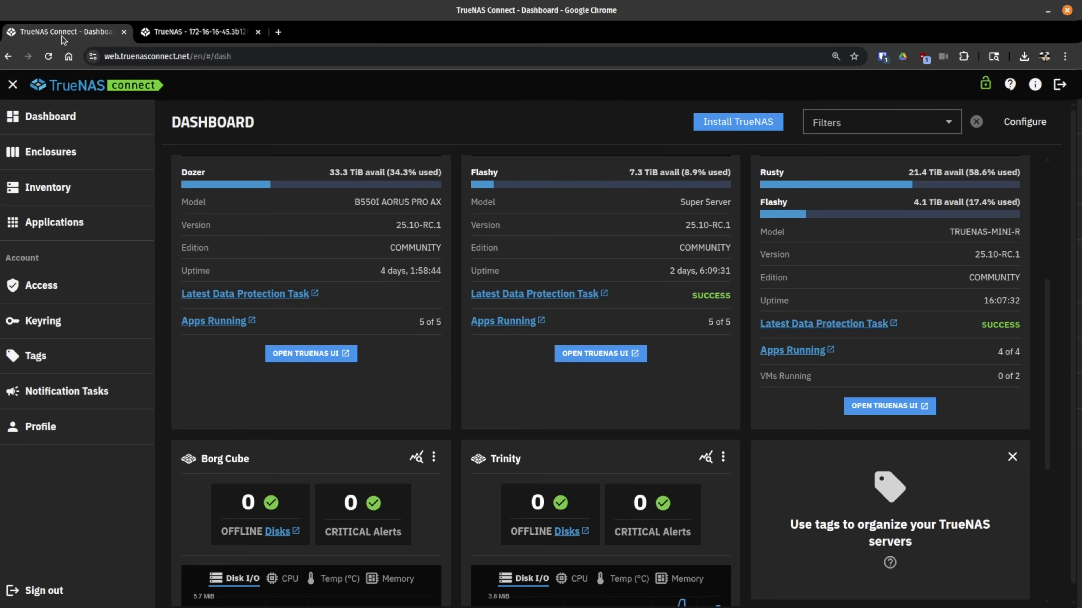
click(197, 33)
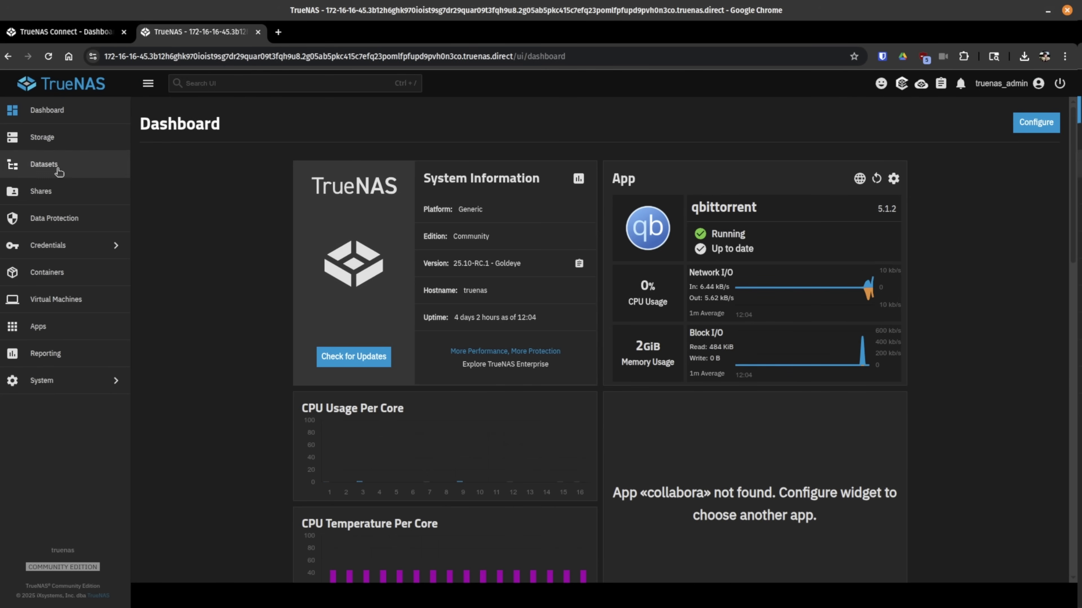
Step: Review HL8's Dozer storage overview, then return to the TrueNAS Connect dashboard
click(62, 147)
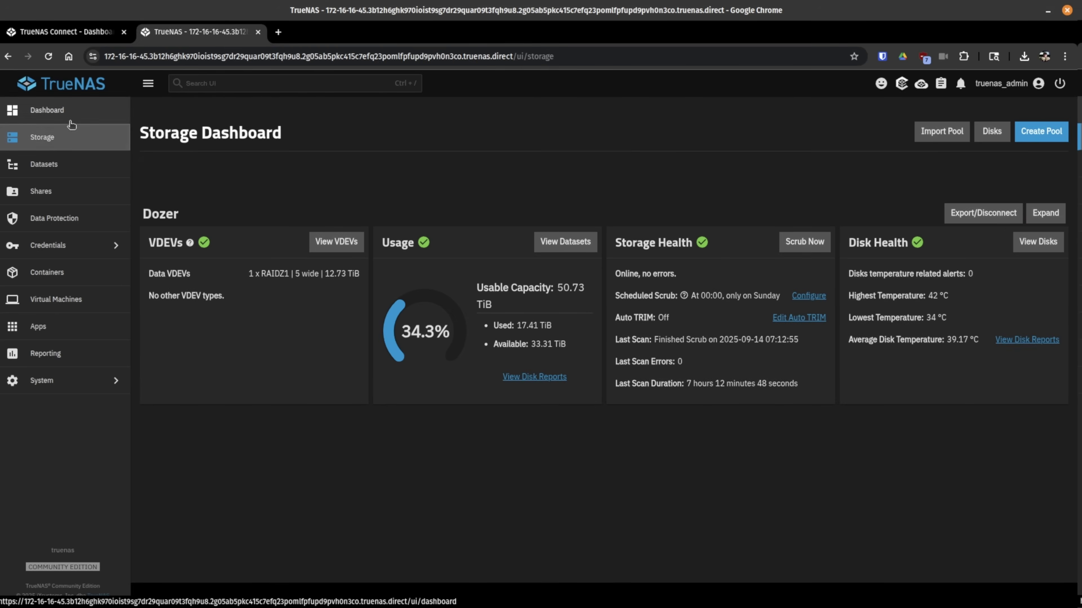
click(64, 111)
click(66, 34)
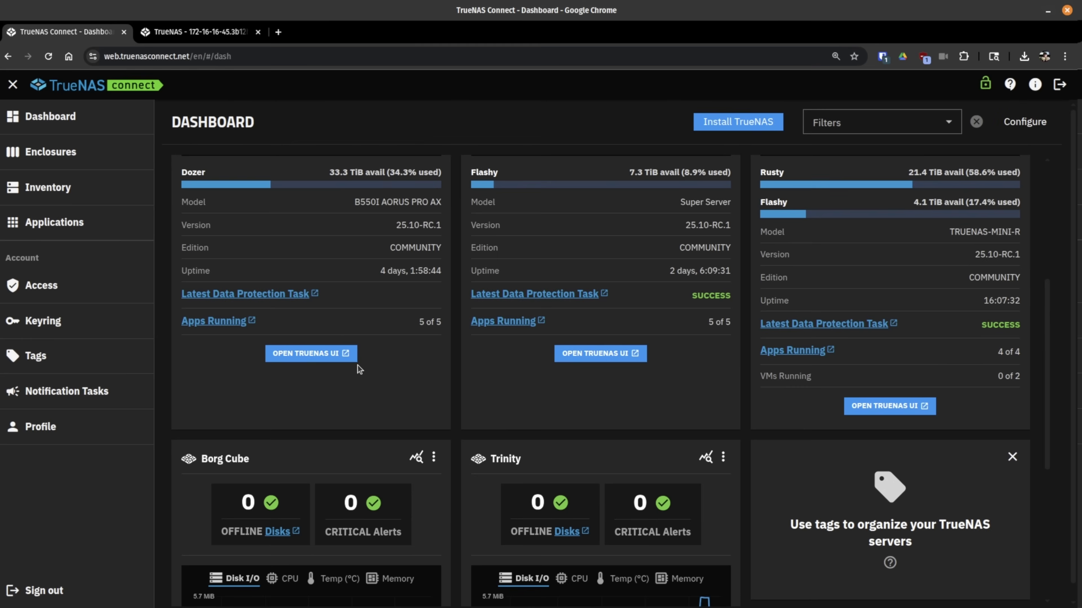
scroll(477, 318, up, 5)
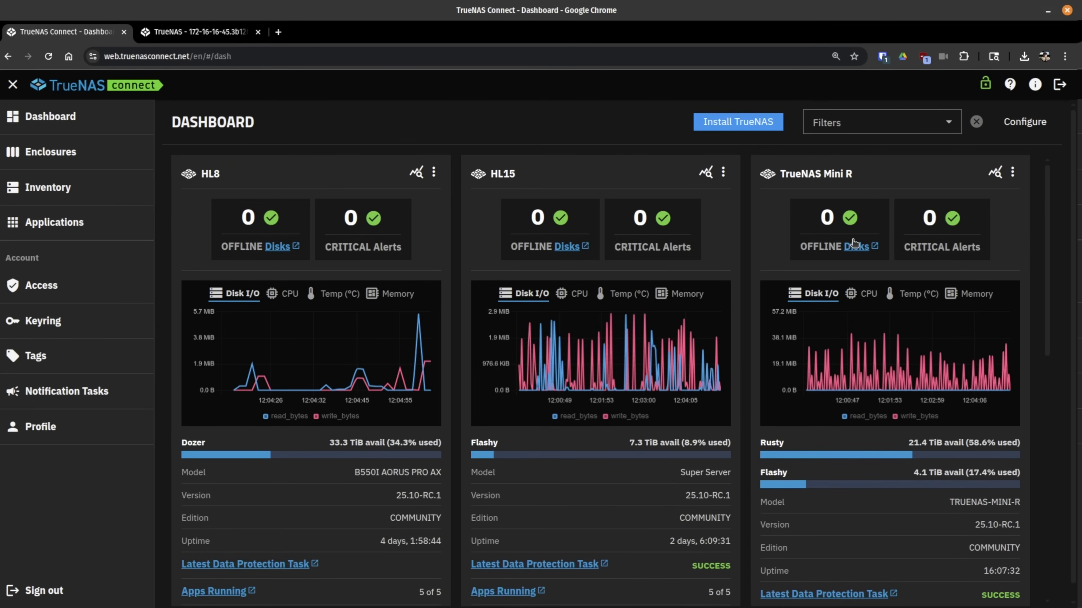
Step: Open the Mini R's TrueNAS web UI and view its enclosure with Rusty and Flashy pools
scroll(854, 243, down, 8)
click(888, 339)
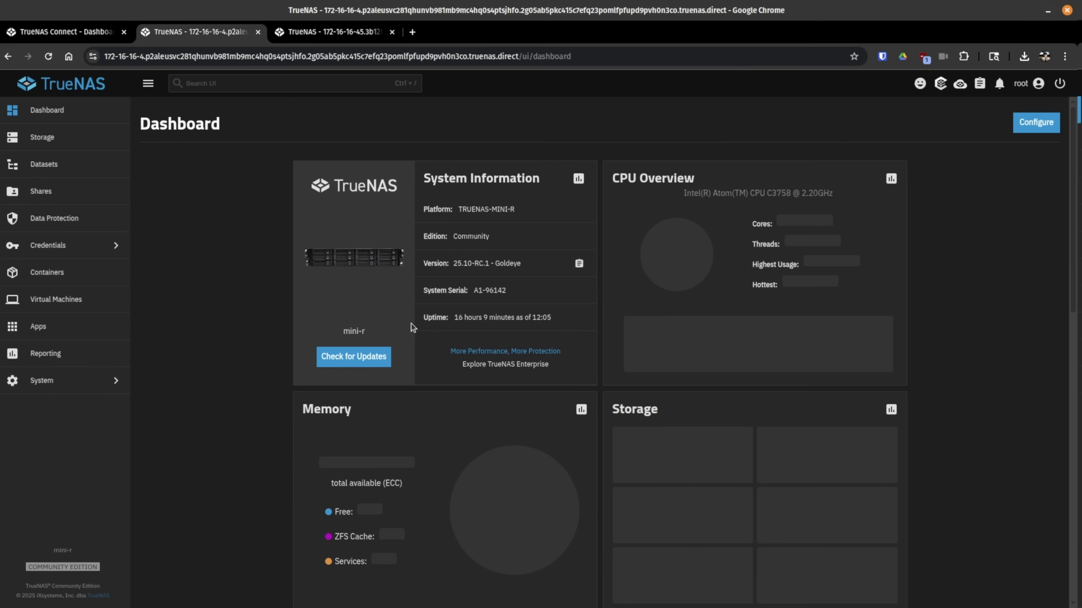
click(359, 264)
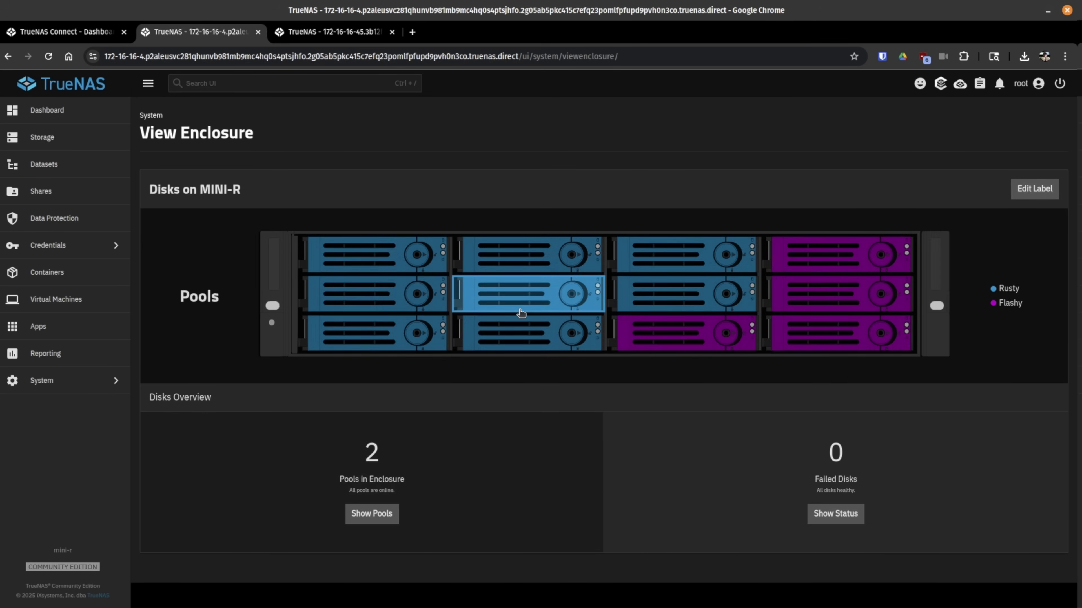
Step: Return to TrueNAS Connect and show the enclosure maps for TrueNAS Mini R
click(59, 35)
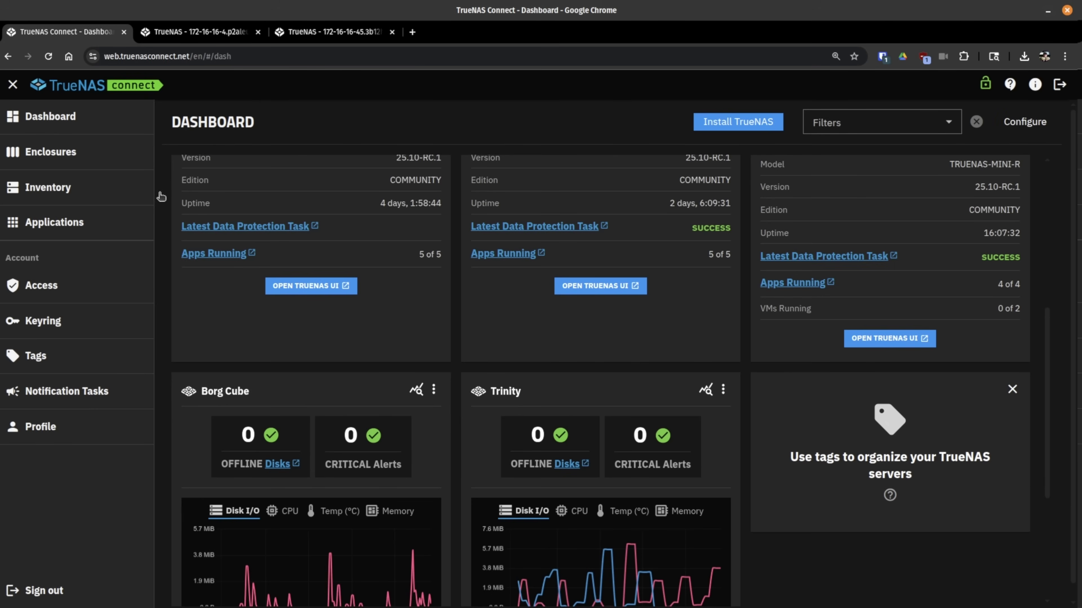
click(45, 164)
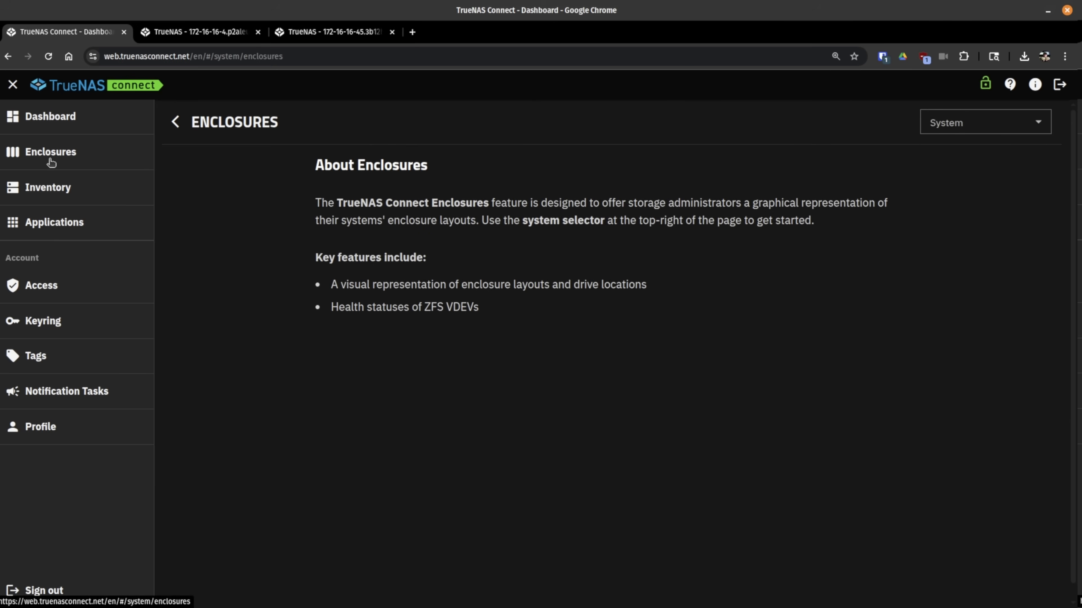
click(966, 122)
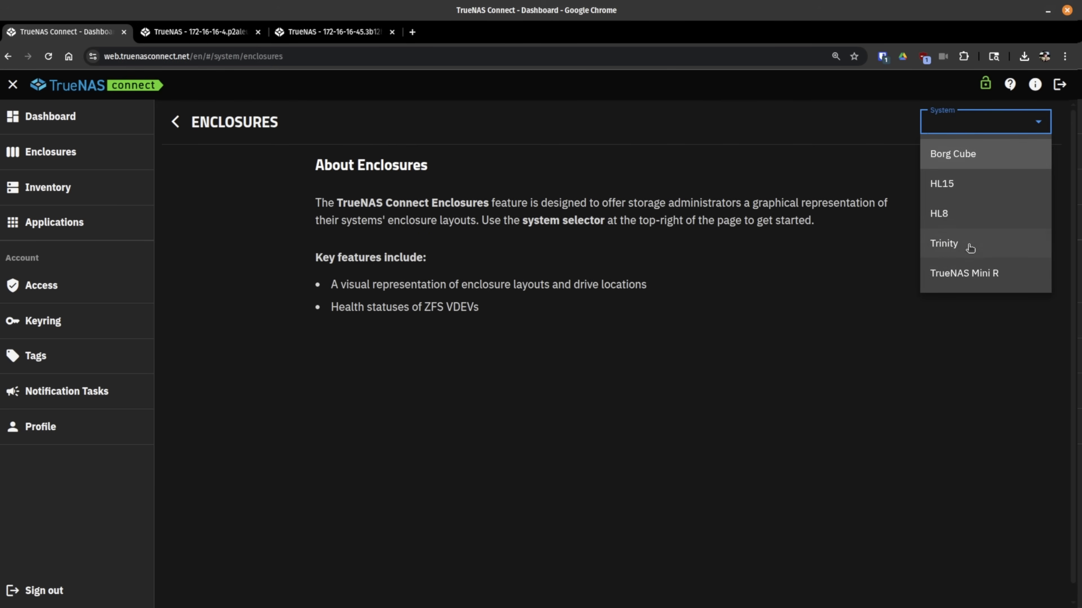
click(979, 281)
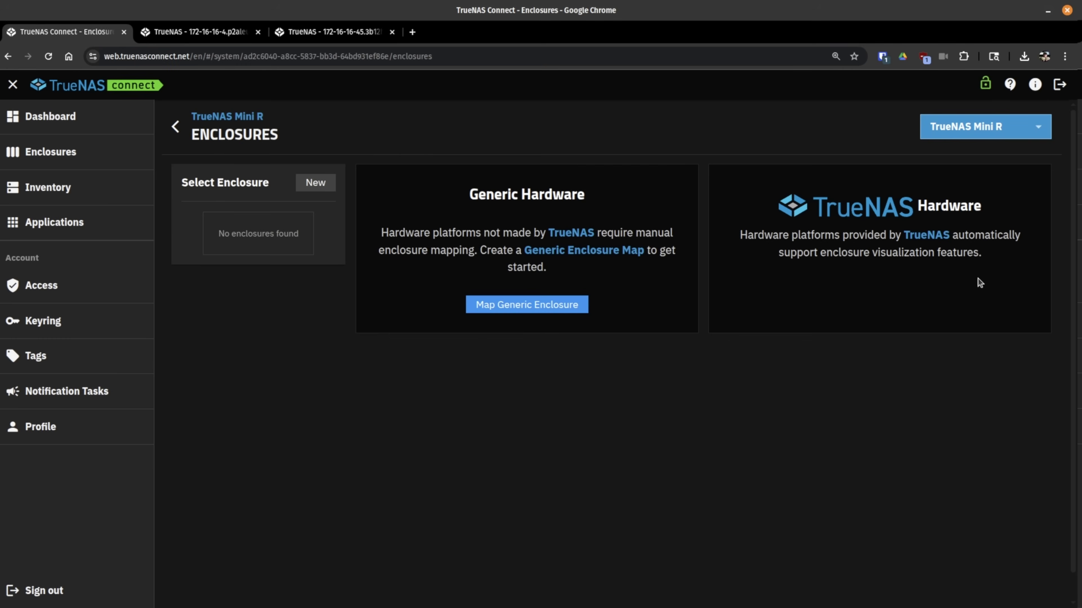
Step: Start a generic enclosure map for Mini R, then abandon it via the Mini R breadcrumb
click(523, 314)
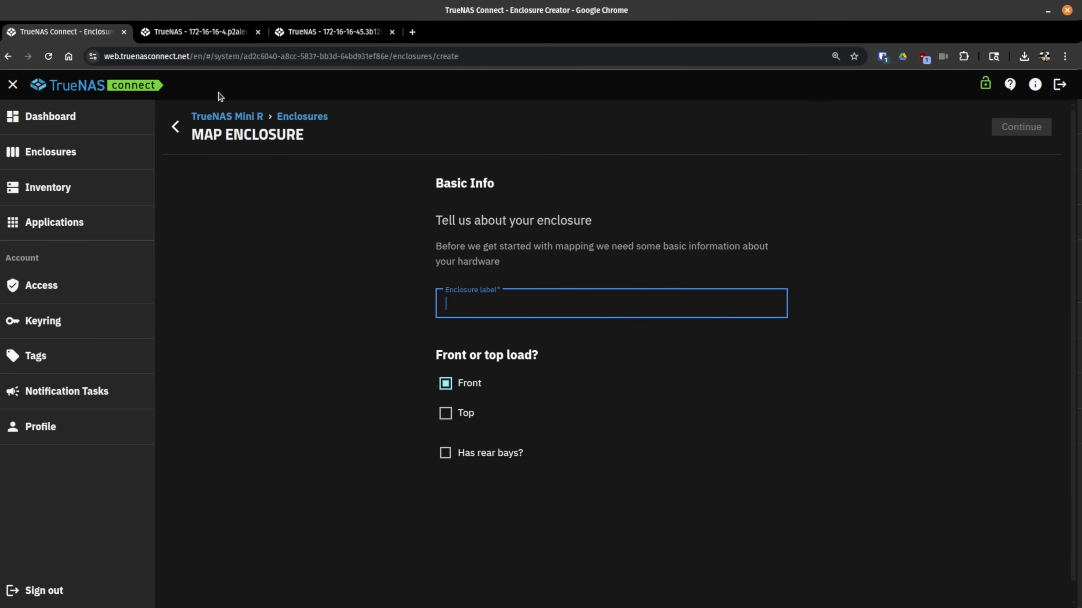
click(222, 124)
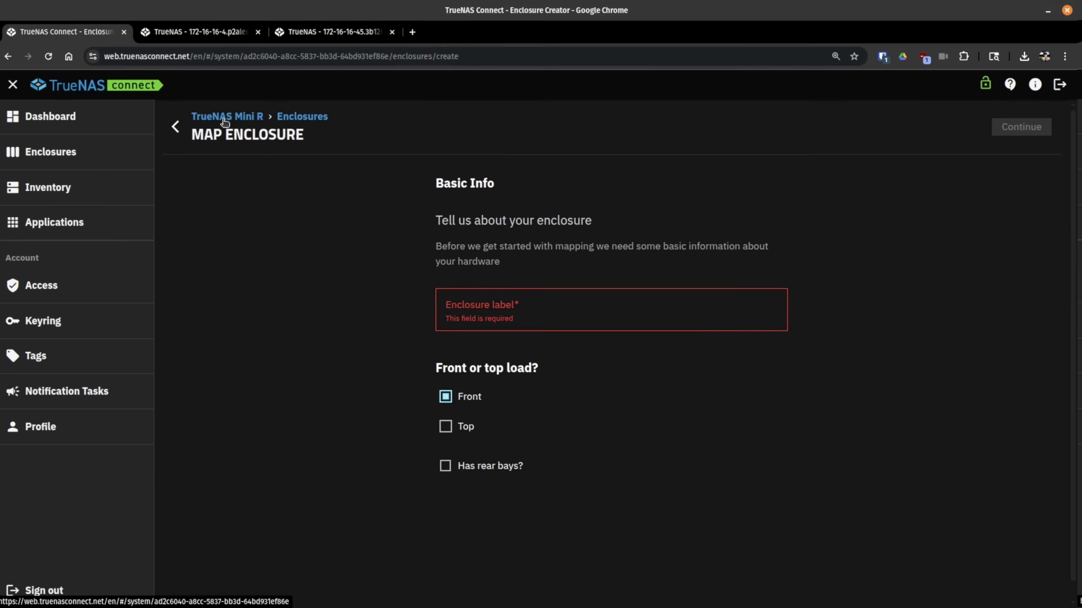
click(224, 124)
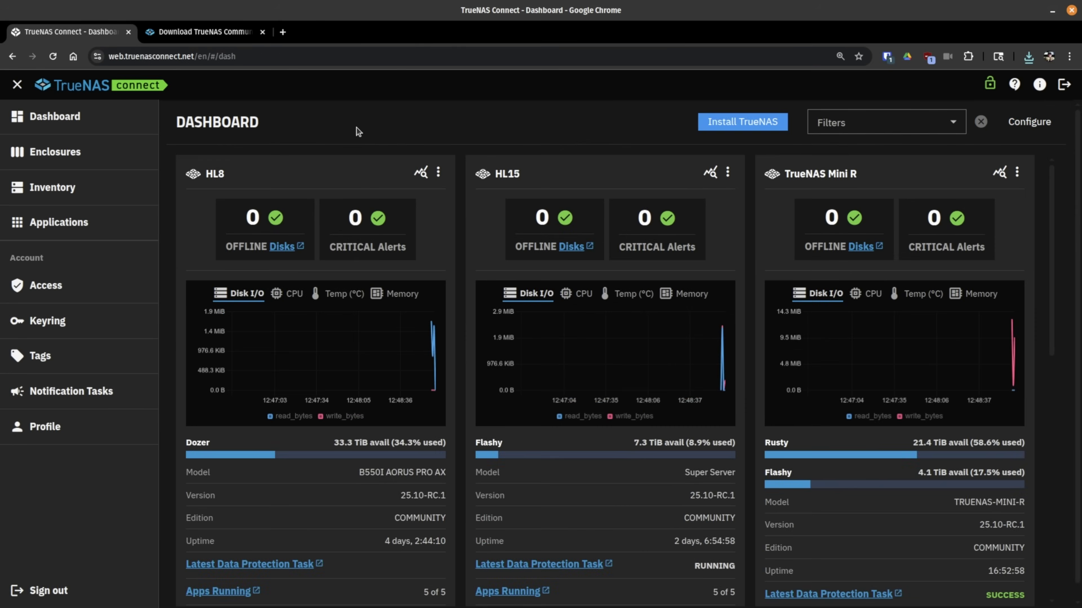
Step: Launch the Install TrueNAS assistant and view its USB media and boot-from-USB steps
click(721, 124)
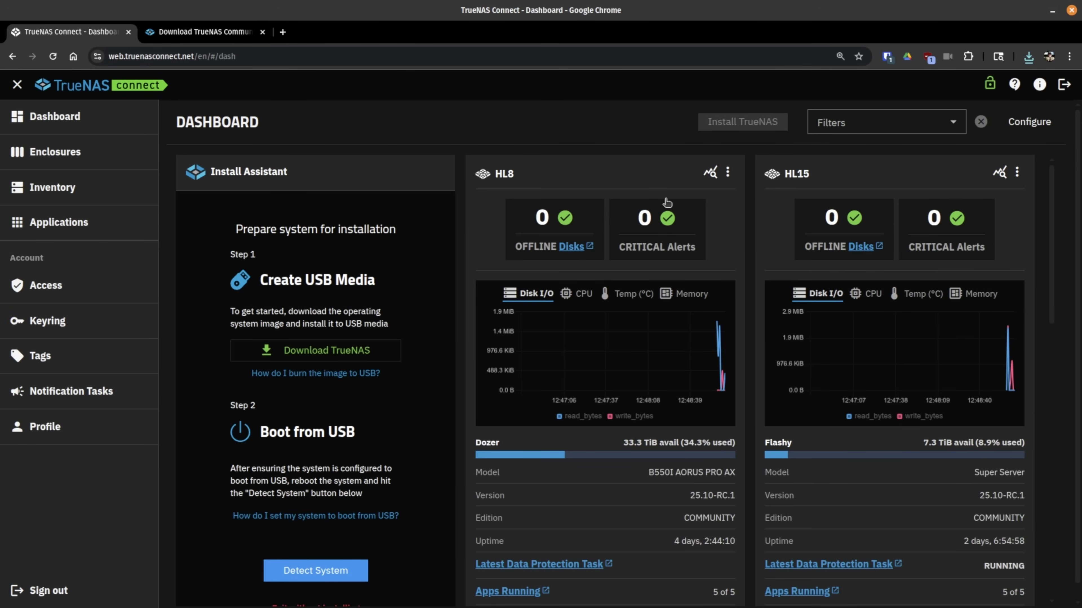
scroll(325, 340, down, 3)
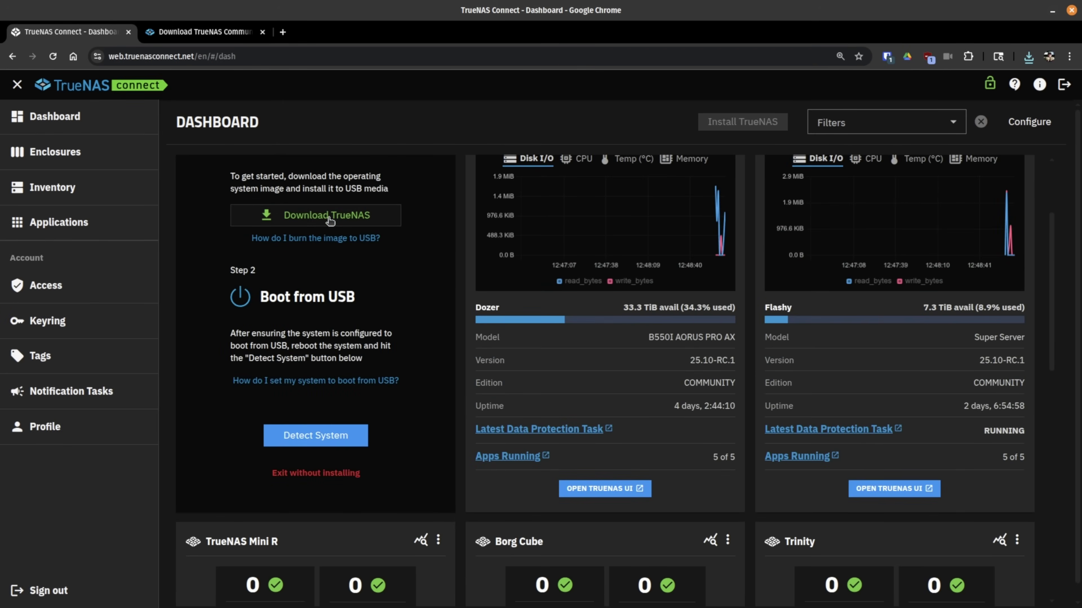
click(206, 31)
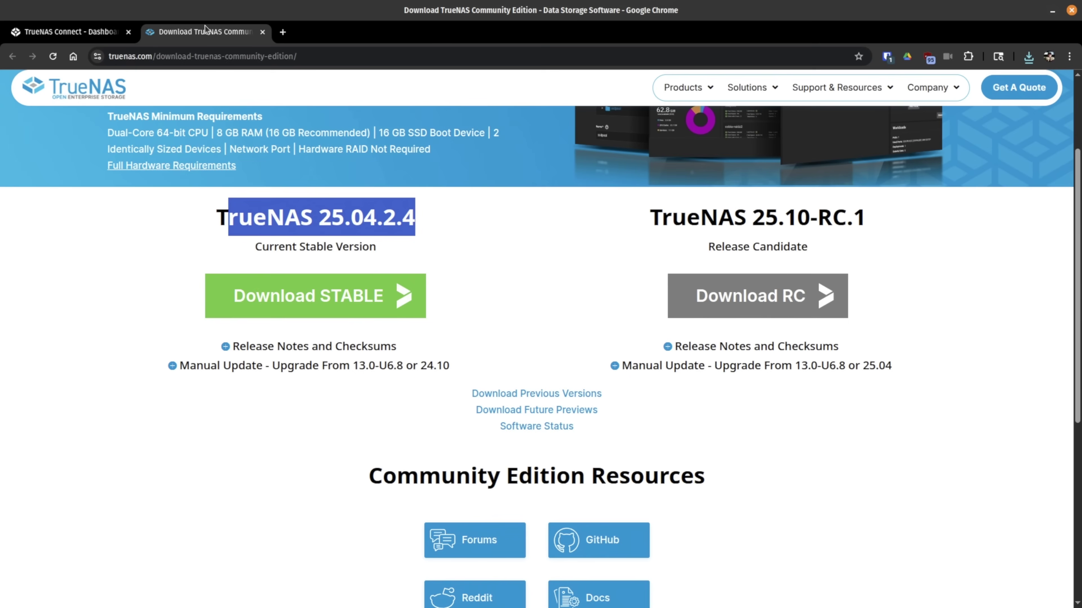
click(521, 293)
drag(639, 216, 899, 212)
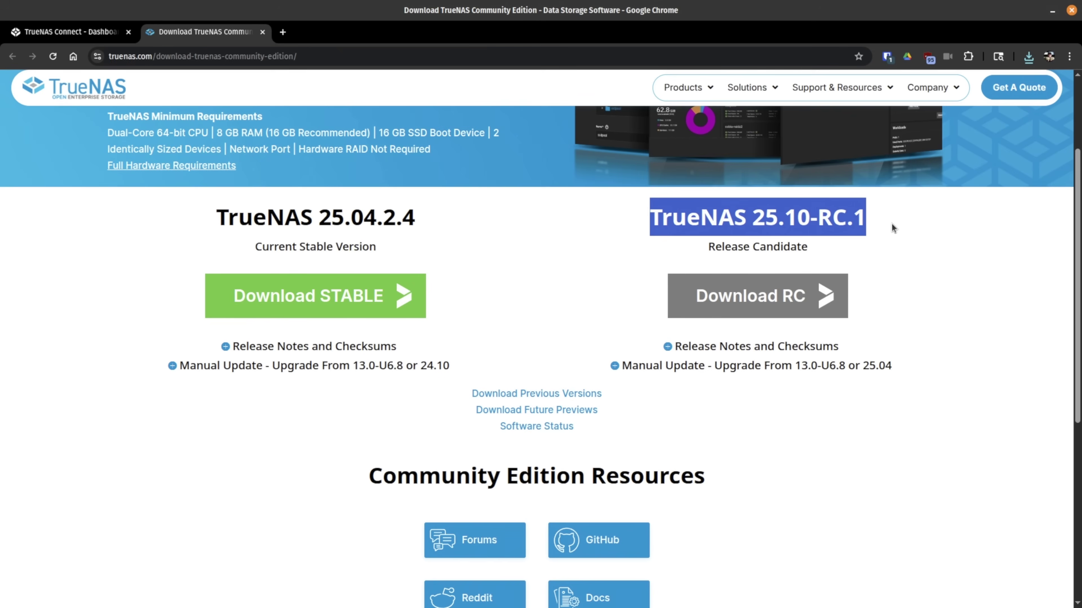
click(702, 212)
click(47, 39)
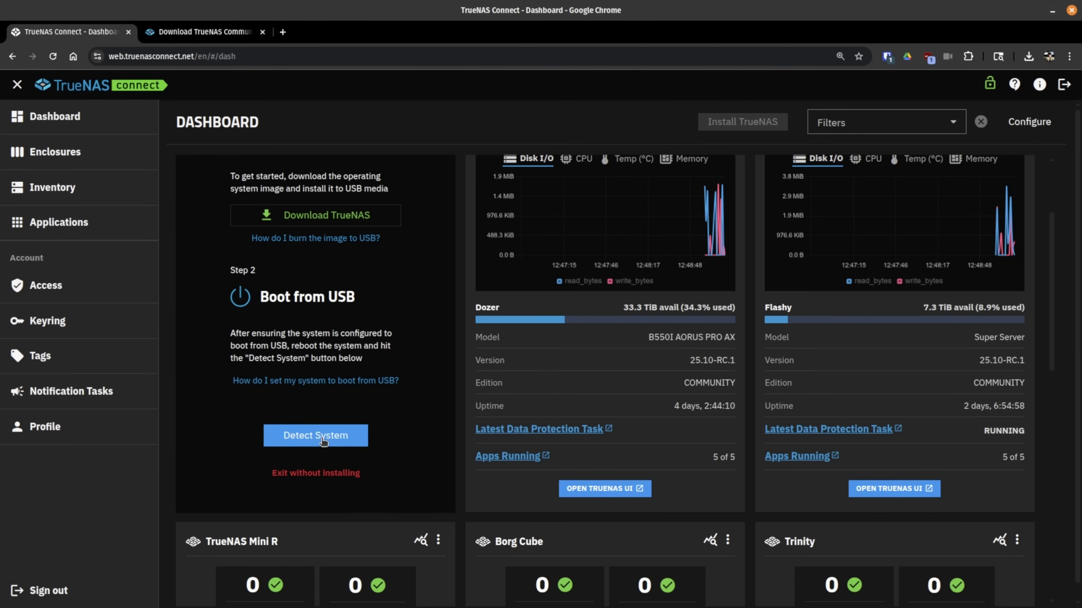
Step: Scan for the USB-booted system and bring up its Add System form (version 25.10-RC.1, model UNKNOWN)
click(322, 440)
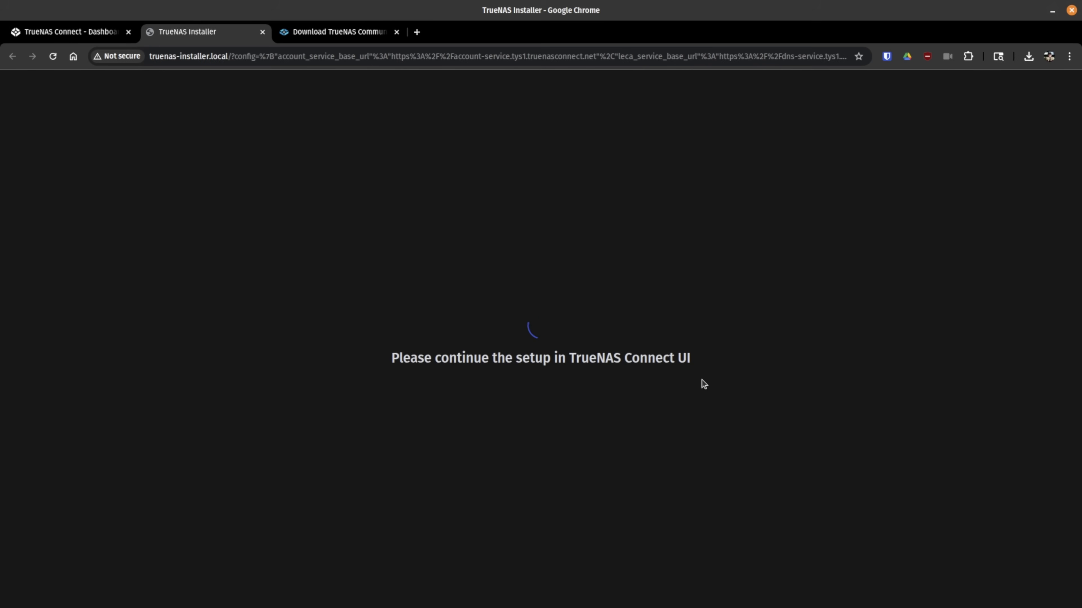
click(106, 34)
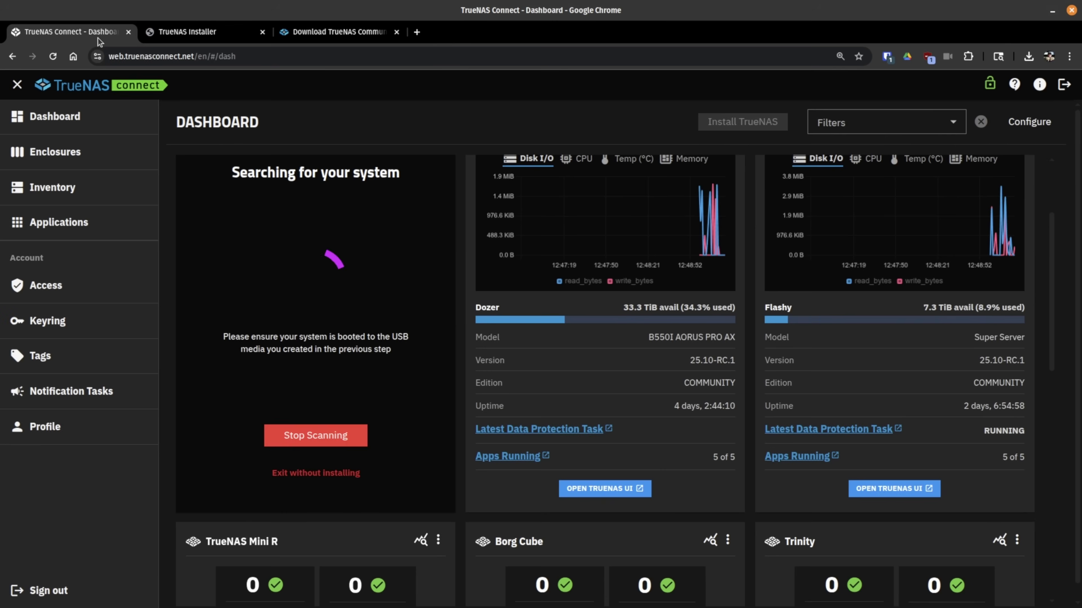
scroll(354, 313, up, 3)
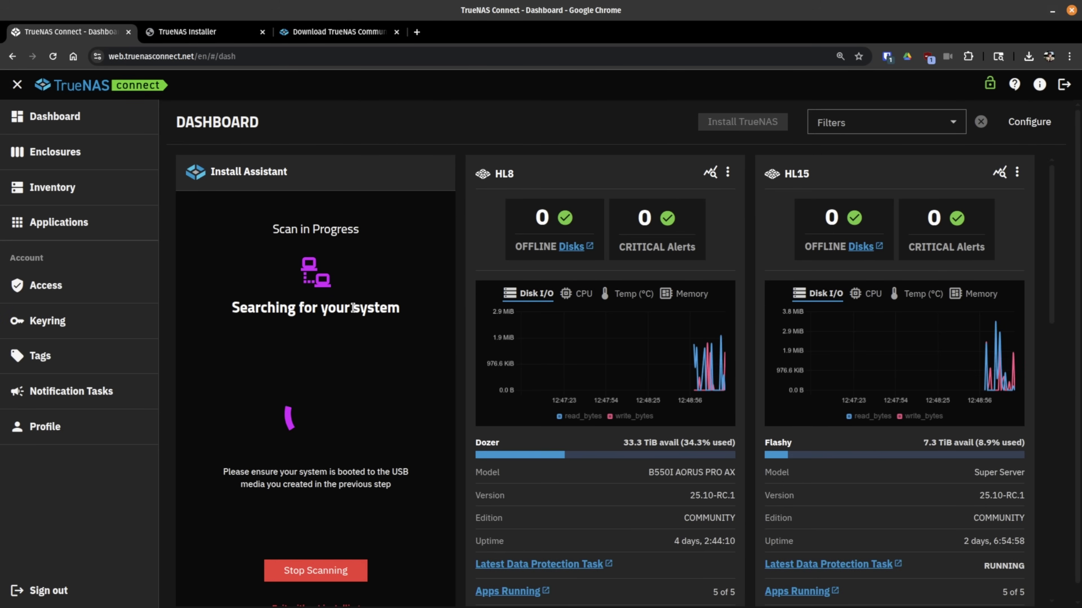
scroll(353, 308, down, 5)
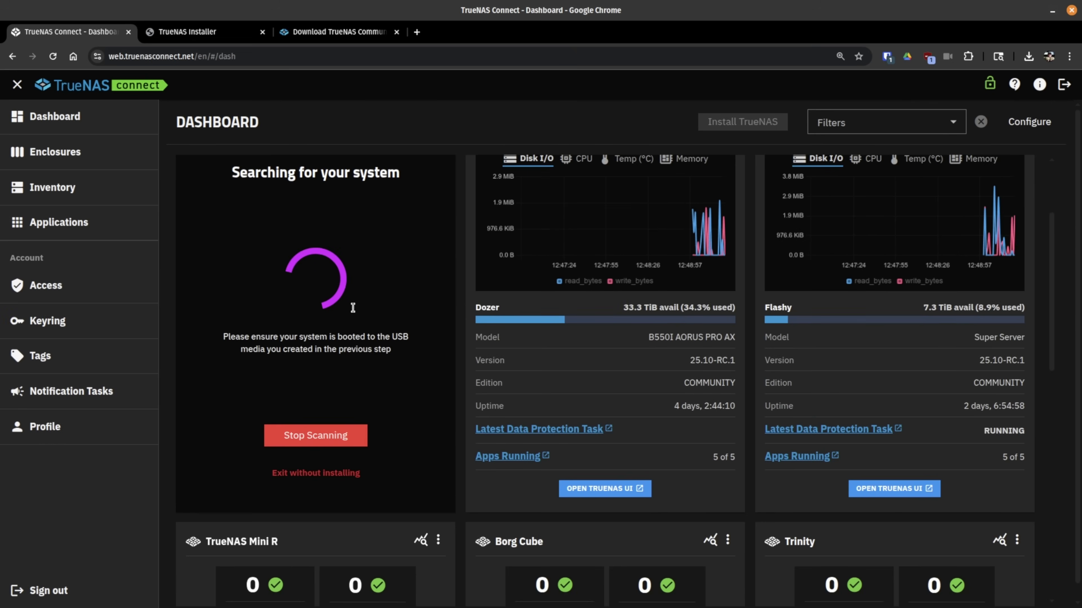
scroll(353, 308, up, 5)
scroll(353, 308, down, 2)
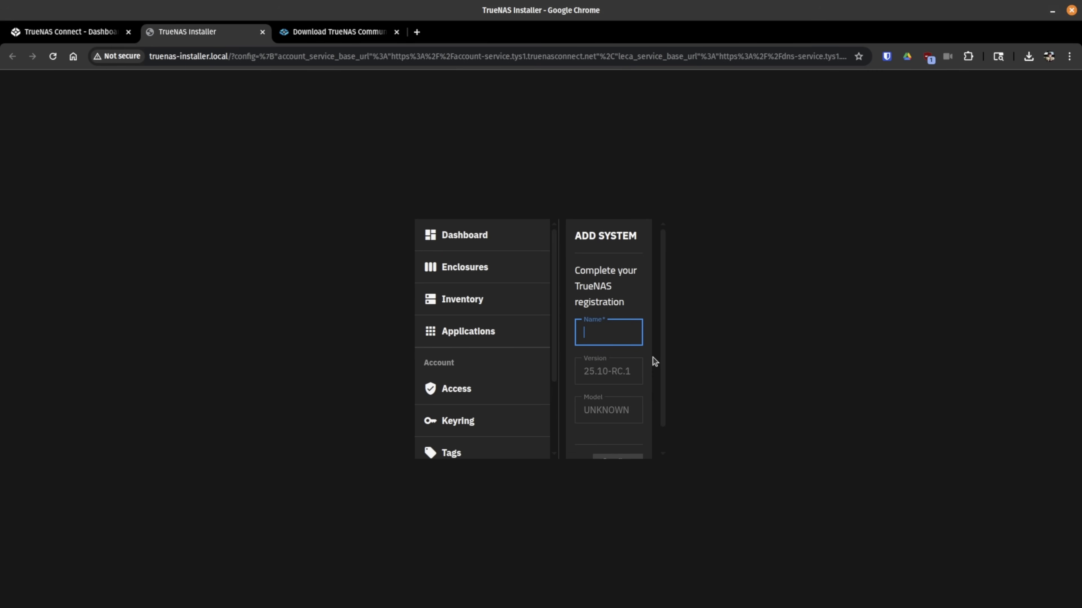
Step: Name the new system 'test1' in the Add System form and confirm the registration
text(test1)
scroll(597, 358, down, 1)
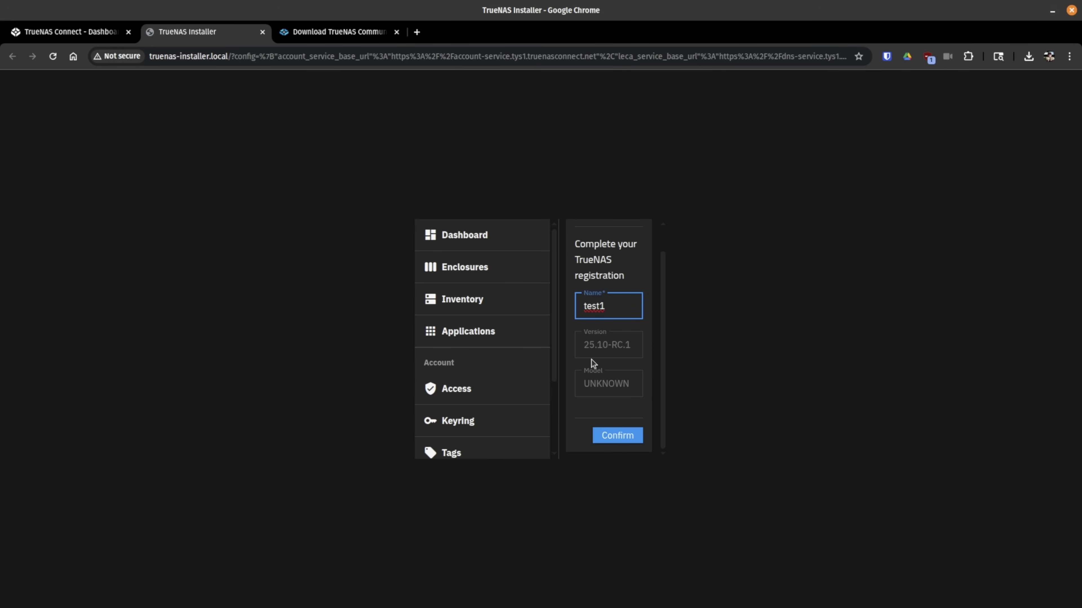
scroll(592, 362, up, 1)
scroll(585, 383, down, 1)
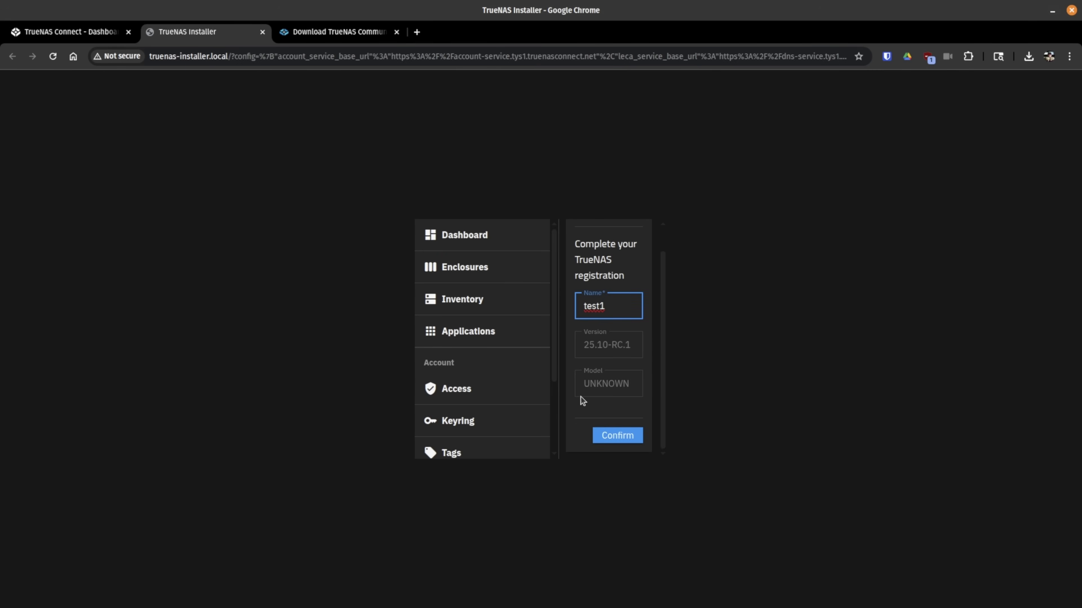
click(619, 436)
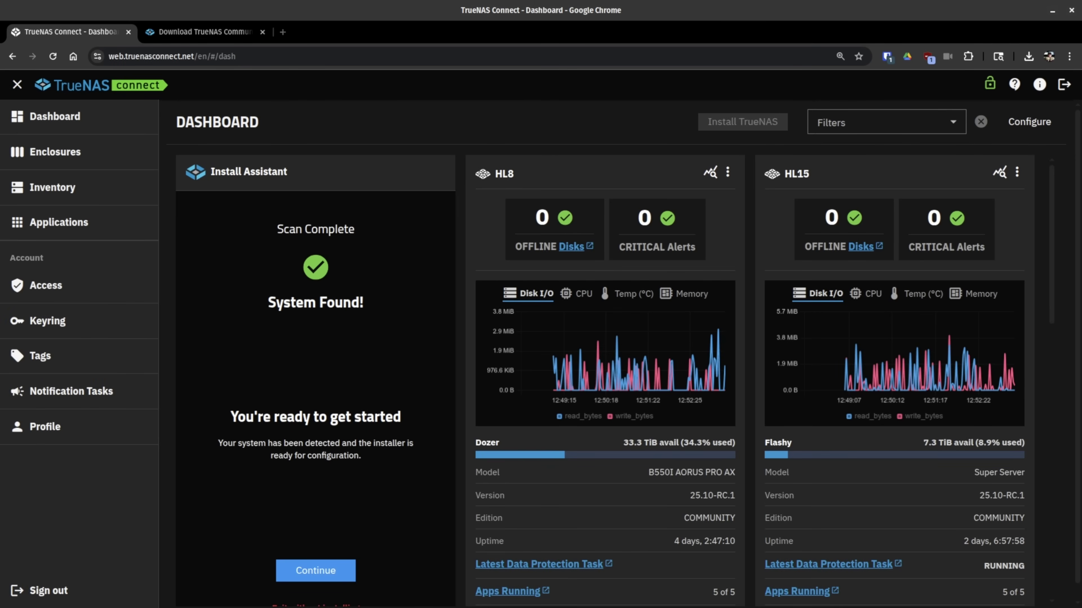
Step: Set and confirm an 8-character password for the admin account, checking it in plain text
scroll(341, 324, down, 2)
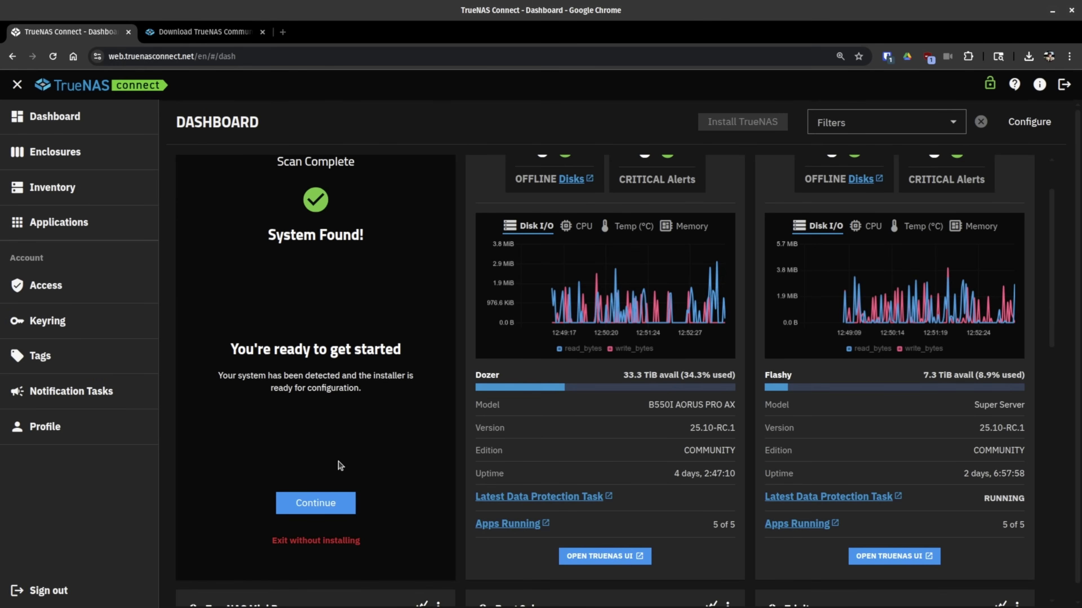
click(314, 498)
click(280, 299)
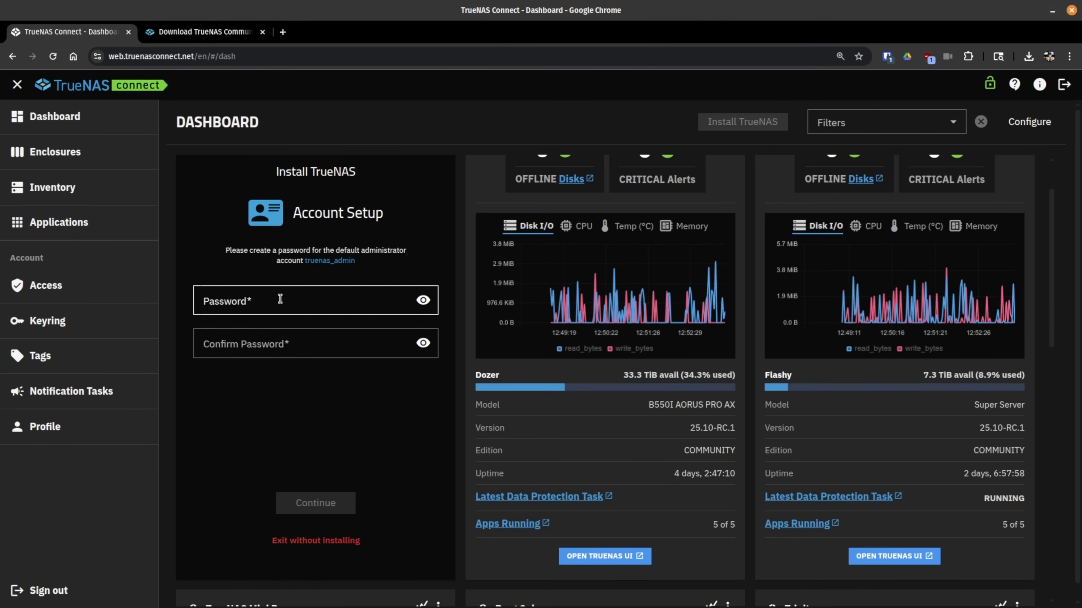
text(******)
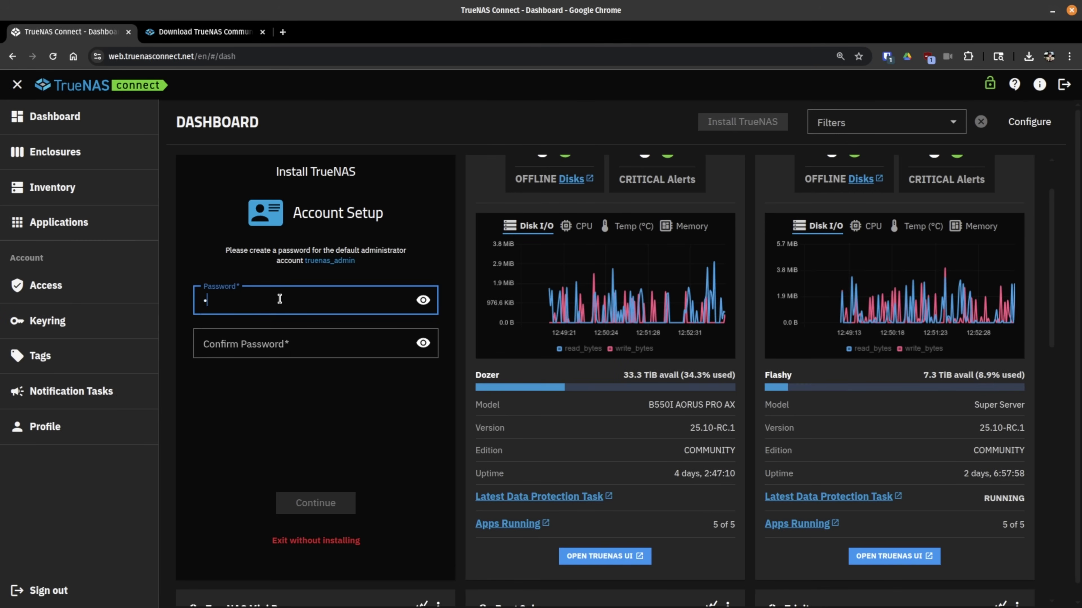
click(268, 347)
text(******)
click(423, 307)
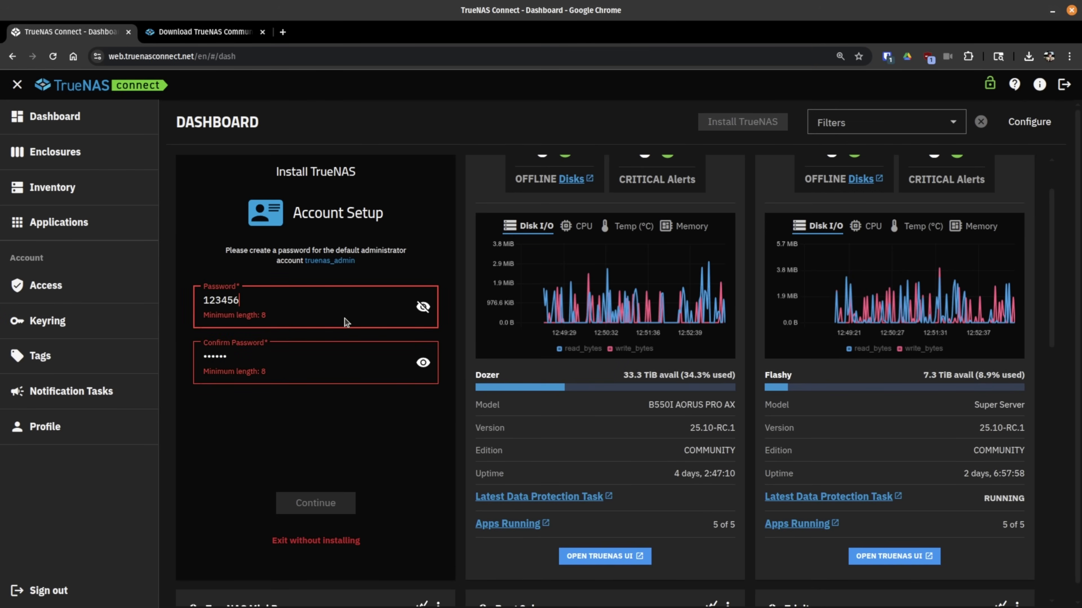
text(7)
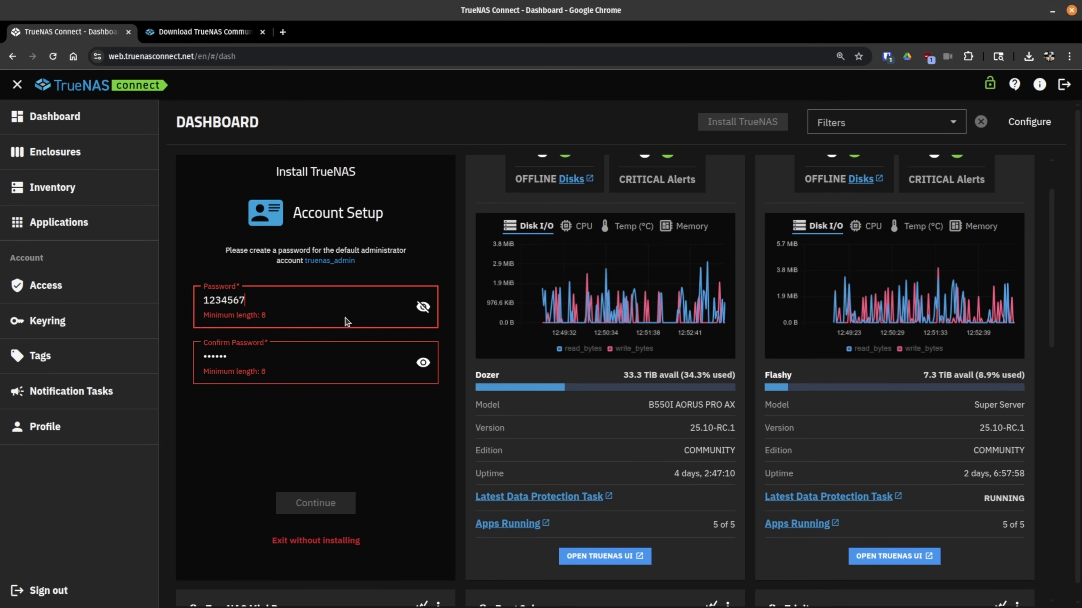
text(8)
click(322, 355)
text(123456)
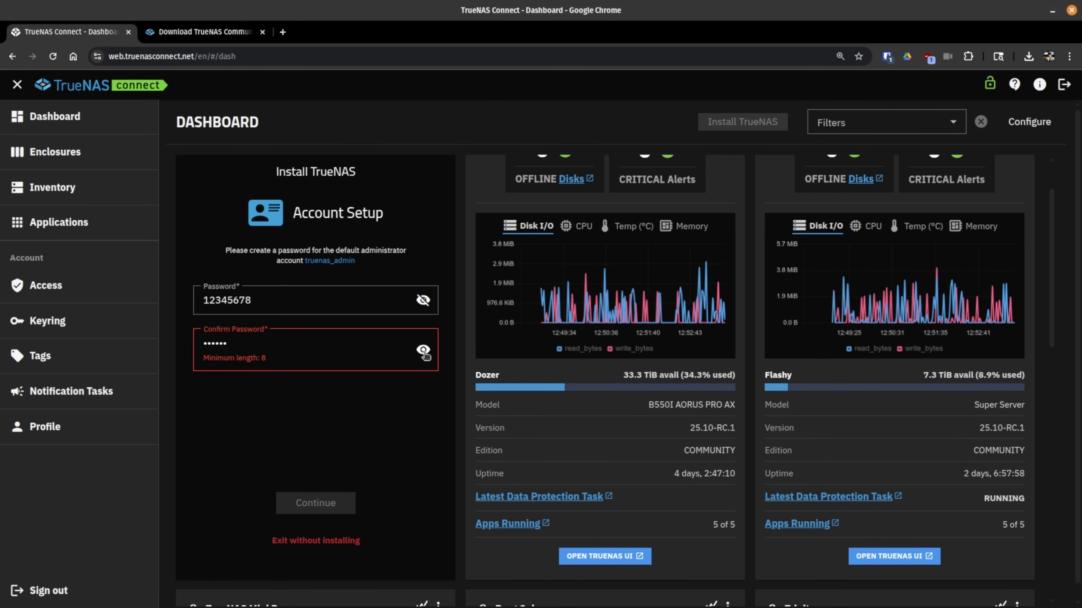
click(423, 350)
text(78)
click(332, 498)
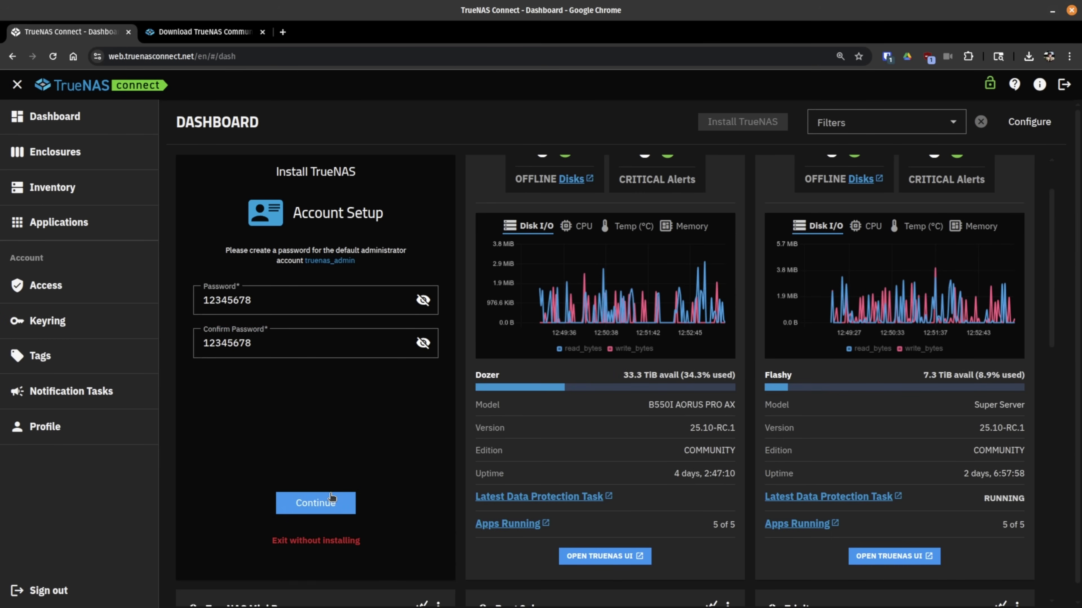
Step: Choose the Unknown Model 80.0 GiB disk as install target and proceed to Review Settings
click(320, 509)
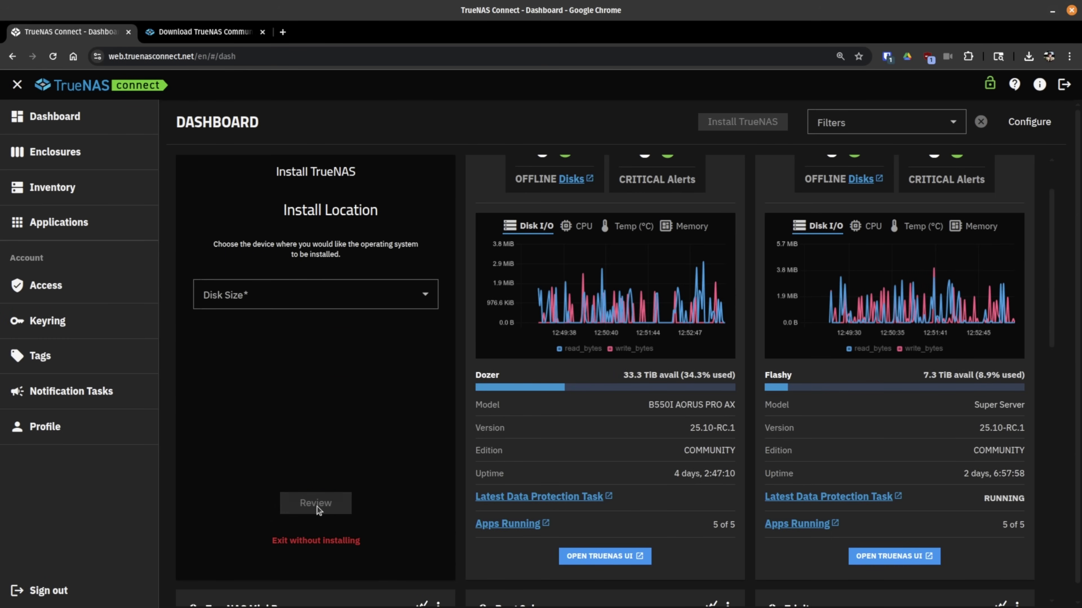
click(276, 306)
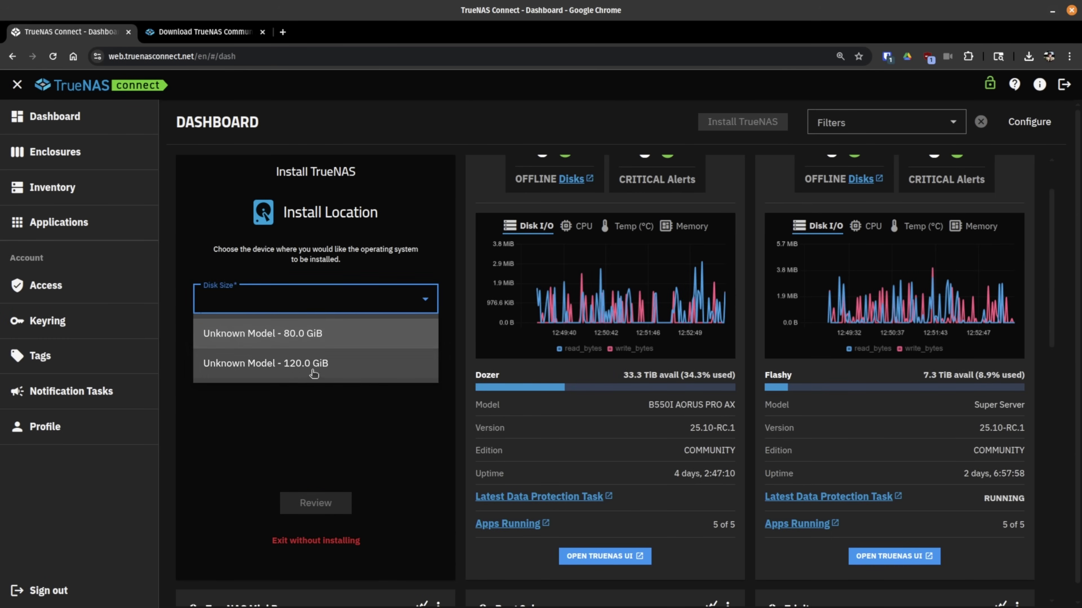
click(305, 336)
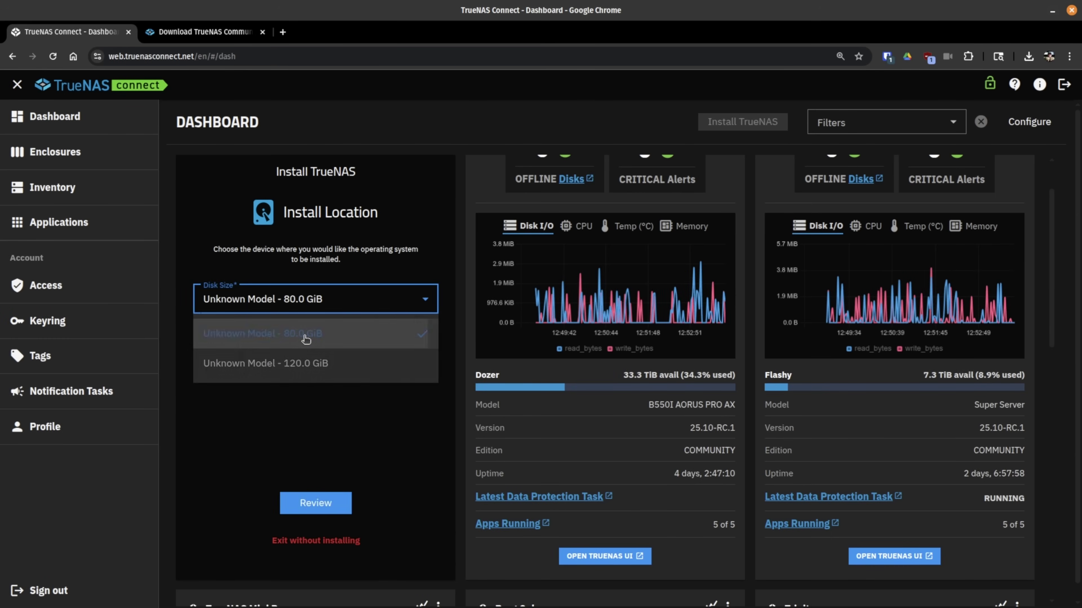
click(316, 503)
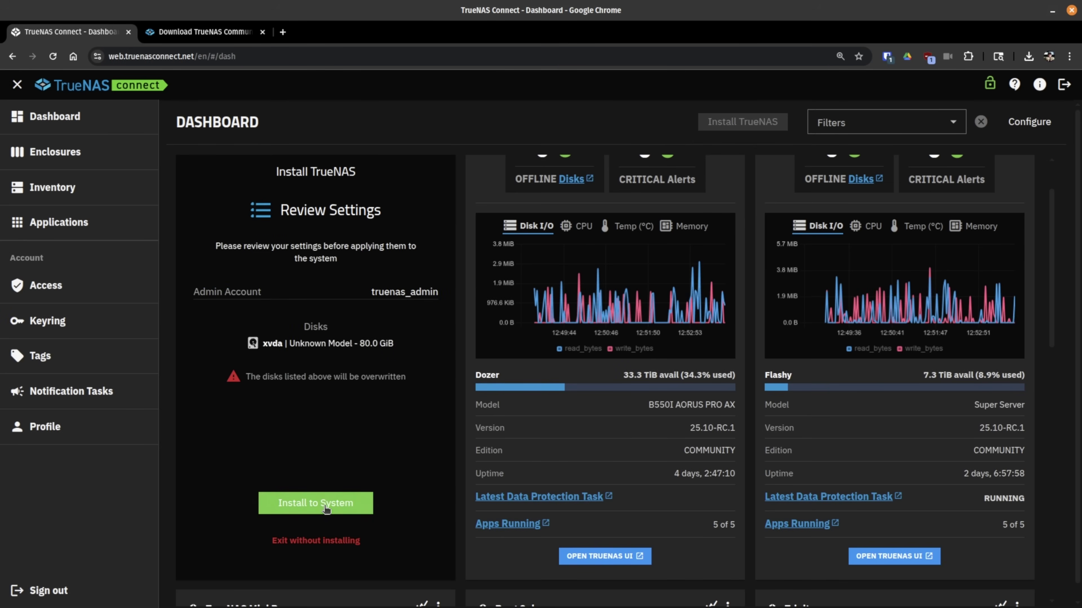
Step: Install TrueNAS to the 80.0 GiB disk, confirm USB media removed, and reboot the system
click(325, 511)
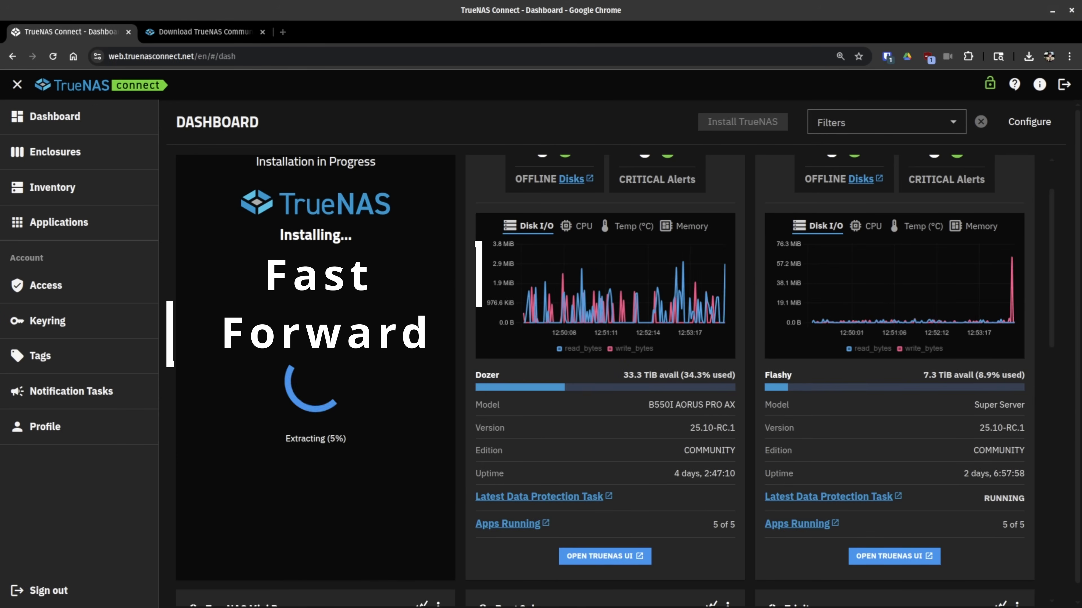
click(246, 434)
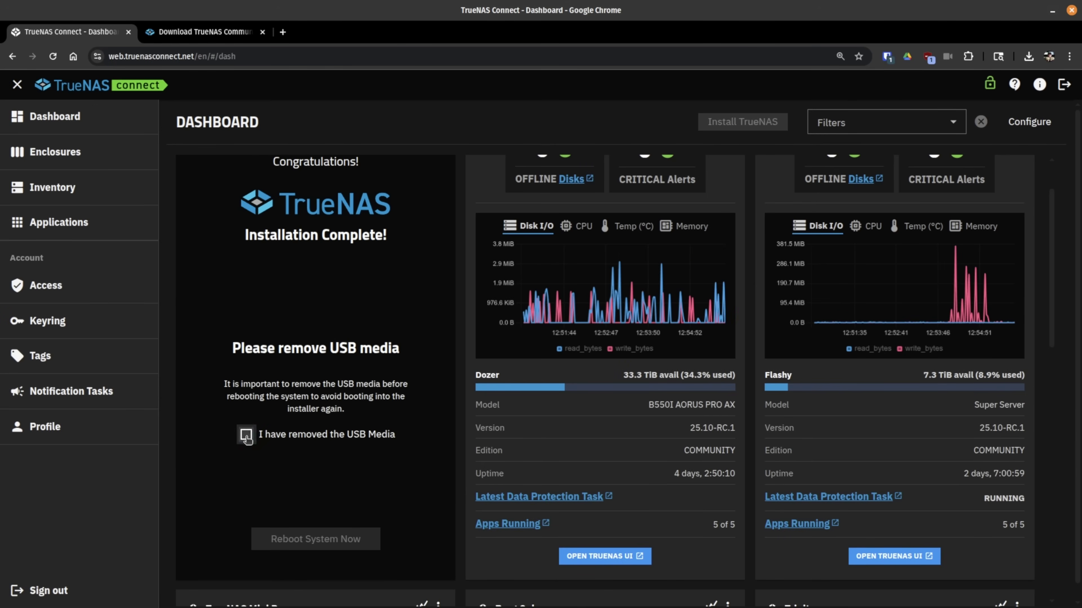
click(315, 539)
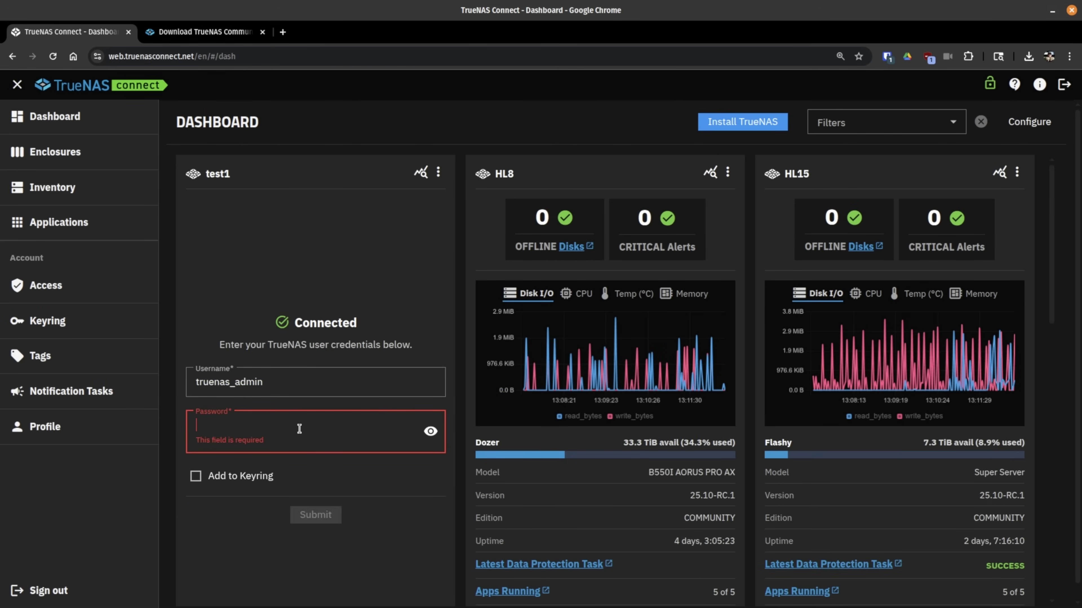
Step: Log in to test1 with its admin password, saving the credentials to the keyring
text(••••)
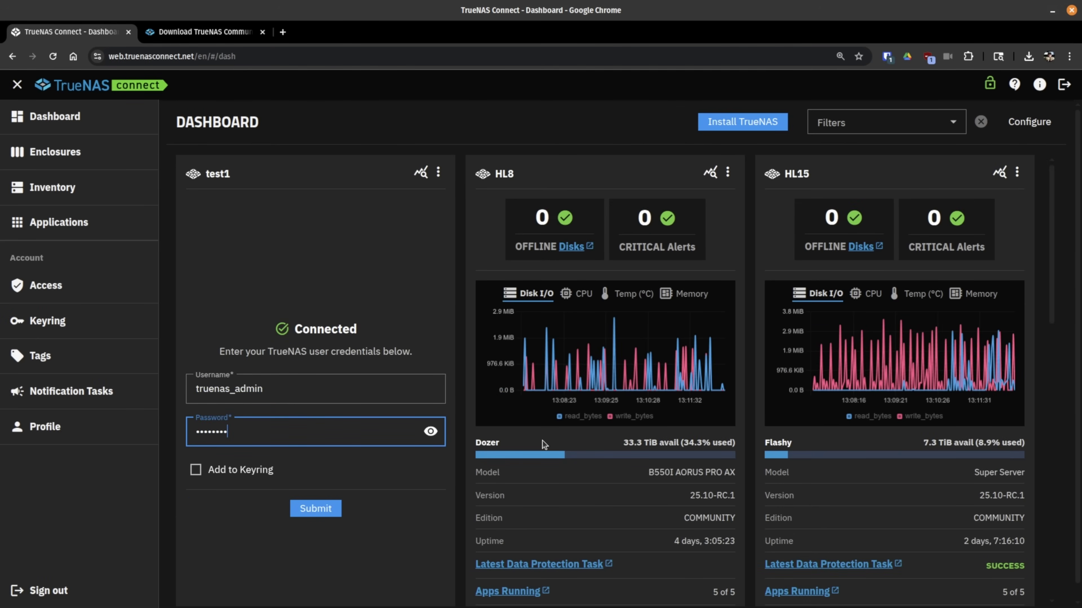
text(5678)
click(431, 431)
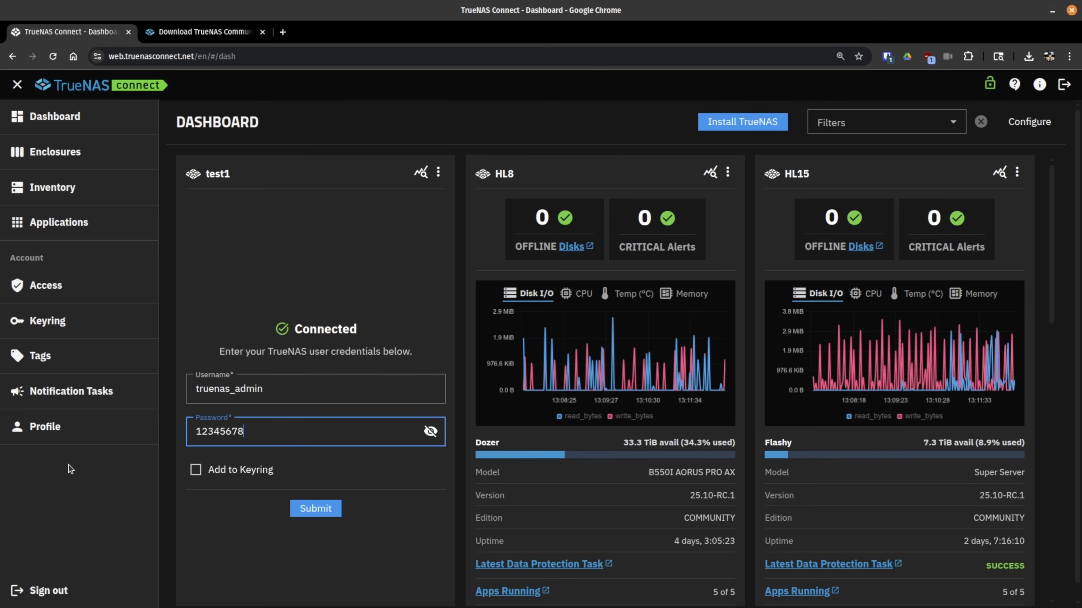
click(196, 477)
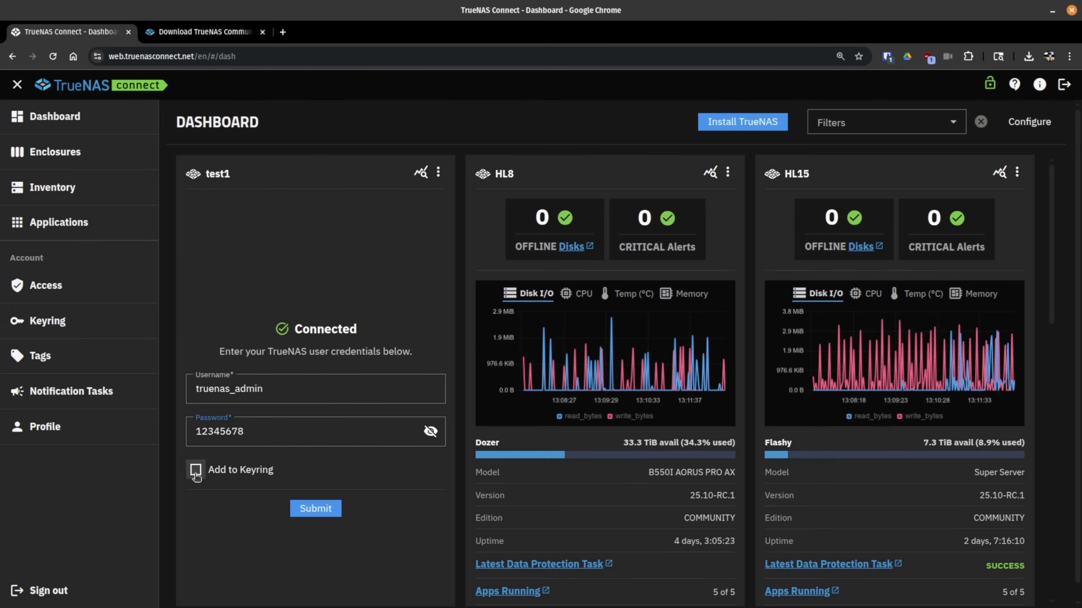
click(324, 513)
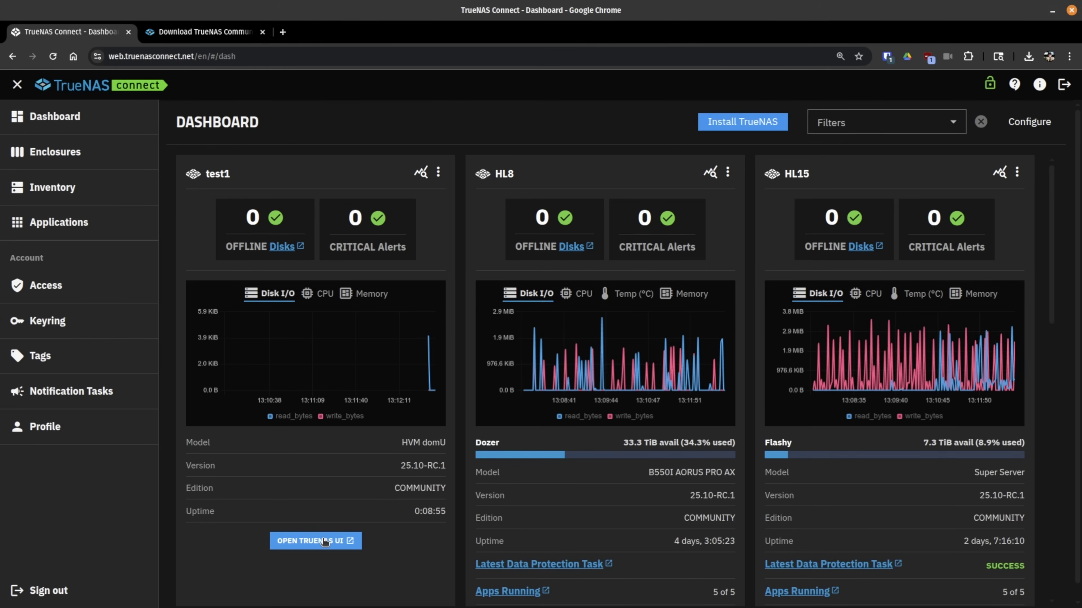
Step: Open test1's TrueNAS web UI and go to the Datasets page
click(313, 541)
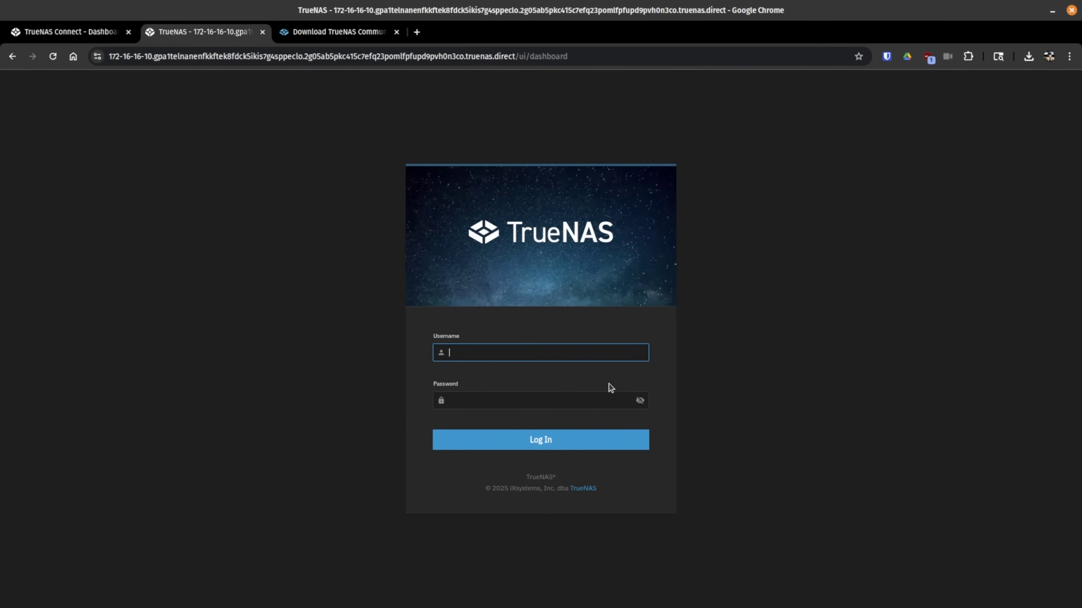
scroll(508, 386, down, 5)
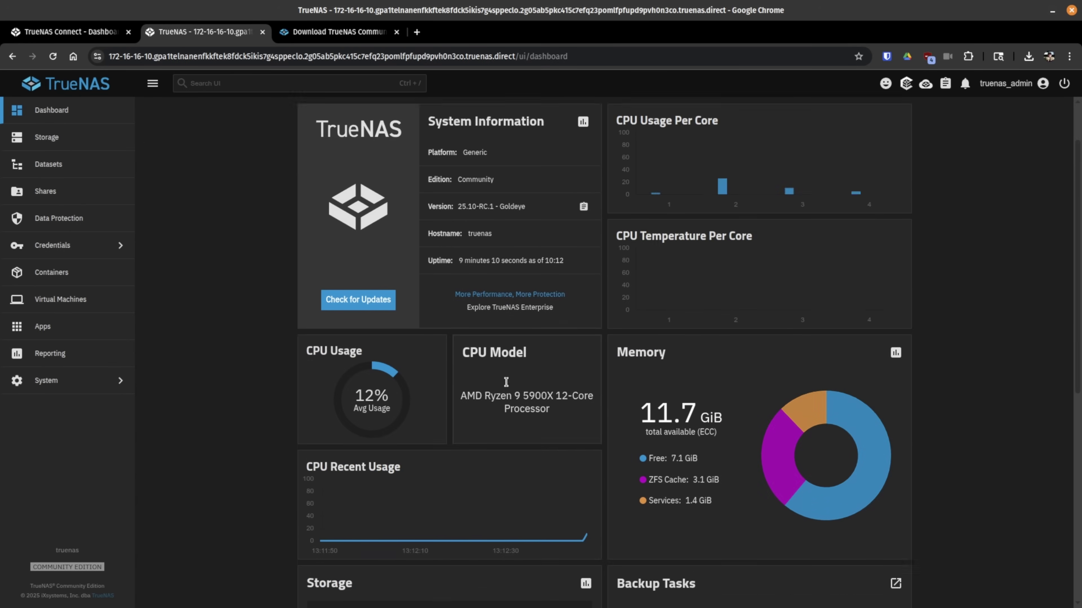
scroll(507, 385, up, 5)
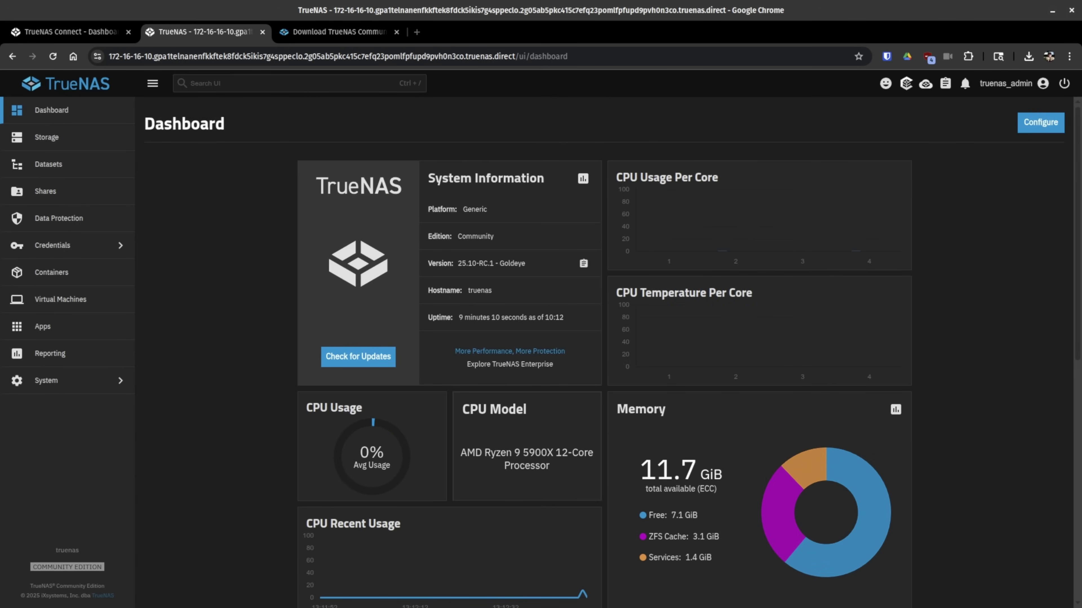
click(76, 175)
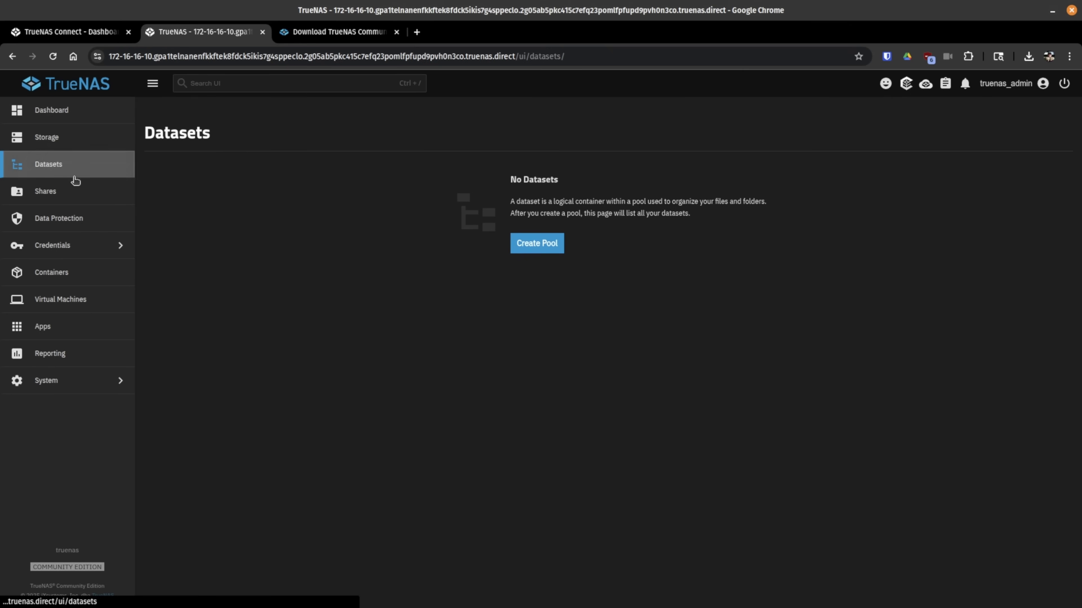
Step: Start a new pool named 'test' and open the Data step's Layout list
click(553, 241)
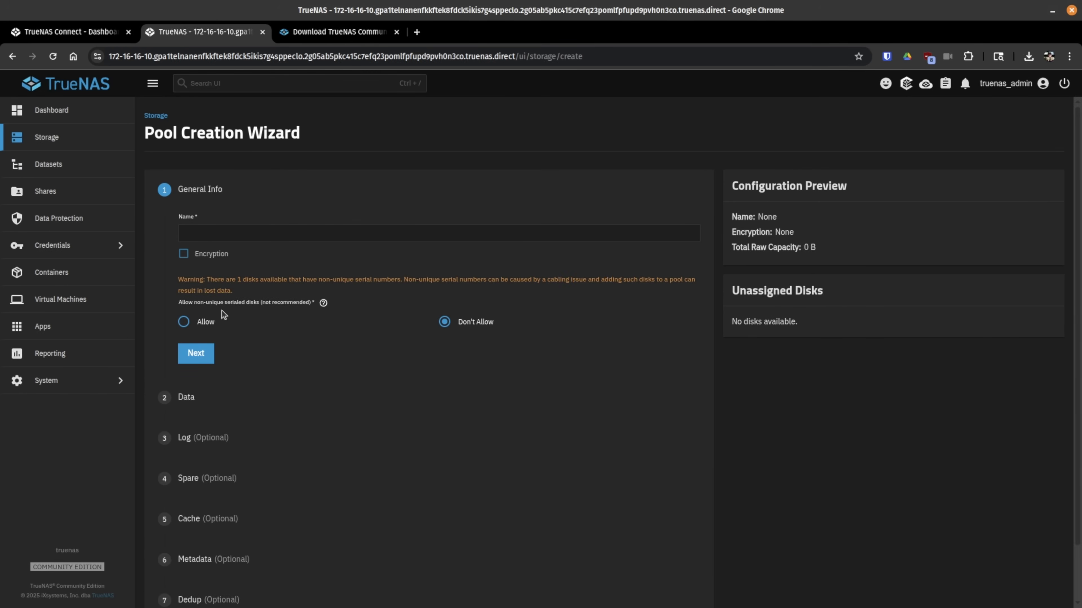
text(test)
key(Return)
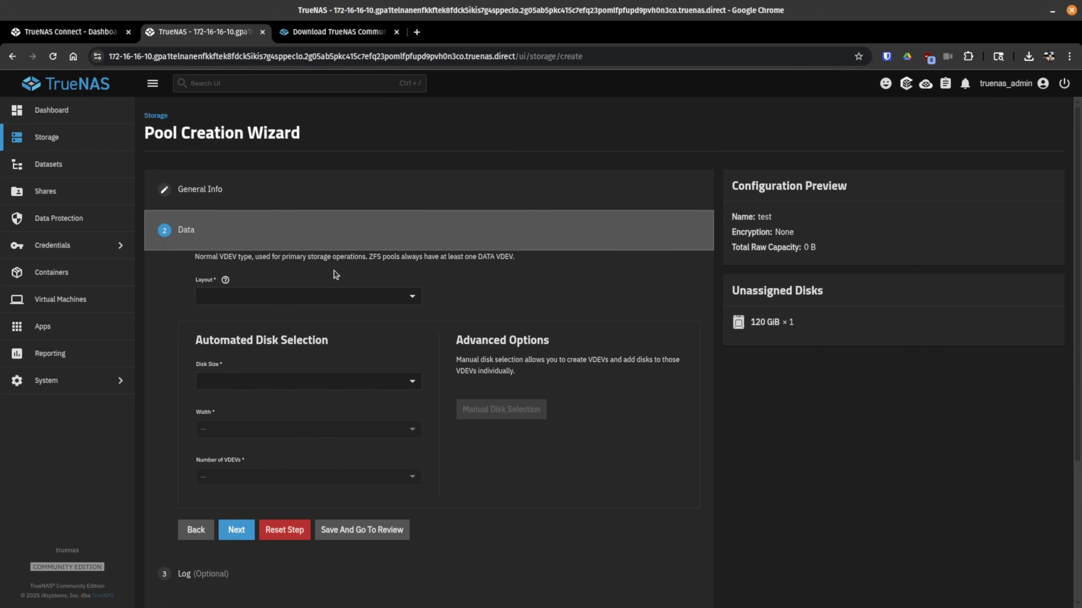
click(303, 303)
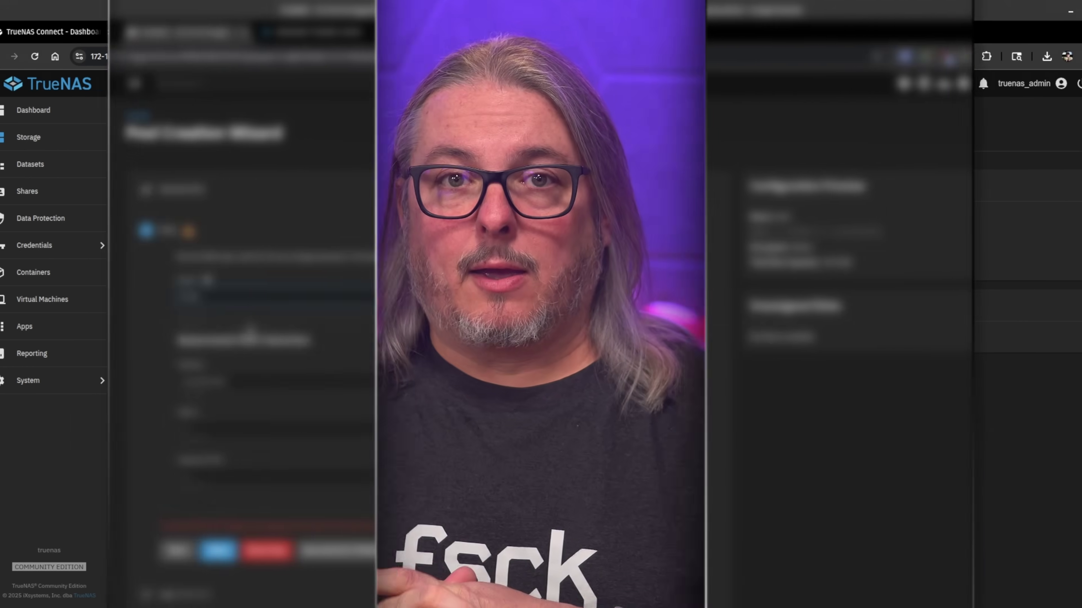